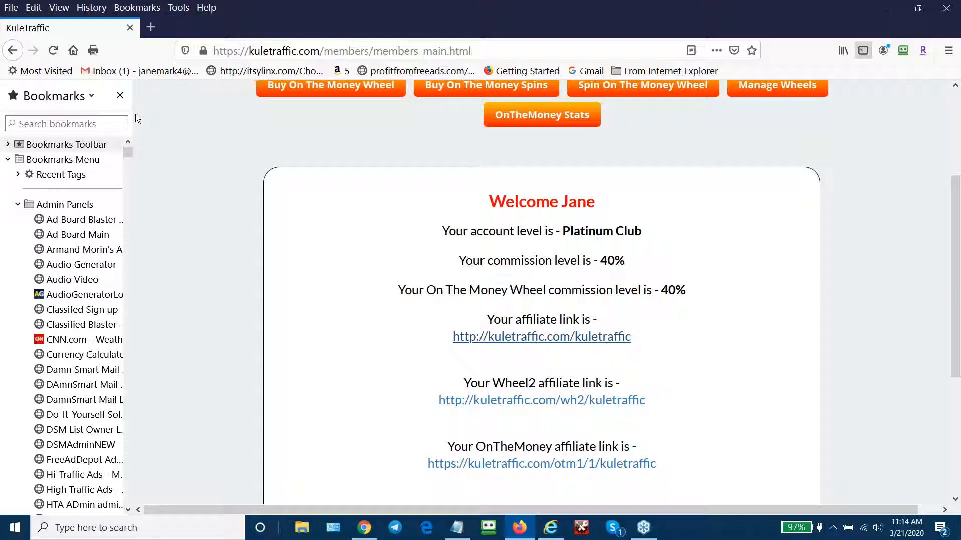
- Return to the login page, sign in with the saved RoboForm login, and open the Wheel2 affiliate link
left_click(11, 50)
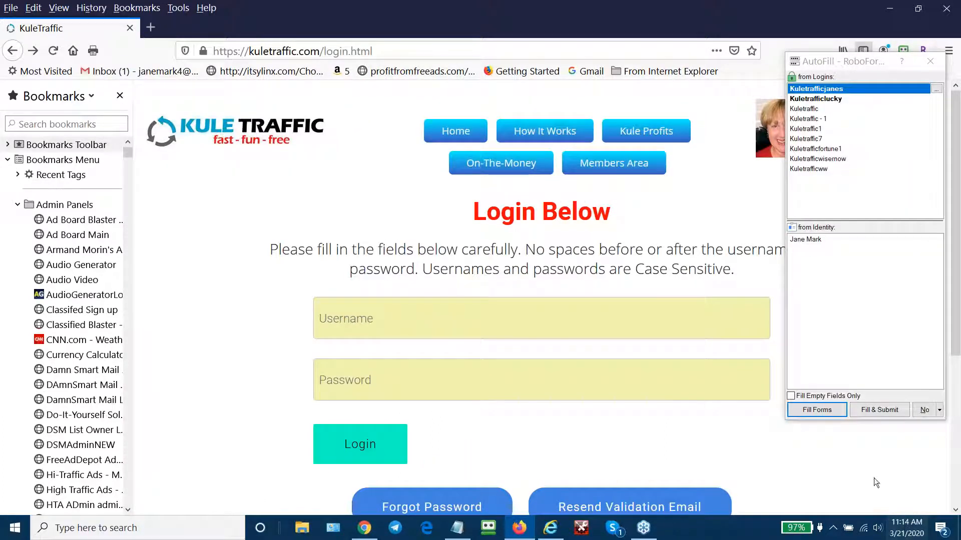
left_click(876, 409)
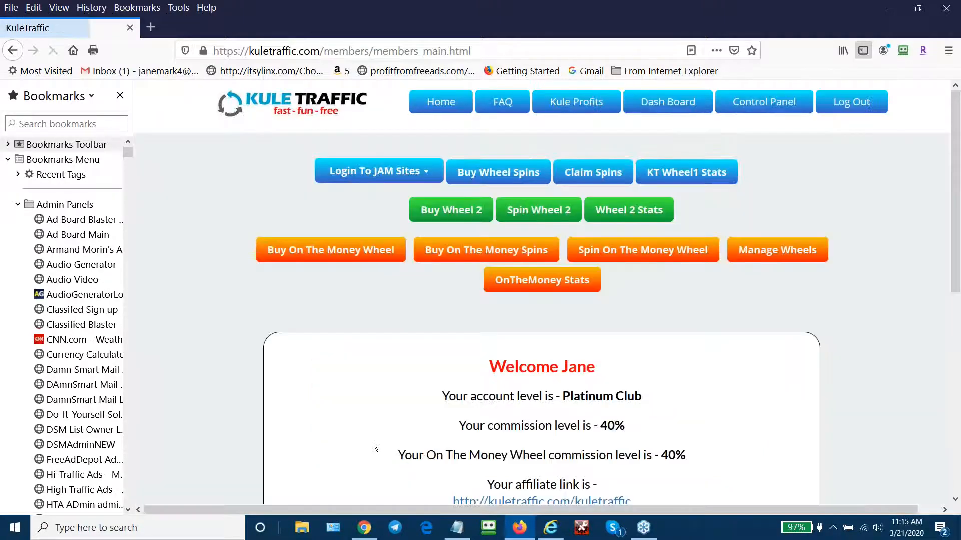
scroll(713, 398, "down", 3)
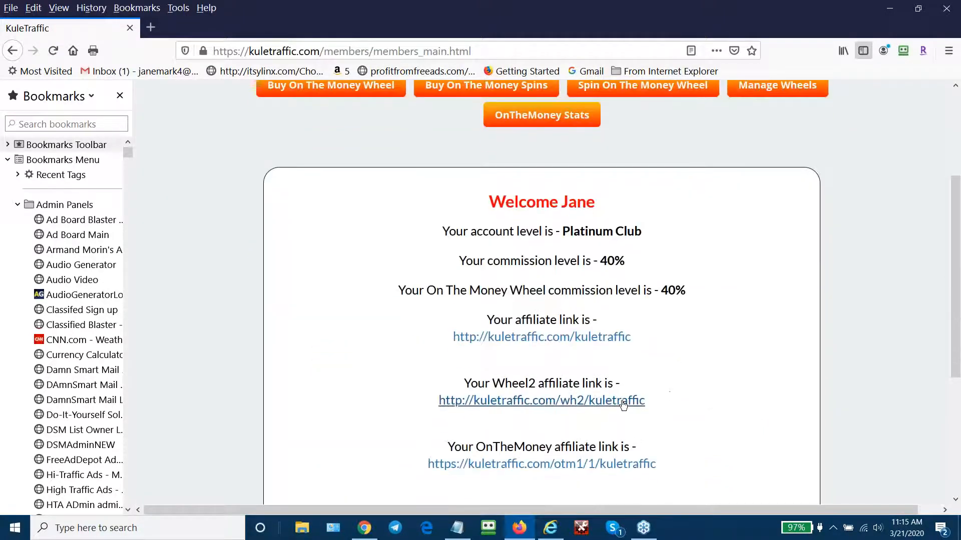
left_click(635, 399)
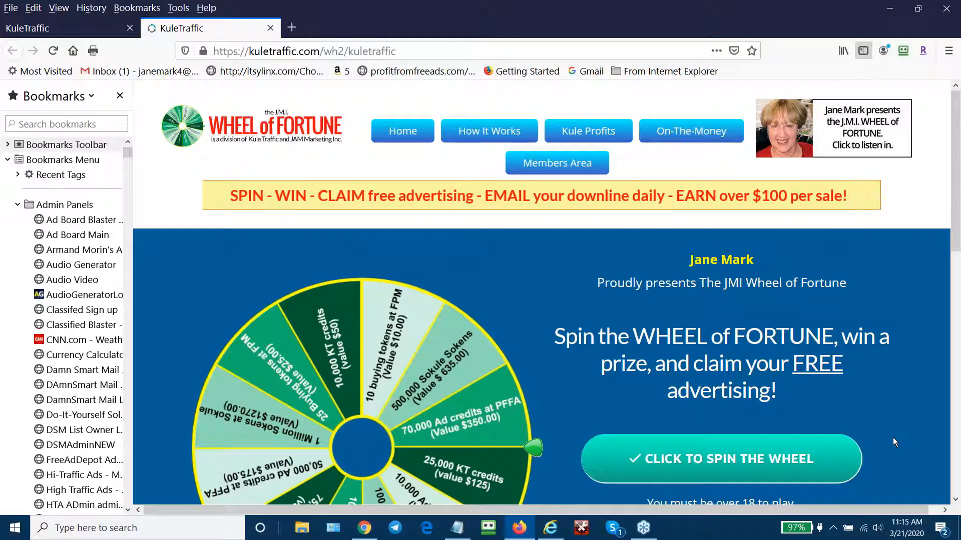
- Scroll through the JMI Wheel of Fortune prizes, then go back to the Members Area
scroll(893, 438, "down", 1)
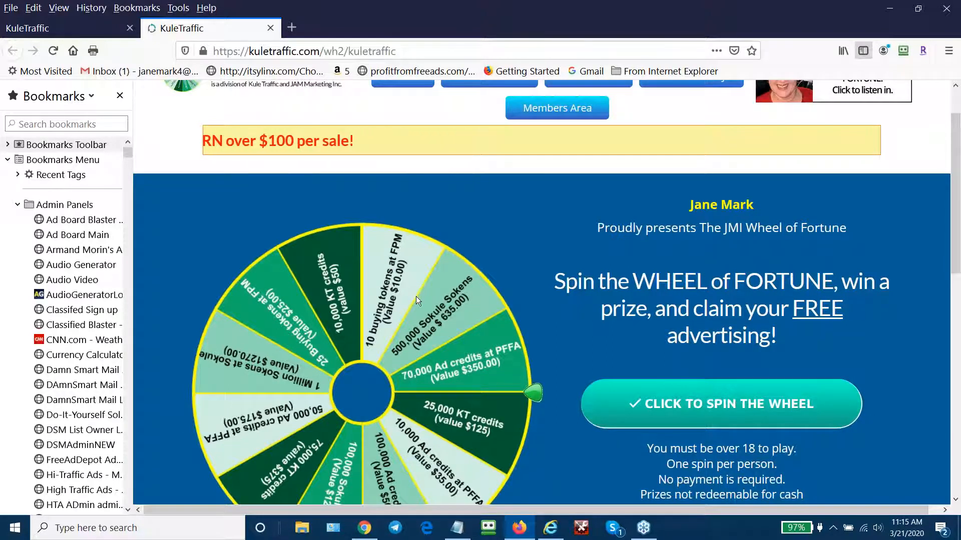
scroll(548, 233, "down", 2)
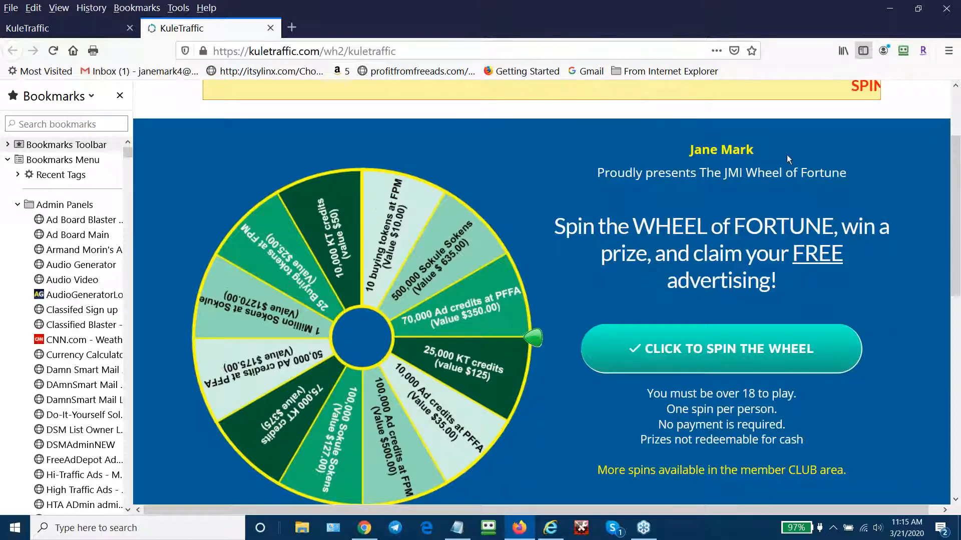
scroll(787, 154, "up", 2)
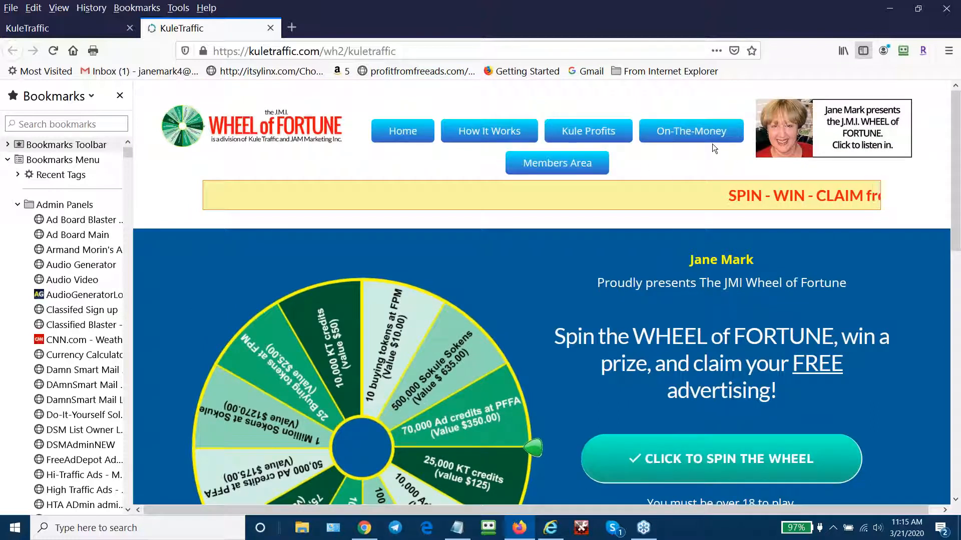
left_click(574, 159)
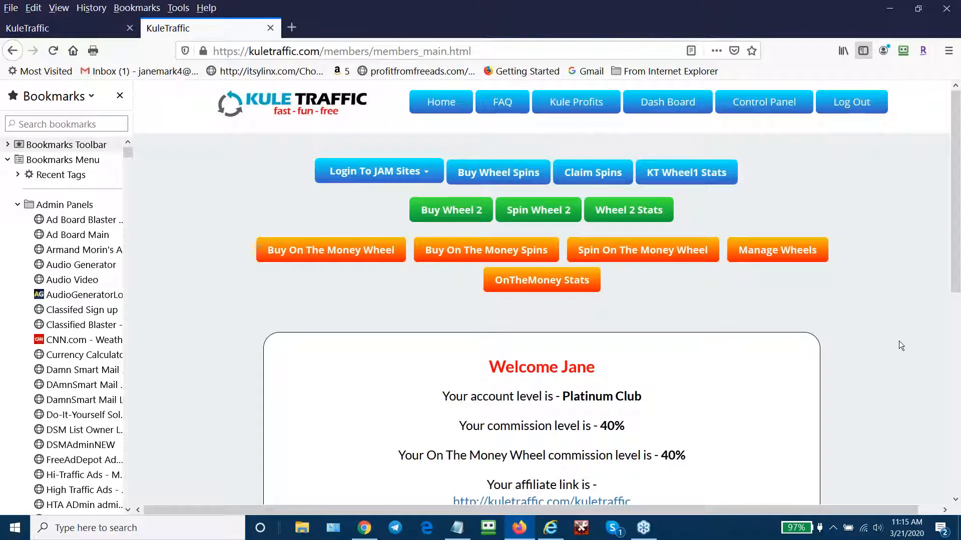
mouse_move(794, 108)
mouse_move(718, 110)
mouse_move(678, 104)
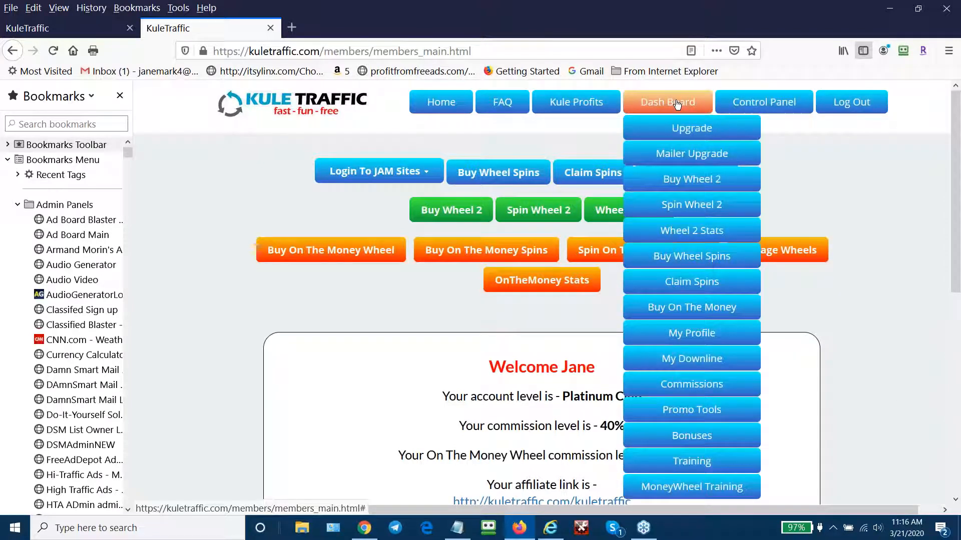
left_click(702, 328)
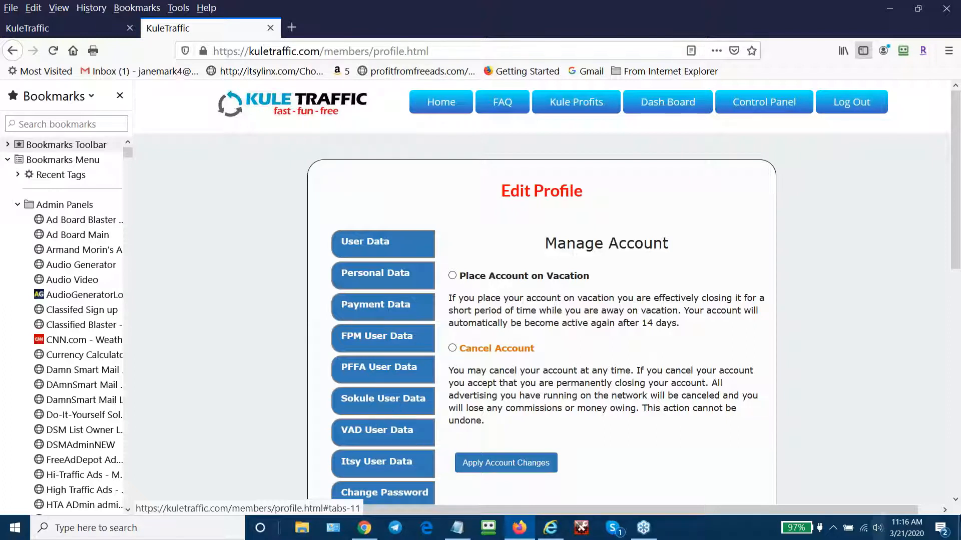
scroll(575, 436, "down", 2)
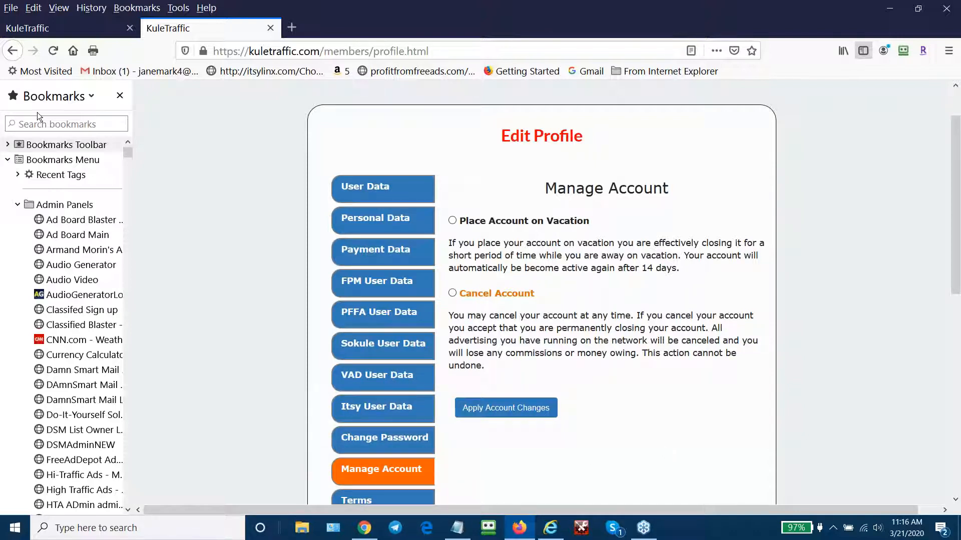
left_click(14, 50)
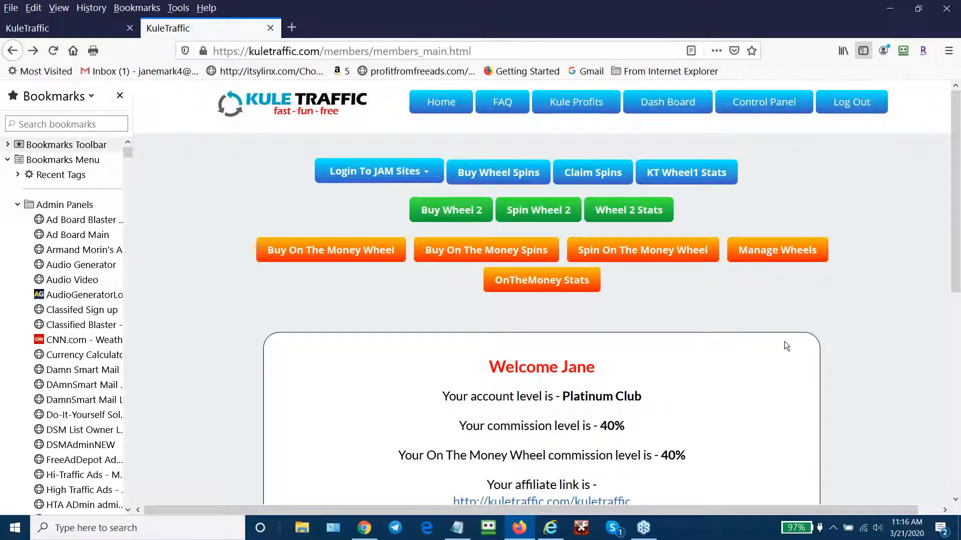
scroll(763, 296, "down", 3)
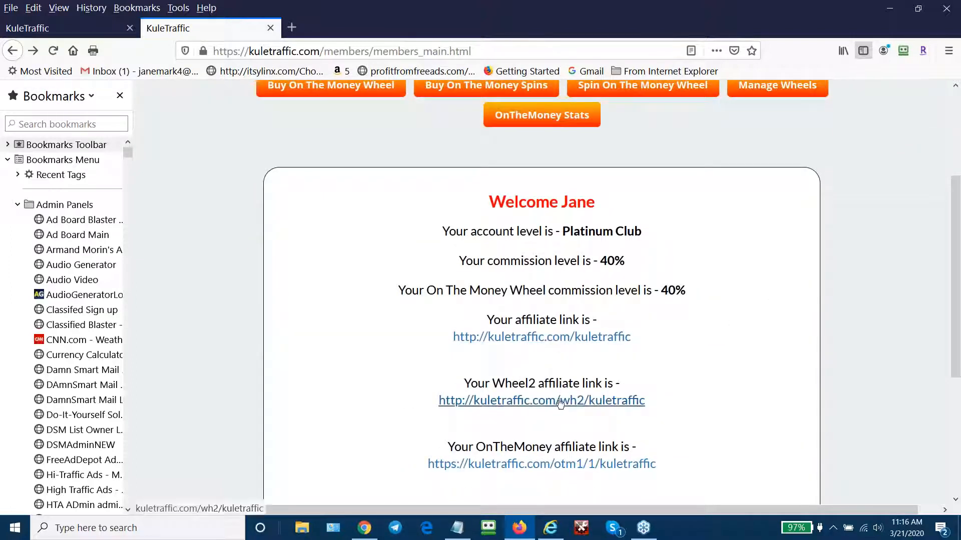
left_click(564, 398)
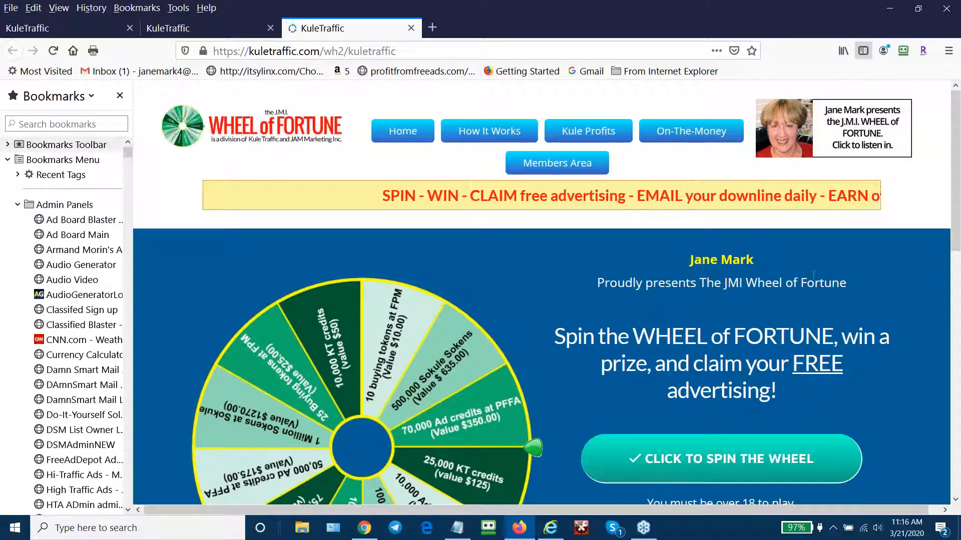
scroll(798, 292, "down", 2)
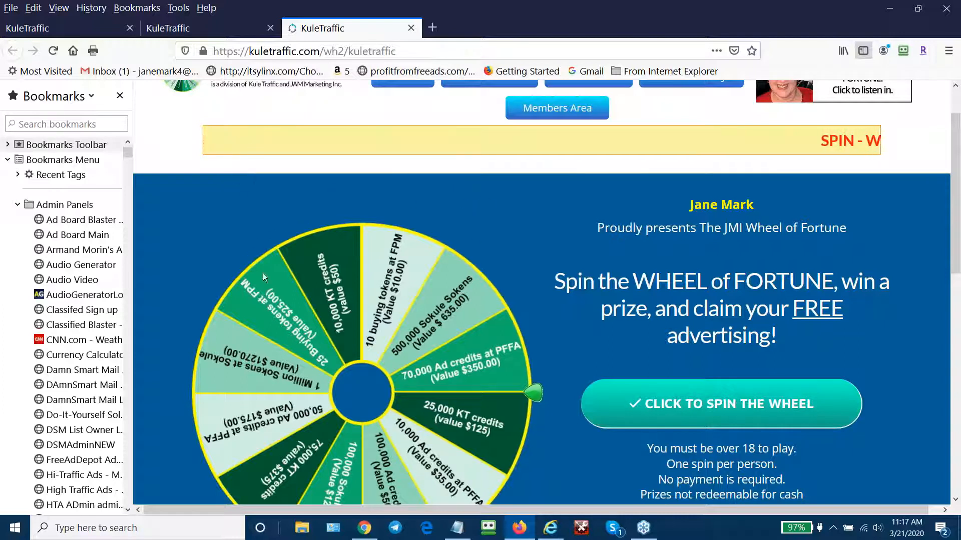
left_click(412, 28)
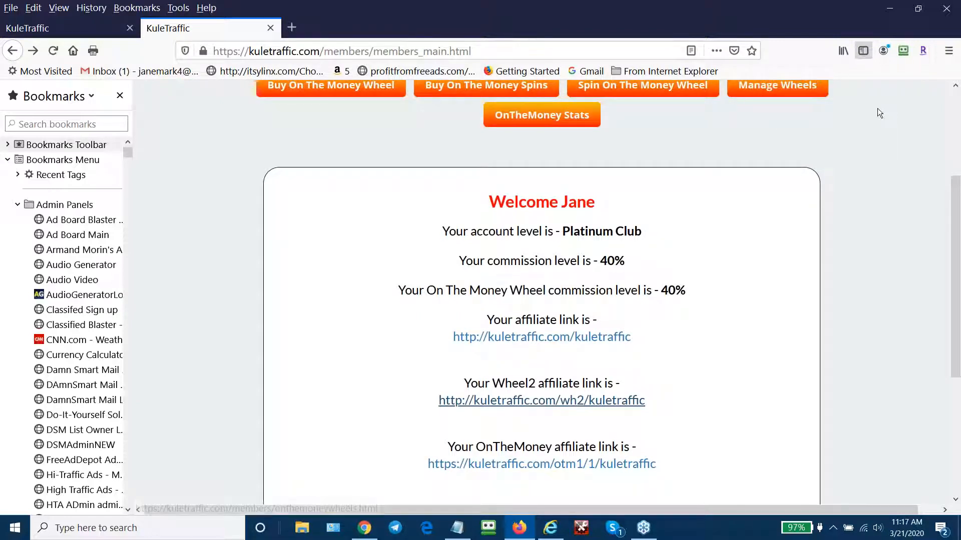
- Open MoneyWheel Training from the Control Panel's Dash Board menu
scroll(811, 105, "up", 3)
mouse_move(790, 103)
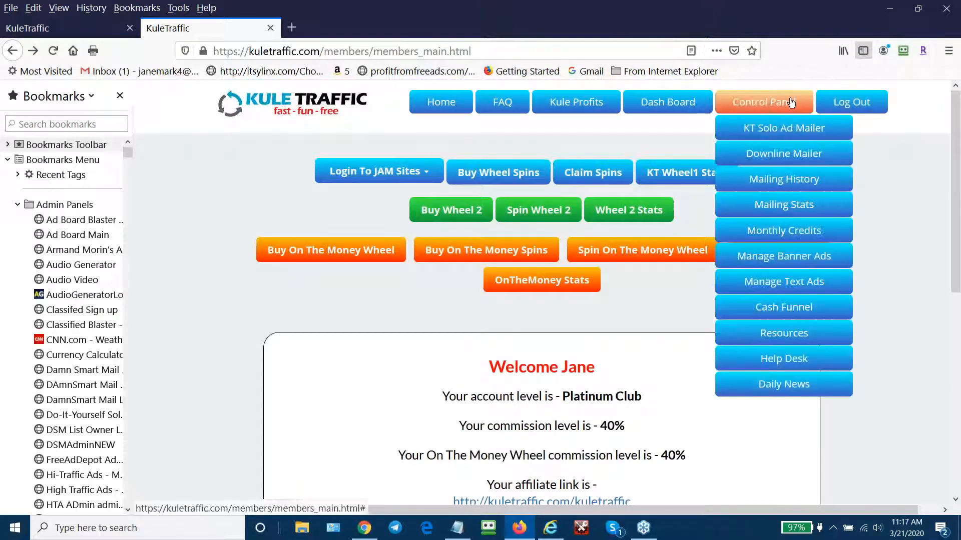
mouse_move(702, 111)
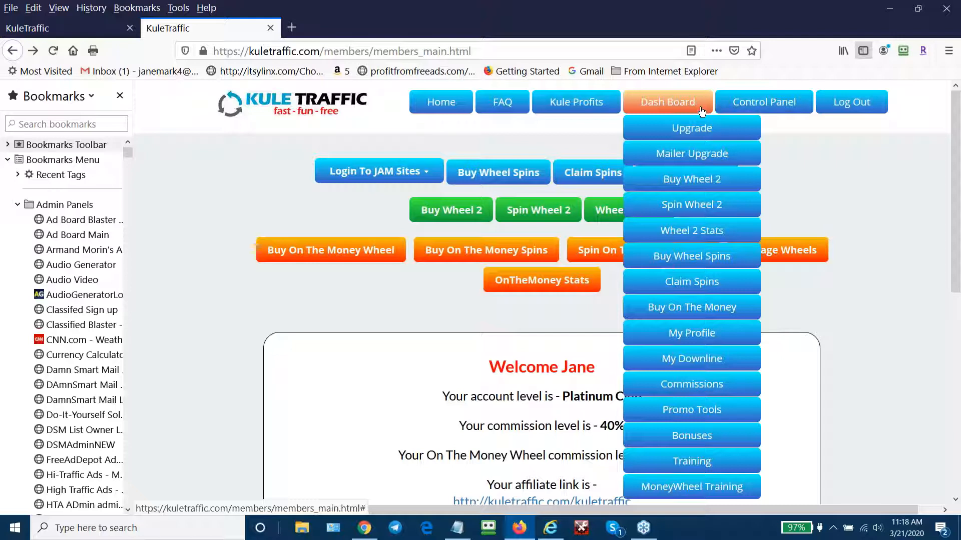
left_click(697, 487)
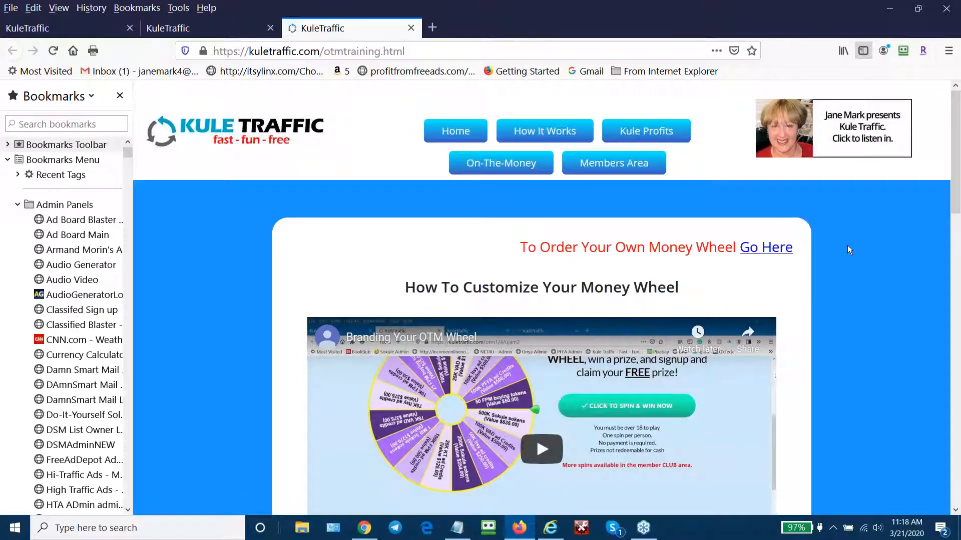
- Skim the How To Customize Your Money Wheel training page, then close its tab
scroll(844, 248, "down", 2)
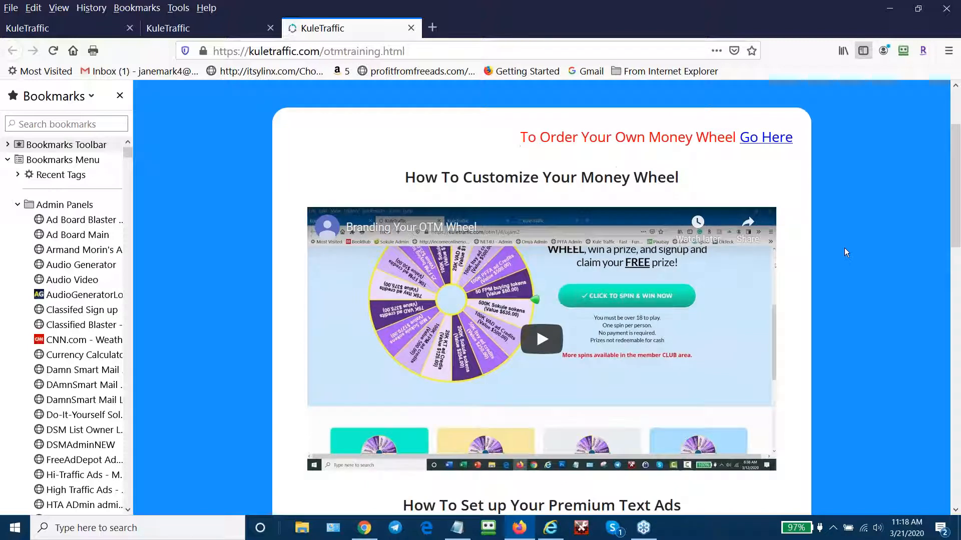
scroll(845, 247, "up", 2)
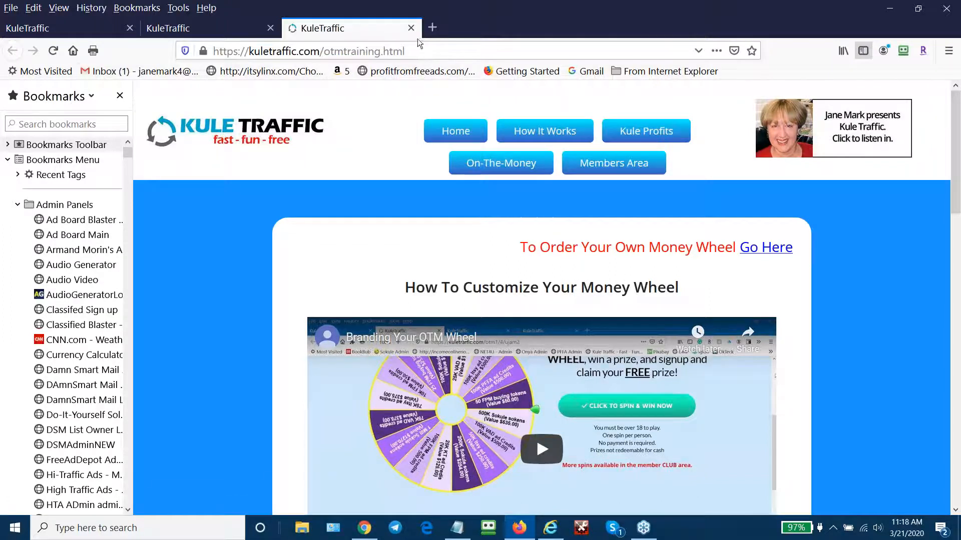
left_click(410, 28)
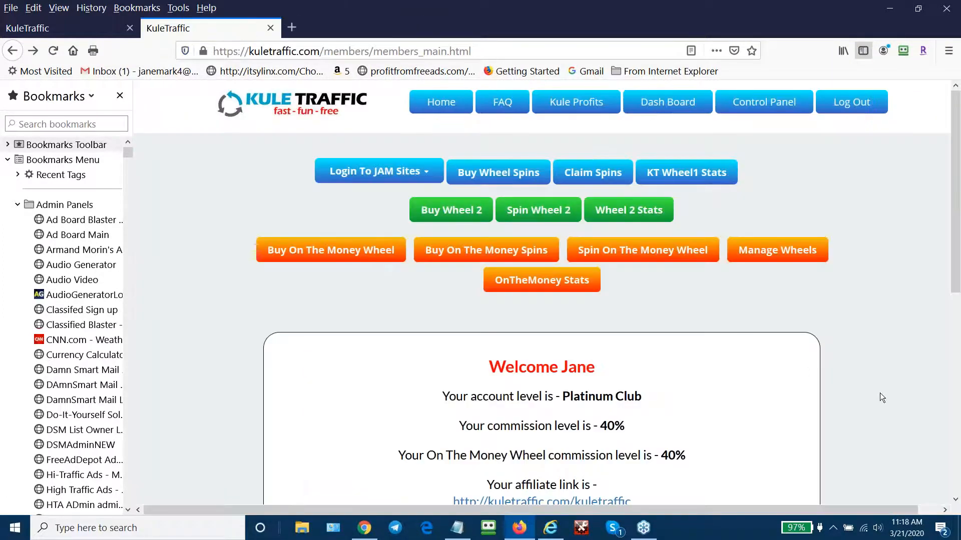
- Scroll down the members page and open the On The Money Wheel page
scroll(881, 388, "down", 3)
scroll(883, 389, "down", 3)
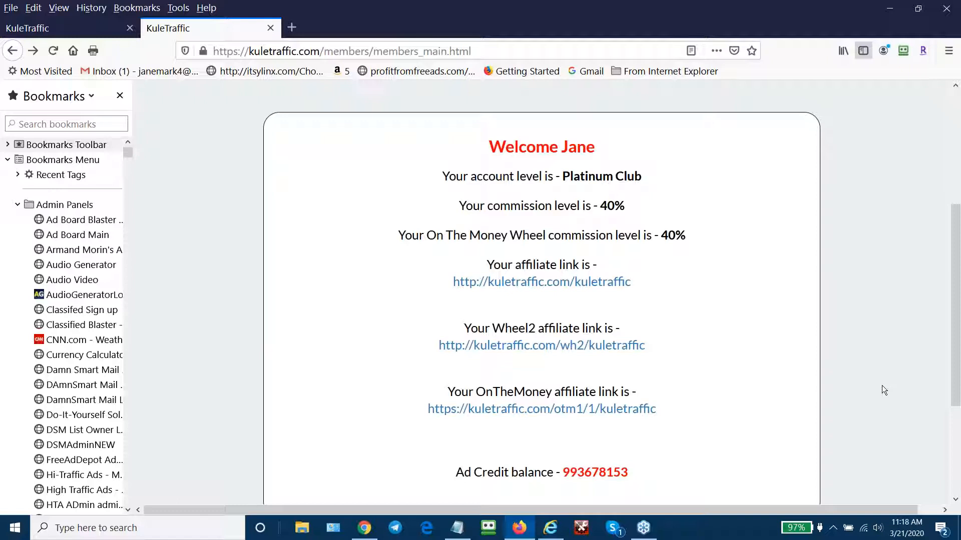
left_click(578, 413)
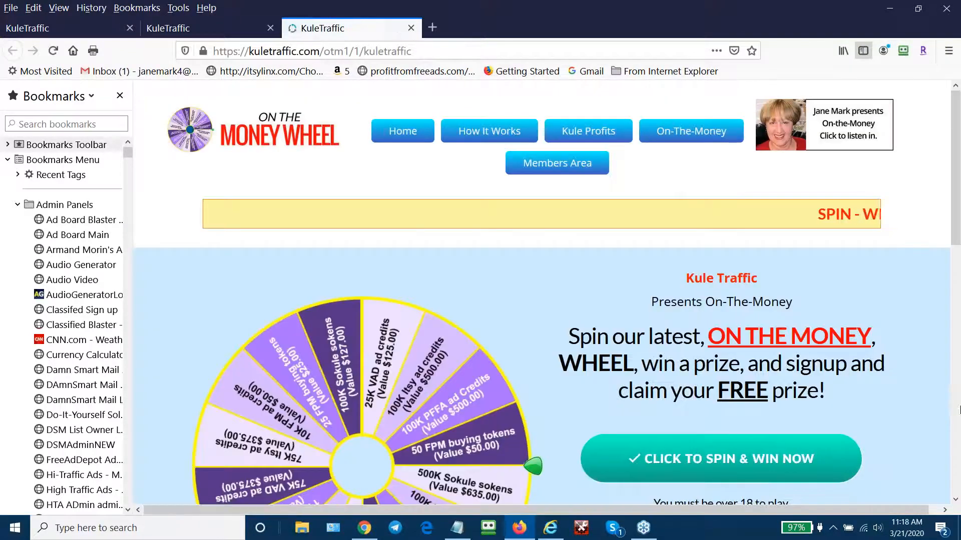
- Look over your wheel page, then open the On-The-Money wheels directory from the top navigation
scroll(959, 405, "down", 2)
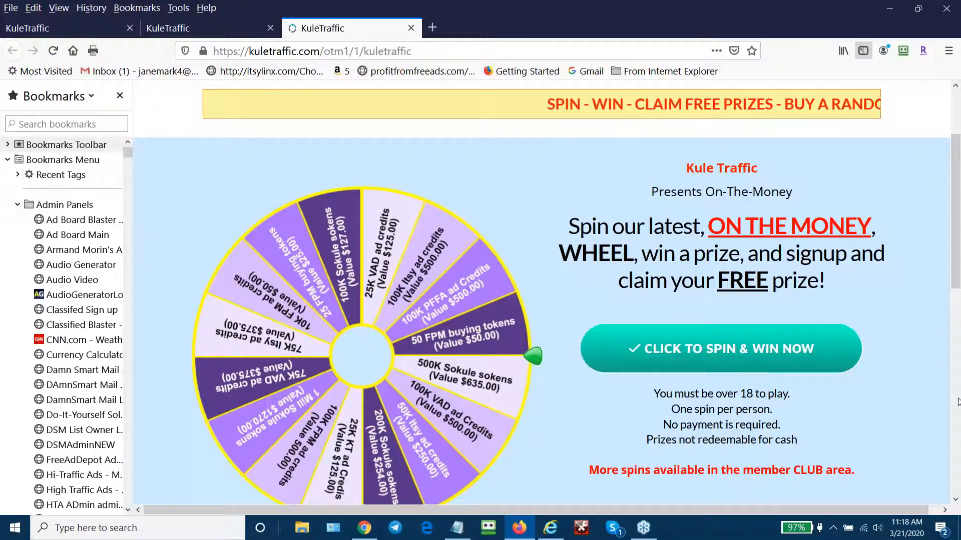
scroll(958, 400, "up", 2)
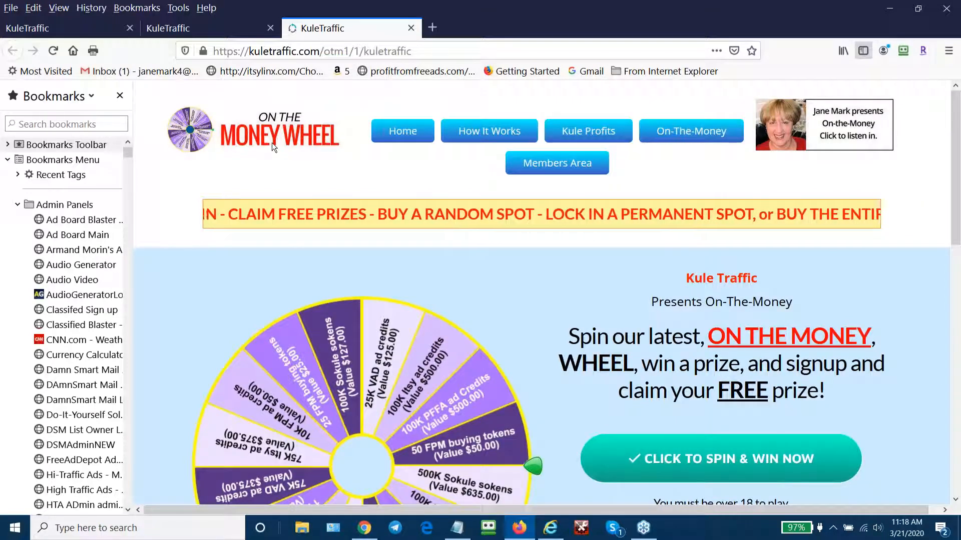
scroll(949, 402, "down", 2)
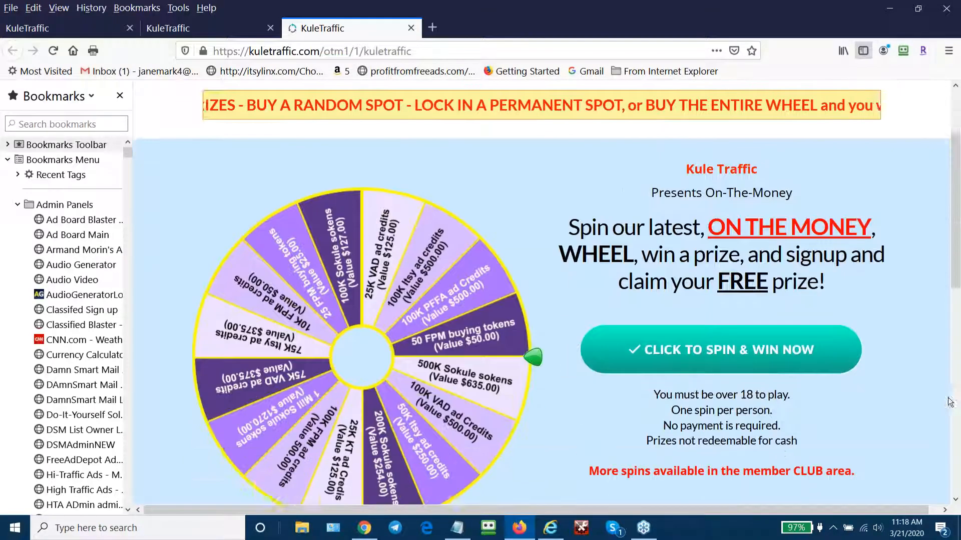
scroll(949, 402, "down", 1)
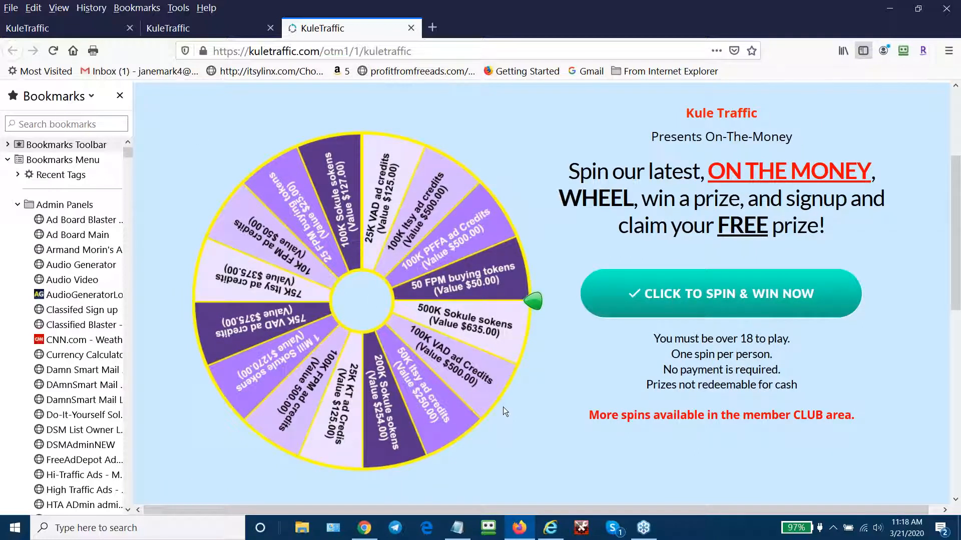
scroll(959, 439, "up", 2)
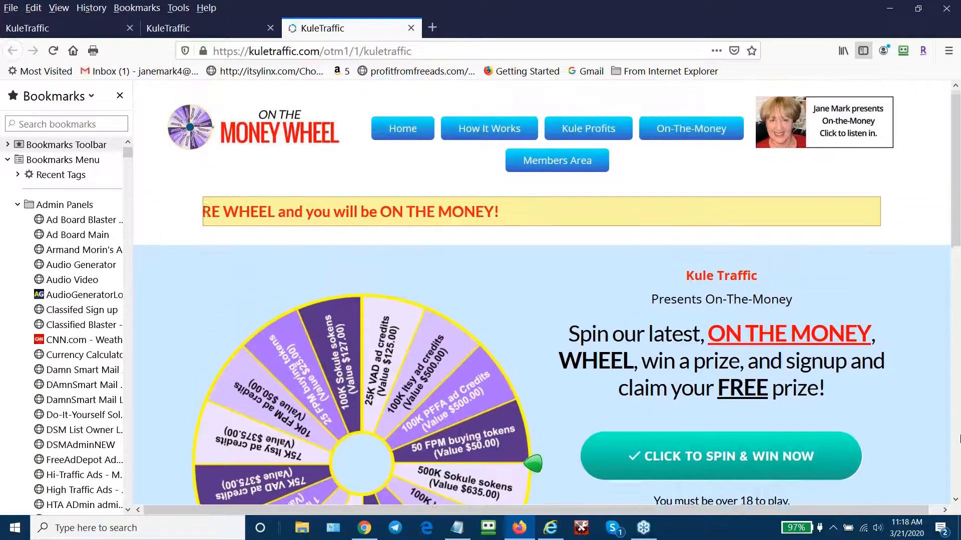
scroll(959, 439, "up", 1)
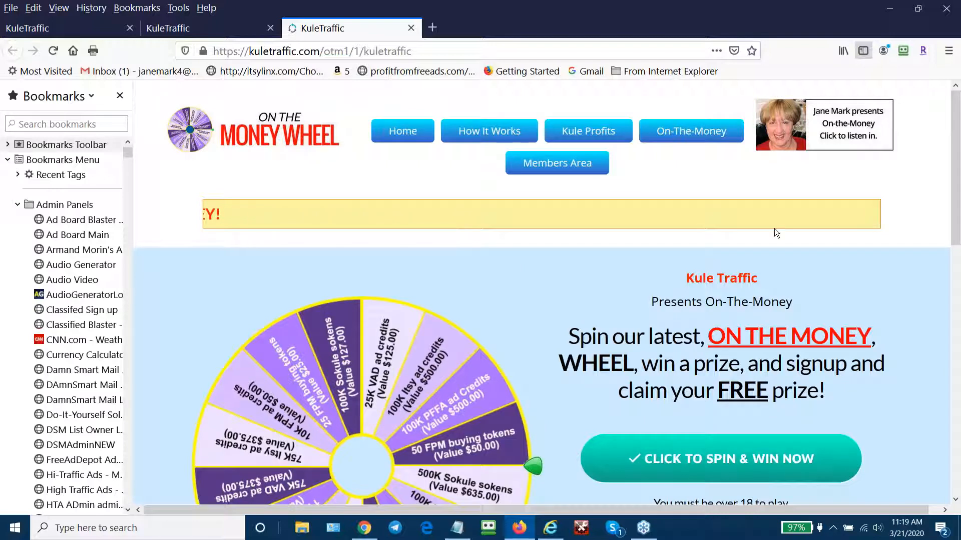
left_click(713, 140)
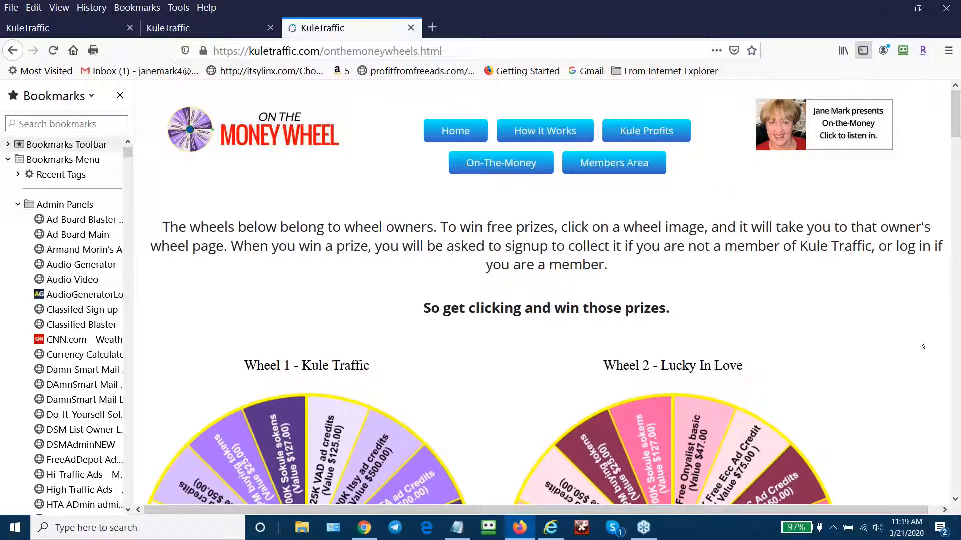
- Scroll the directory down to Wheel 1 - Kule Traffic and Wheel 2 - Lucky In Love
scroll(920, 338, "down", 2)
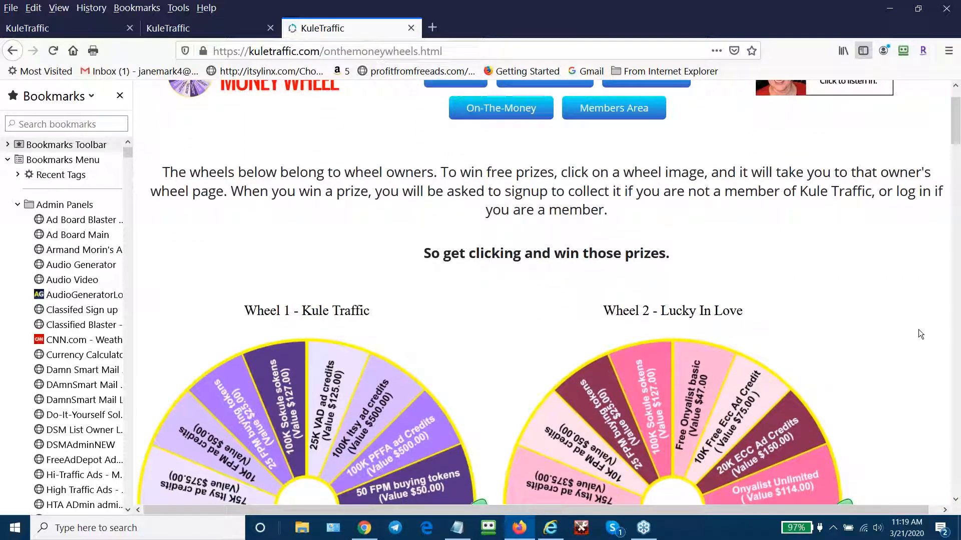
scroll(919, 330, "down", 2)
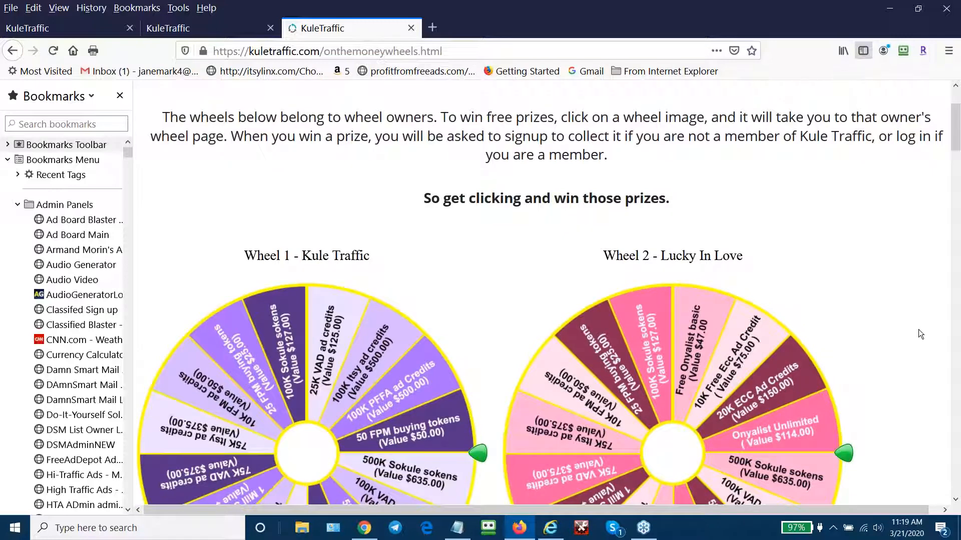
scroll(918, 330, "down", 4)
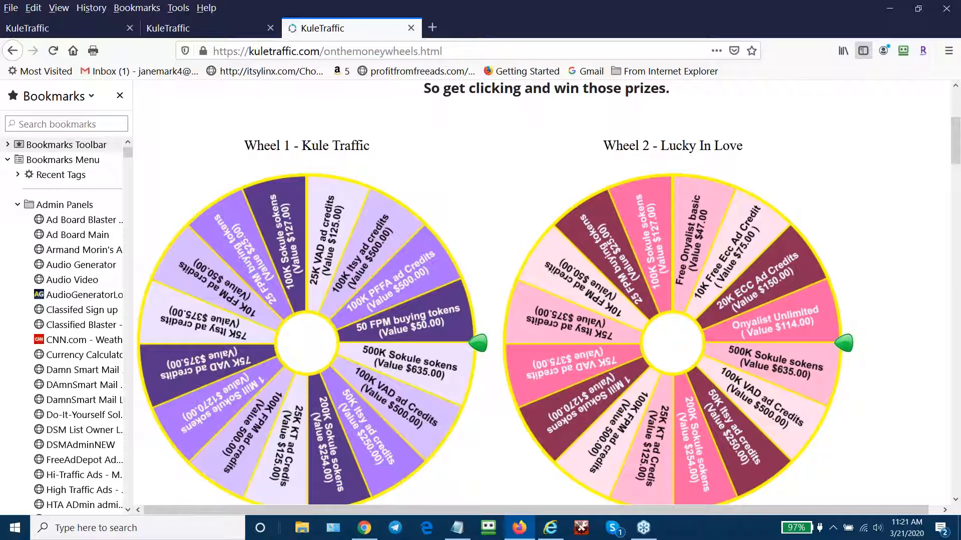
- Scroll through all owners' wheels and back up, then close the wheels directory tab
scroll(906, 277, "down", 5)
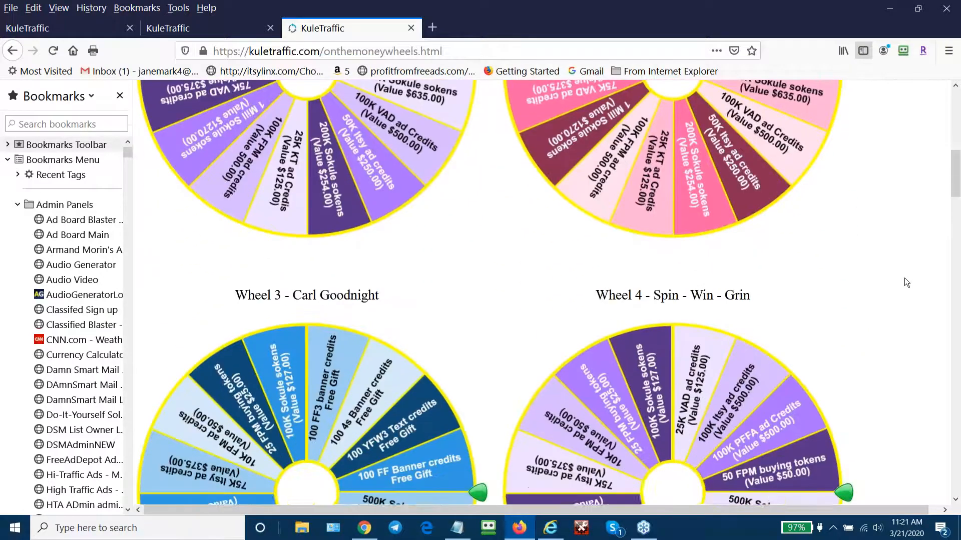
scroll(907, 283, "down", 10)
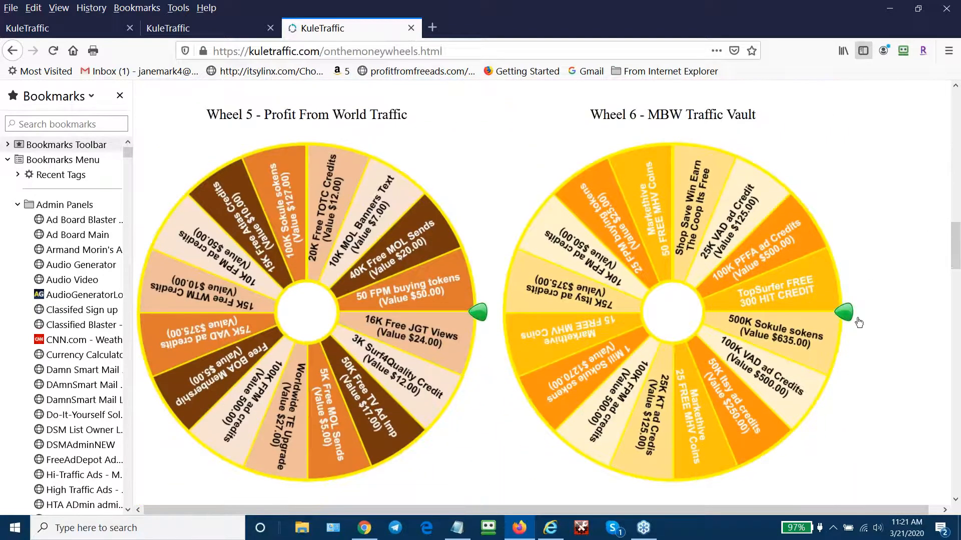
scroll(866, 303, "down", 10)
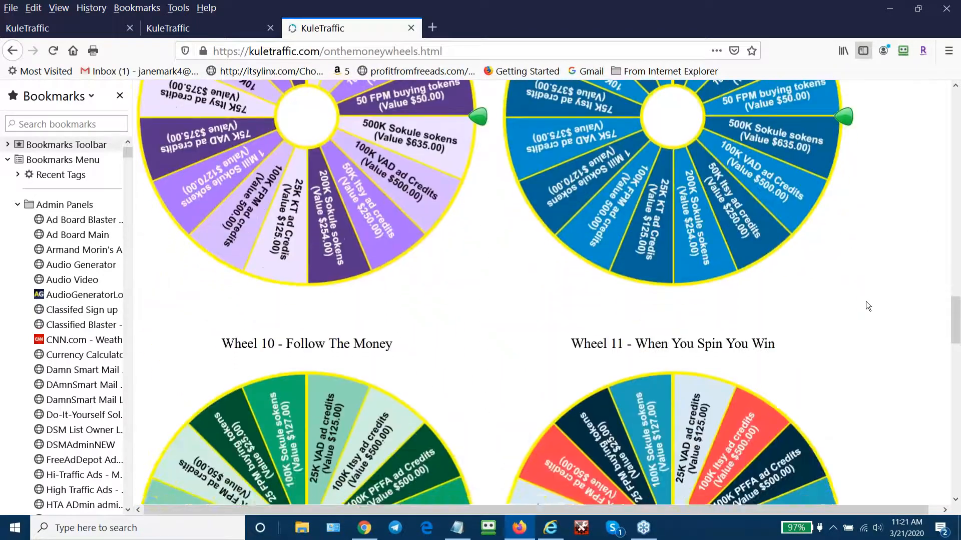
scroll(865, 303, "down", 12)
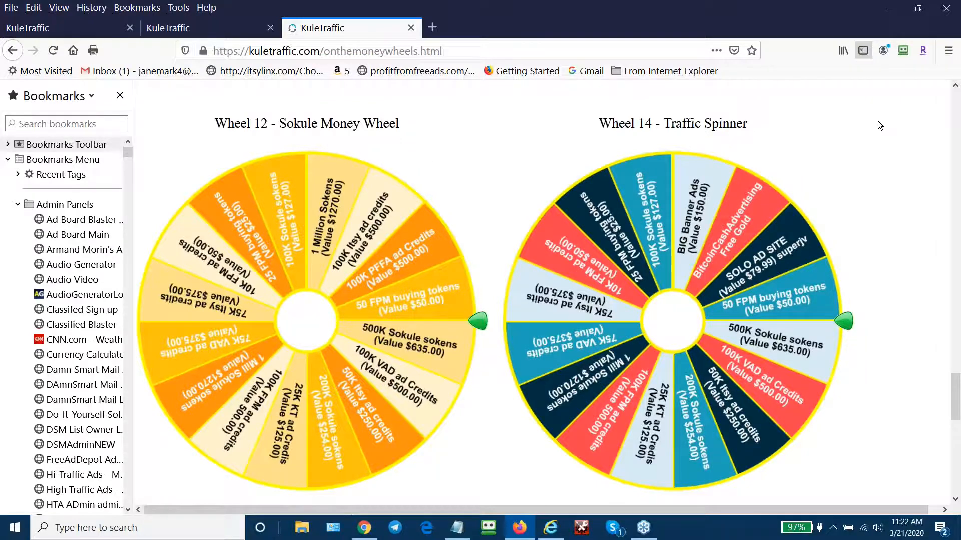
scroll(877, 122, "up", 5)
scroll(871, 137, "up", 20)
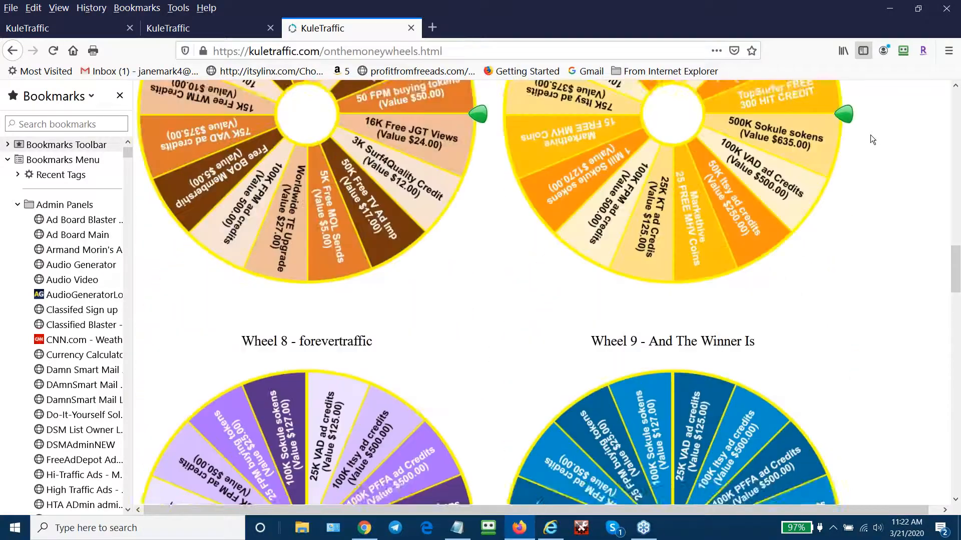
scroll(869, 134, "up", 10)
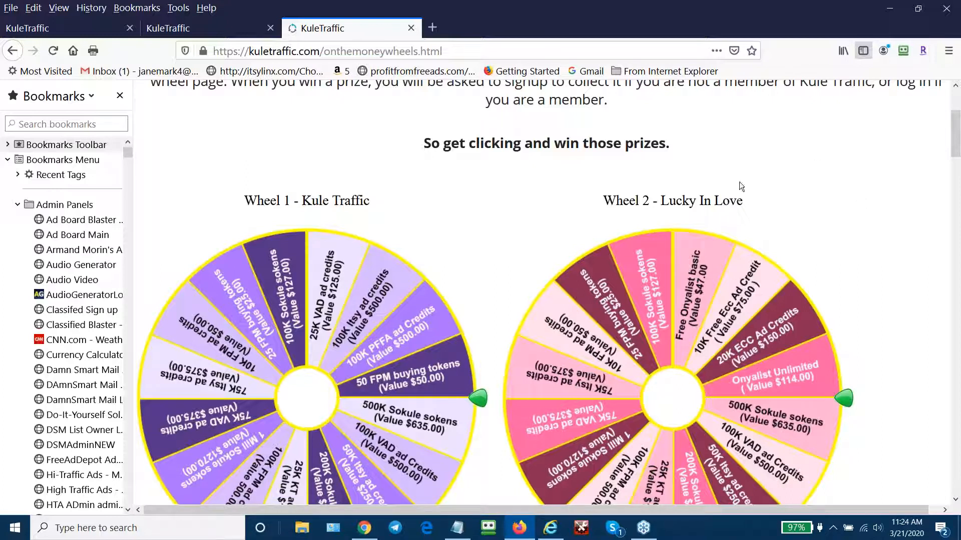
left_click(410, 28)
scroll(815, 190, "up", 5)
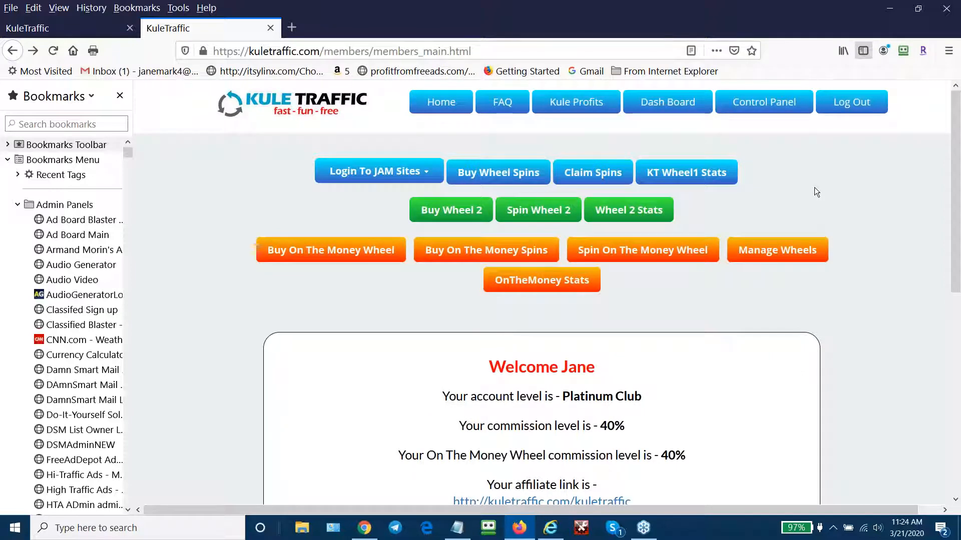
scroll(803, 404, "down", 7)
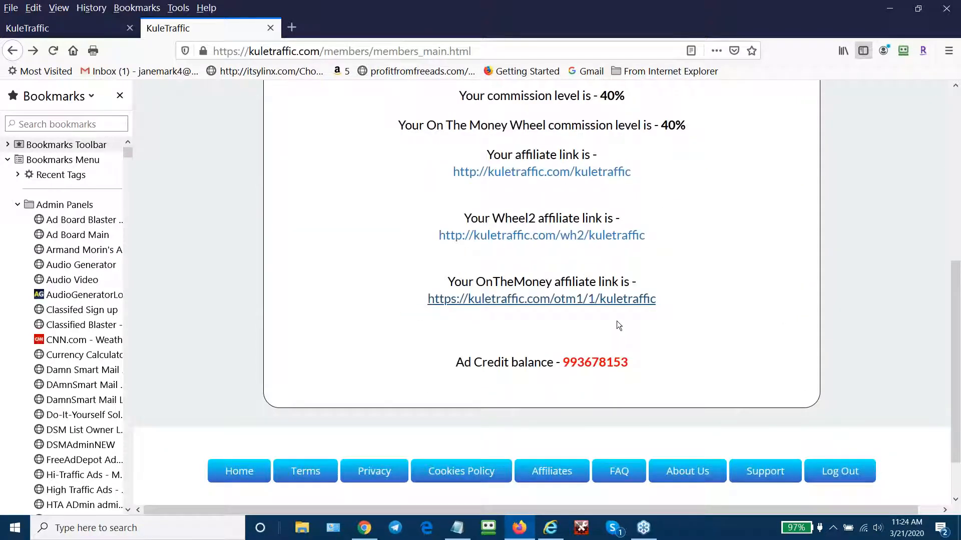
scroll(892, 107, "up", 7)
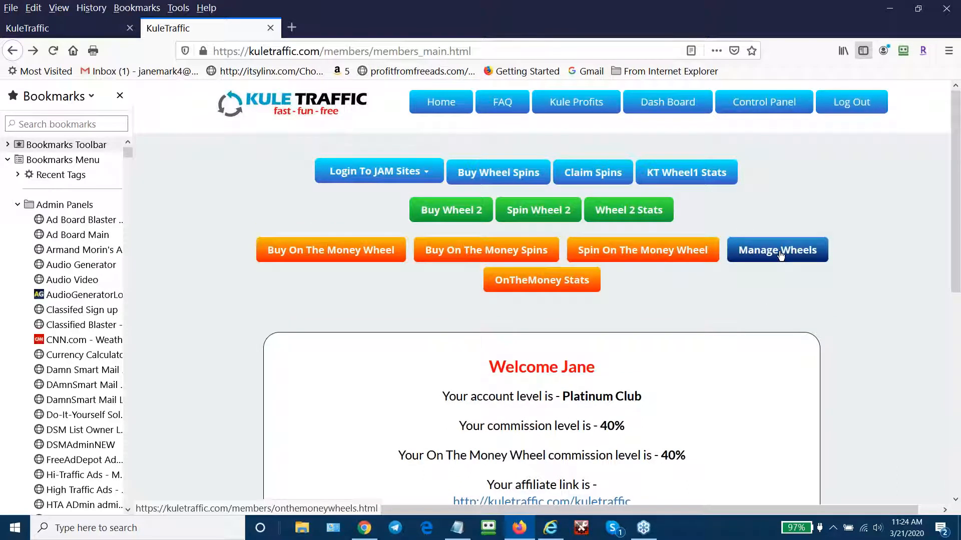
- Use the orange Manage Wheels button on the members main page
left_click(779, 254)
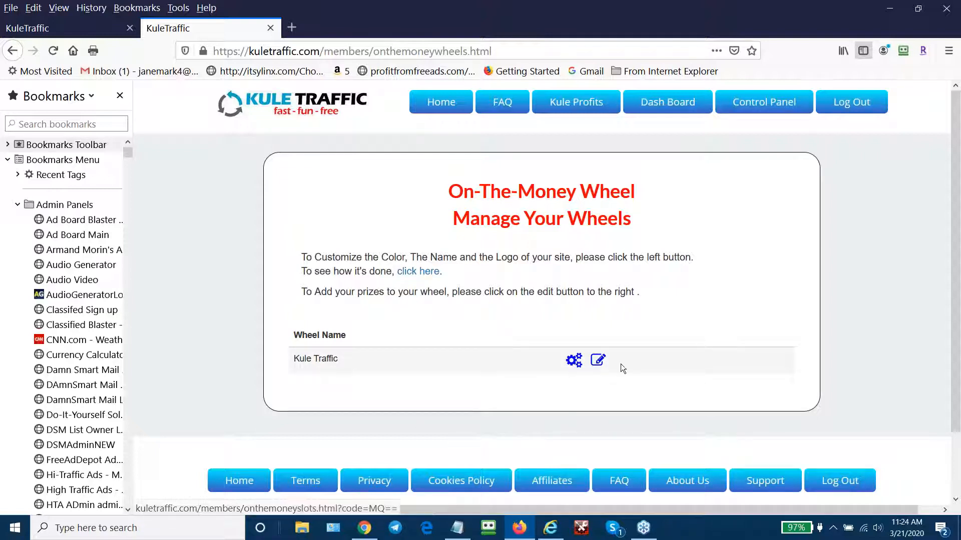
left_click(574, 360)
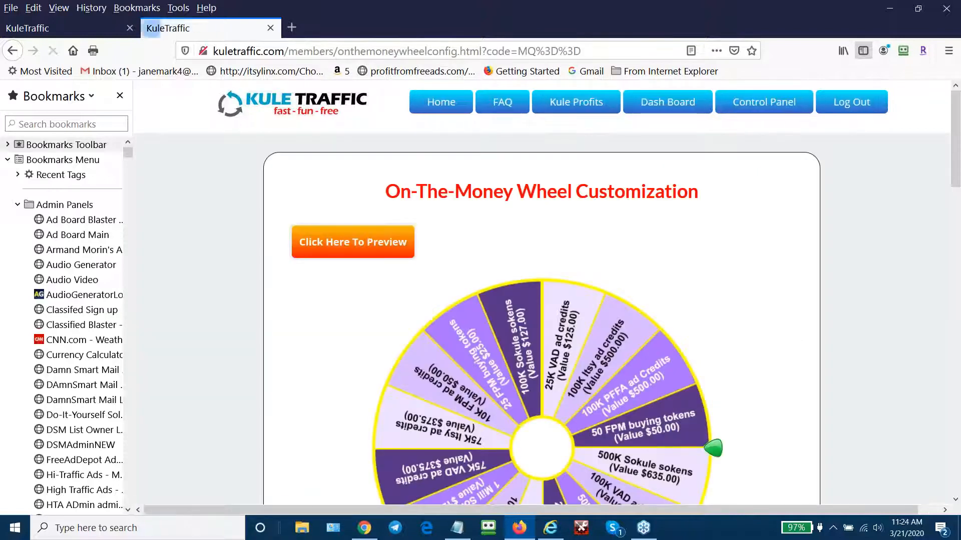
scroll(959, 362, "down", 3)
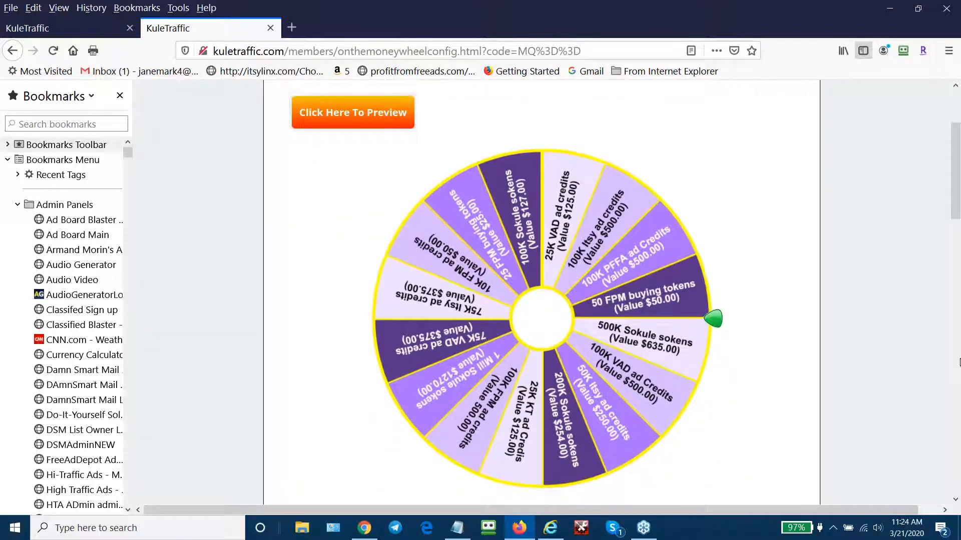
scroll(959, 363, "down", 1)
scroll(959, 362, "down", 10)
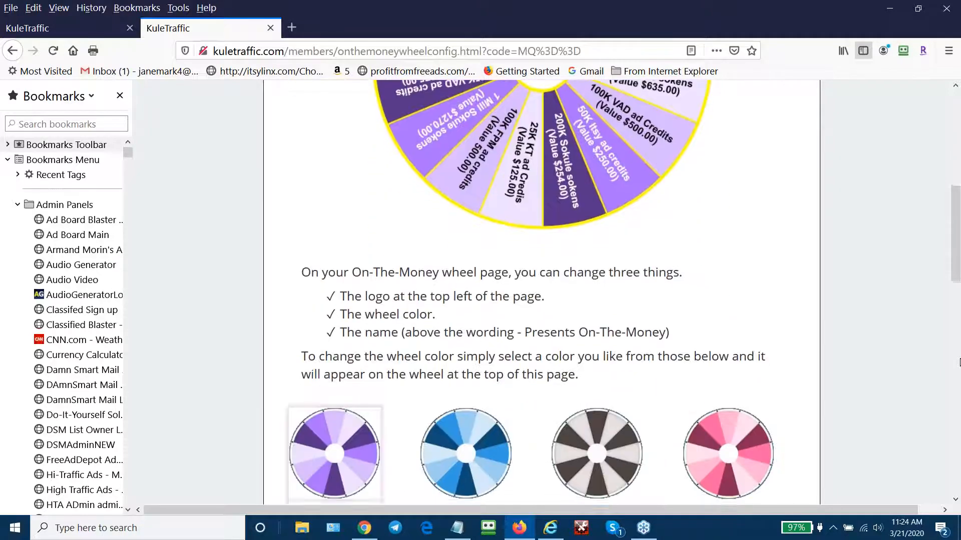
scroll(959, 362, "down", 1)
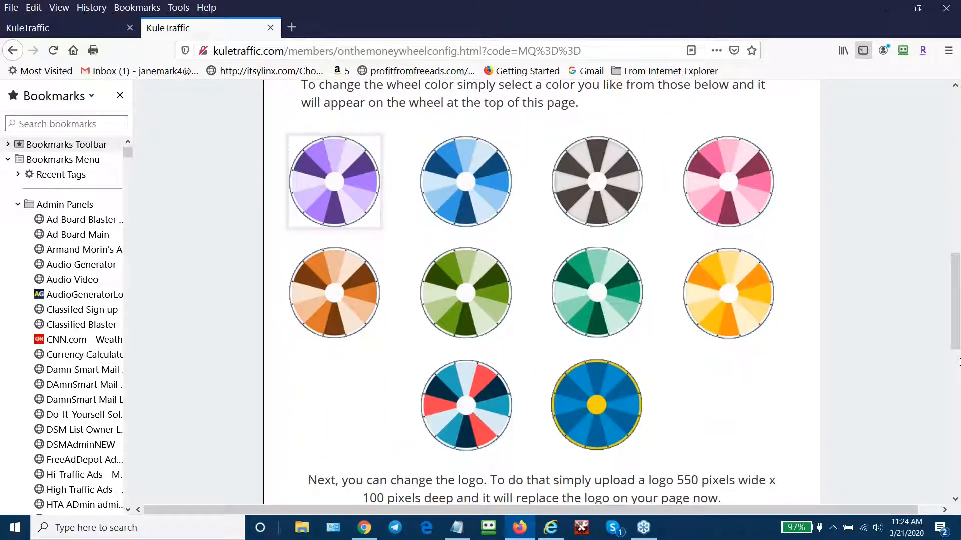
scroll(959, 363, "down", 8)
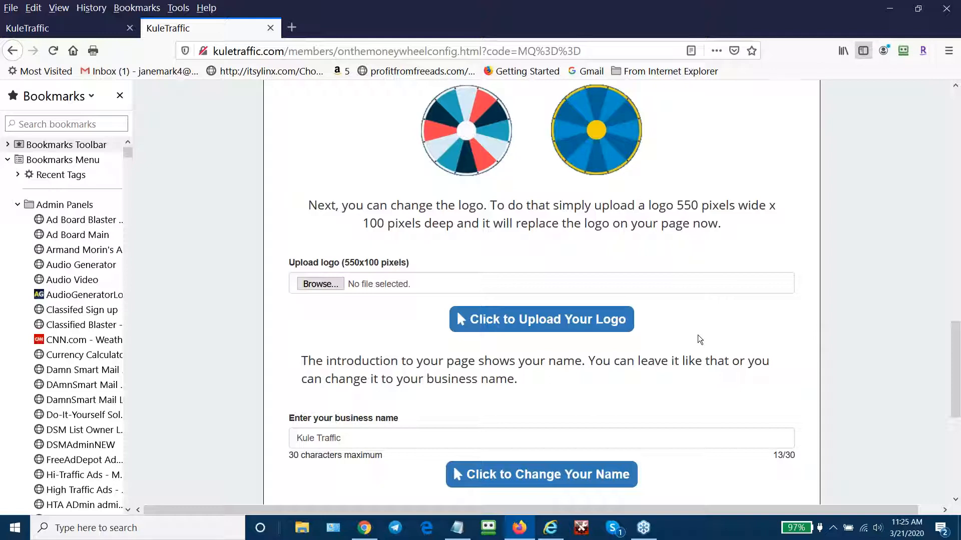
scroll(706, 328, "down", 2)
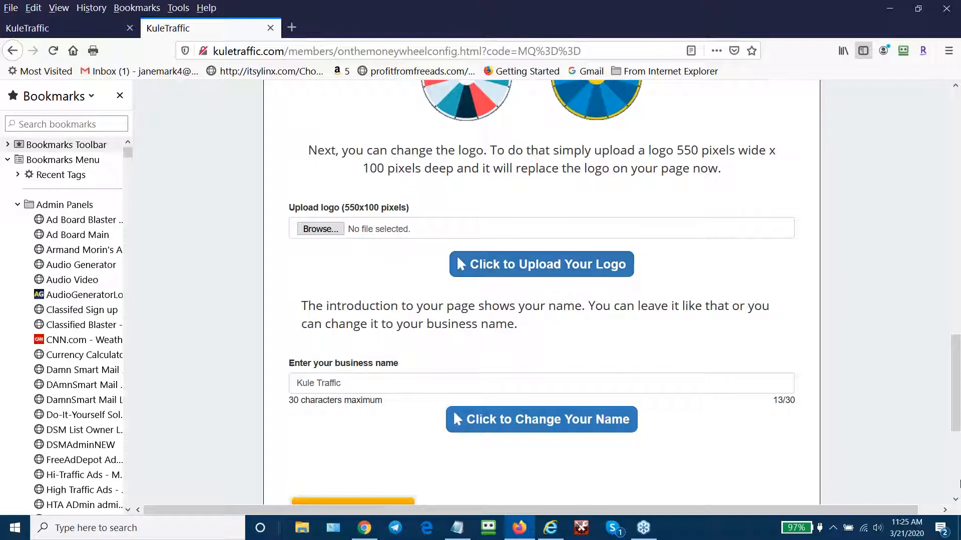
scroll(633, 373, "down", 2)
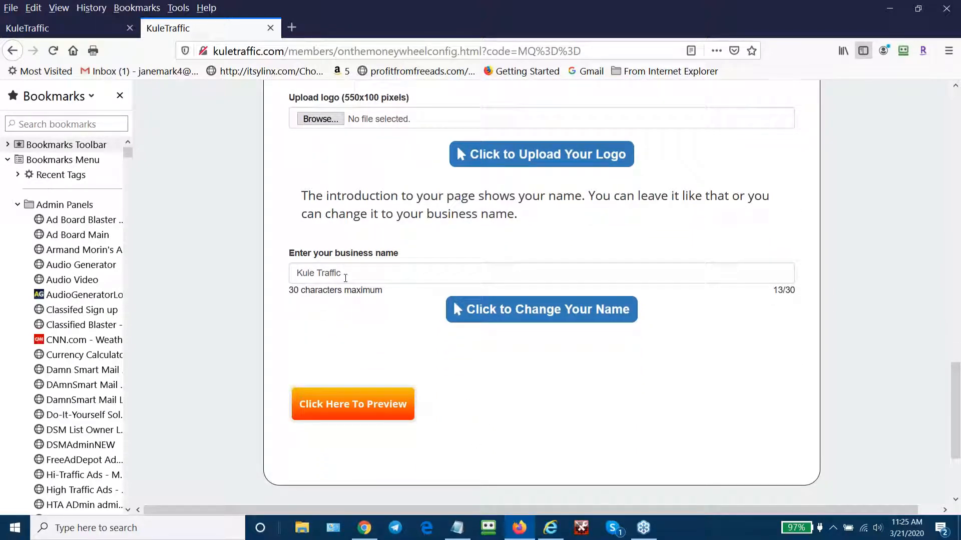
scroll(869, 151, "up", 7)
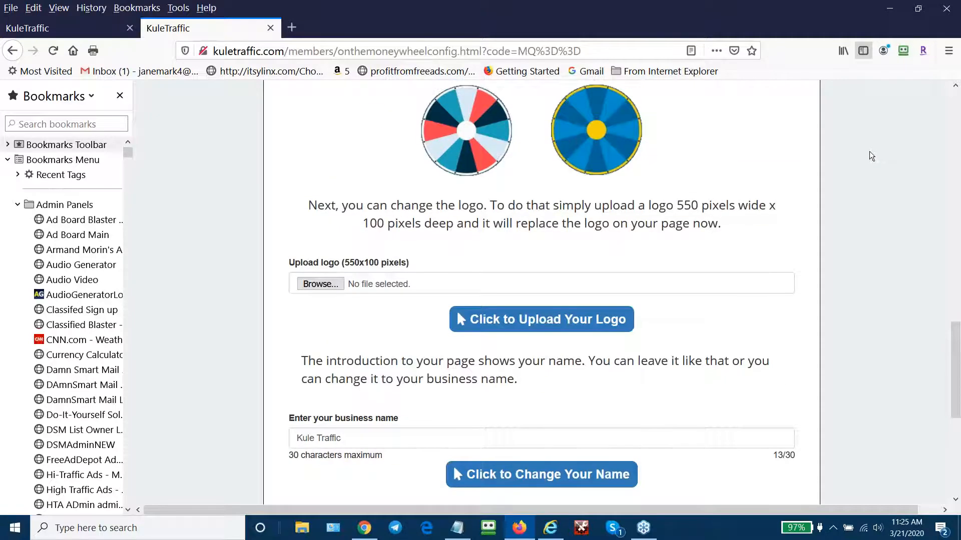
scroll(869, 151, "up", 14)
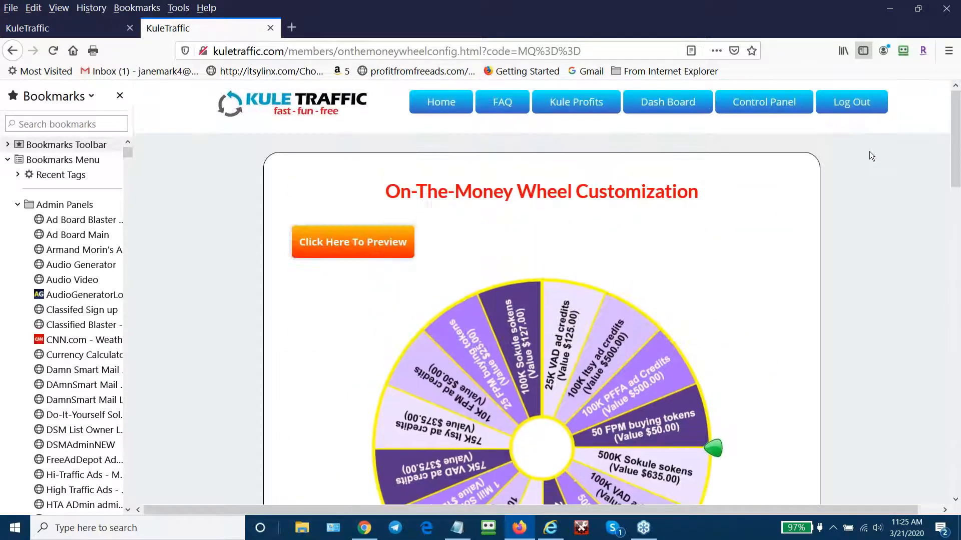
- Preview the public Money Wheel page, scroll through it, then go to the Members Area
left_click(375, 241)
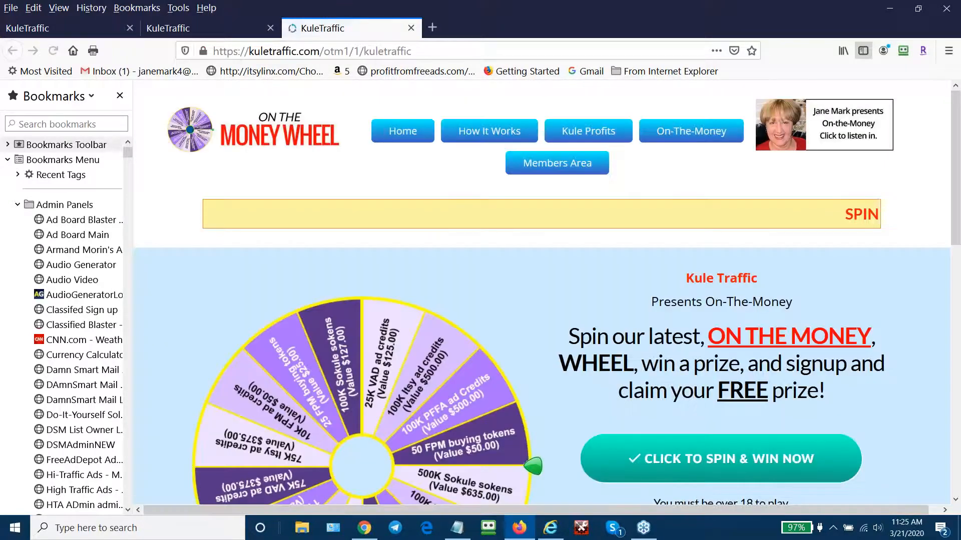
scroll(955, 451, "down", 1)
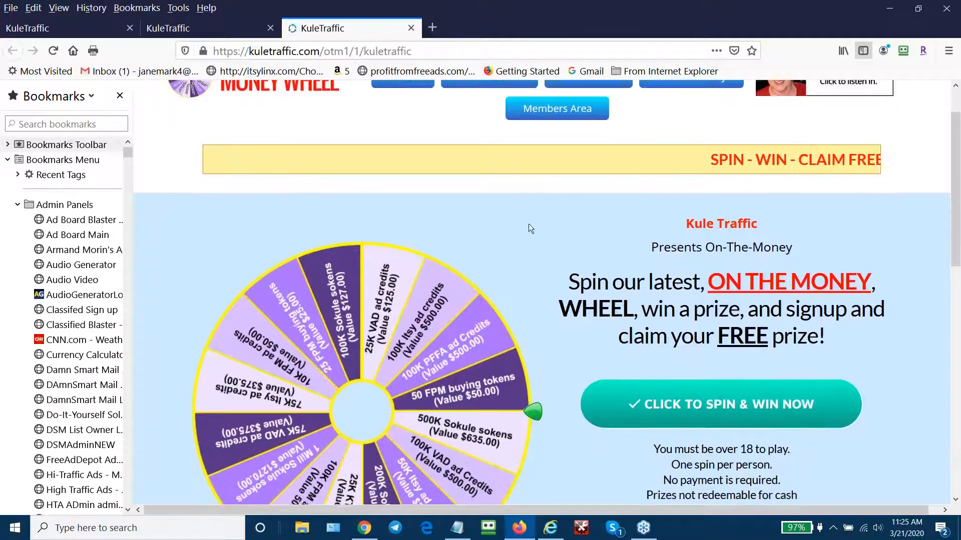
scroll(528, 224, "up", 2)
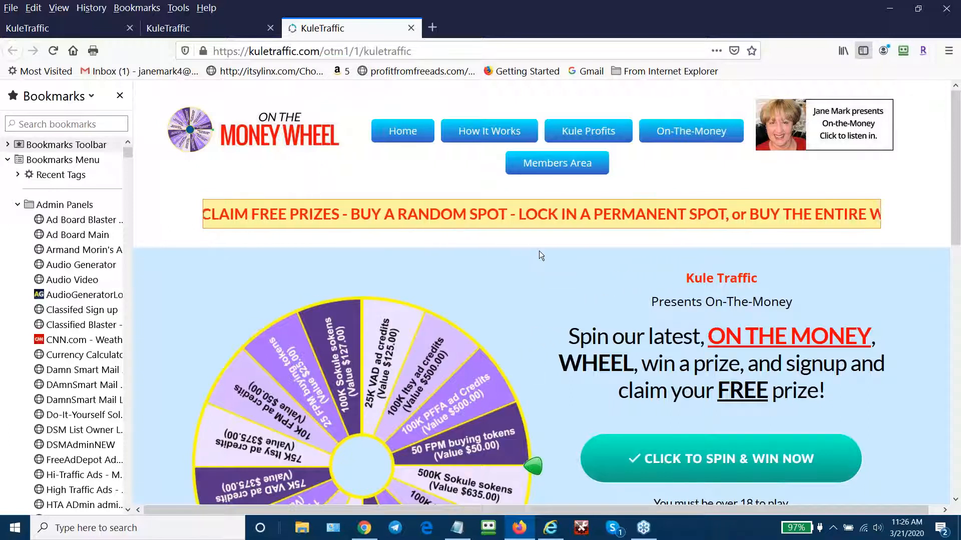
scroll(539, 251, "down", 3)
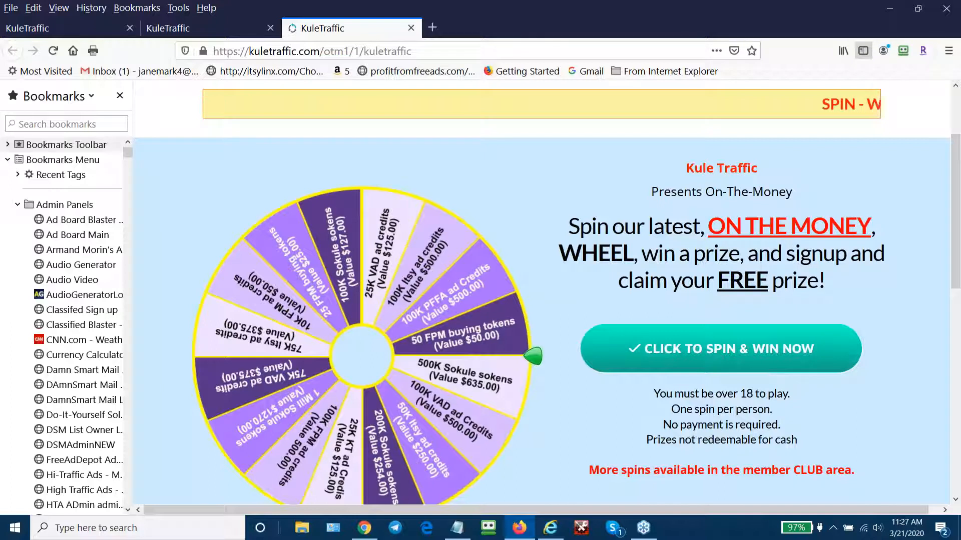
scroll(821, 163, "up", 2)
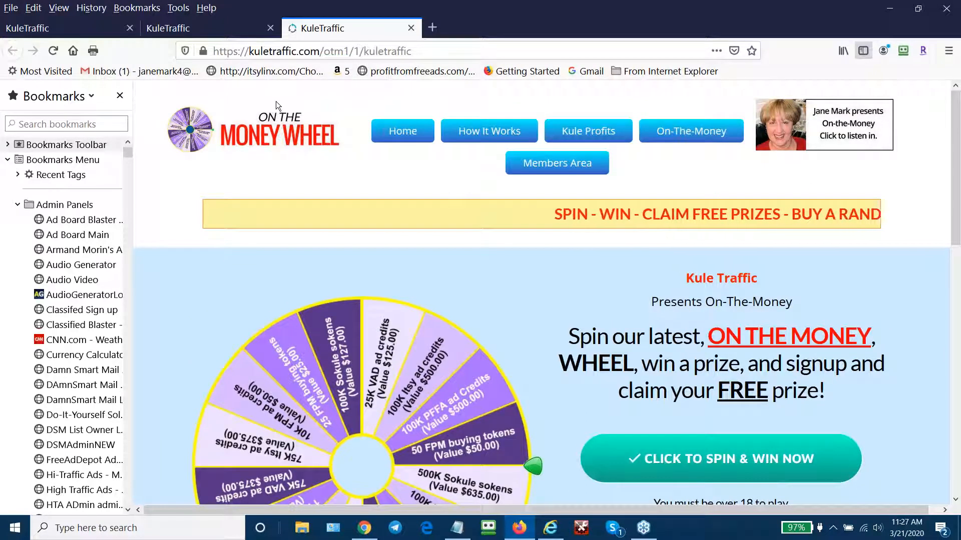
left_click(567, 167)
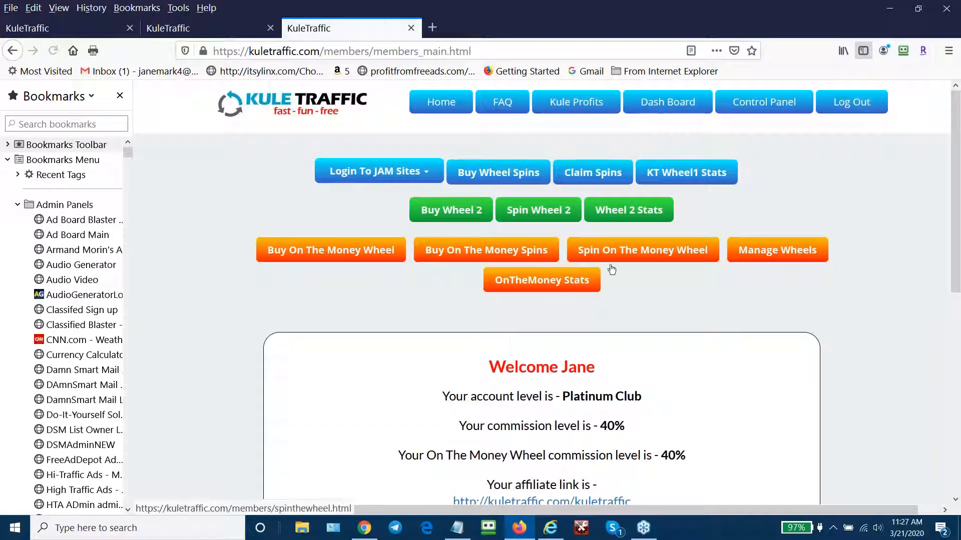
scroll(741, 305, "down", 3)
- Open Manage Wheels and the customization page for the Kule Traffic wheel
left_click(777, 89)
mouse_move(760, 145)
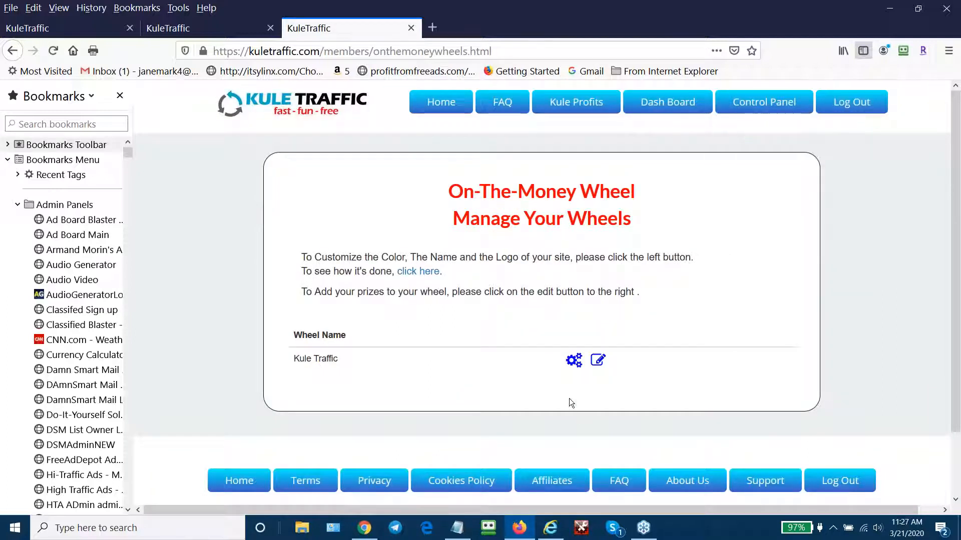
left_click(573, 361)
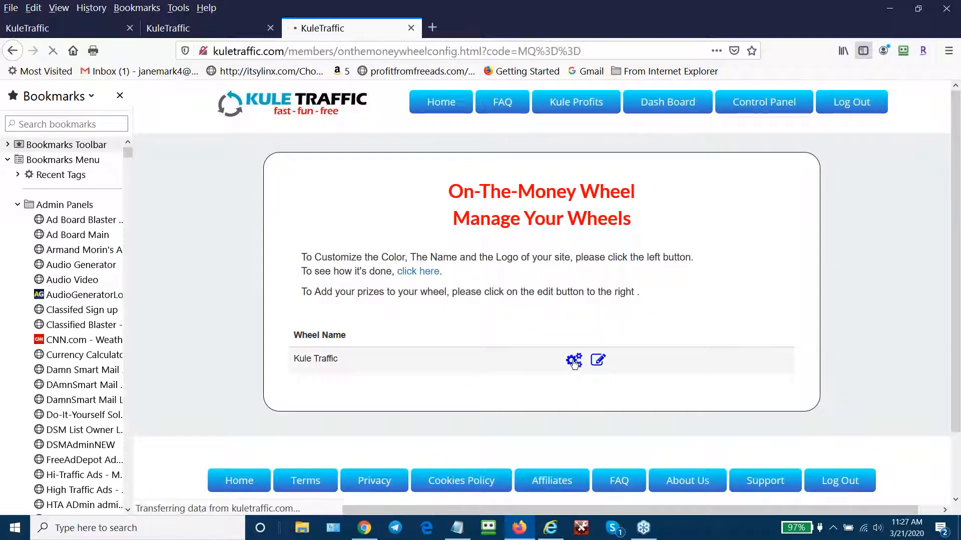
- Apply the red, light blue and navy colour scheme, then close the extra wheel tab
scroll(960, 420, "down", 3)
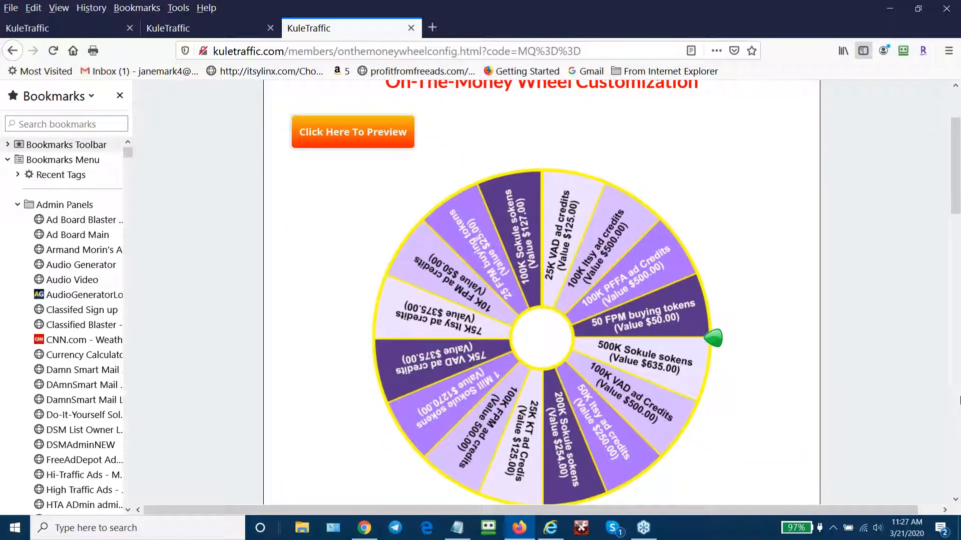
scroll(959, 398, "down", 9)
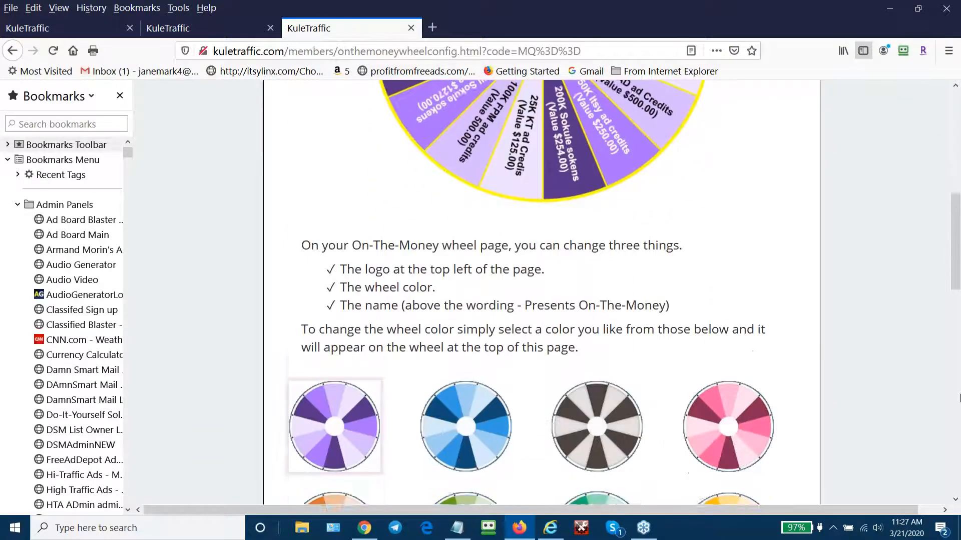
scroll(959, 399, "down", 3)
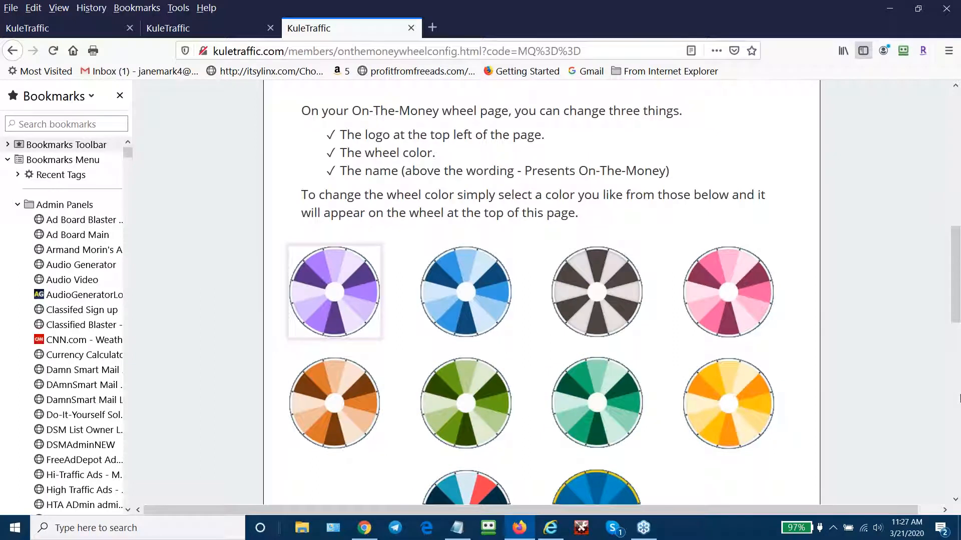
scroll(959, 399, "down", 2)
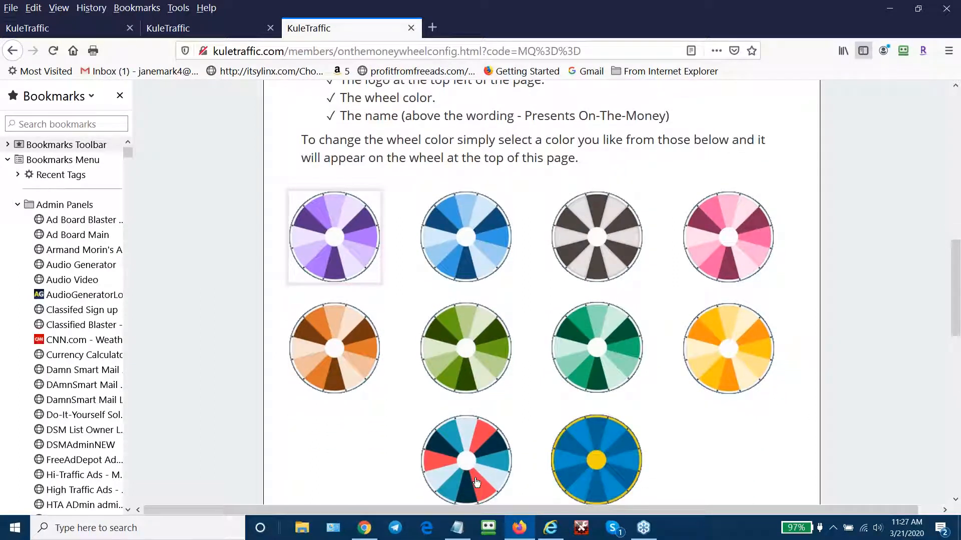
left_click(476, 461)
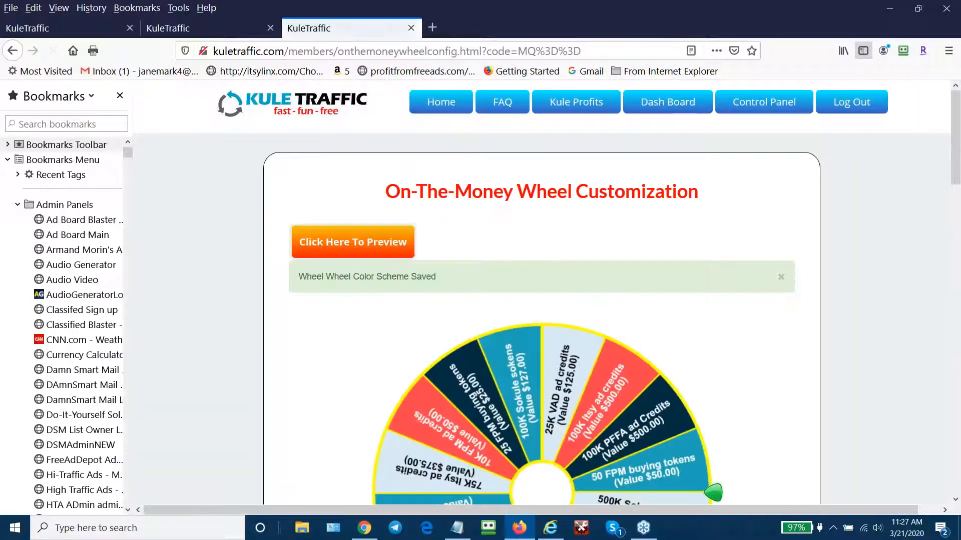
scroll(924, 351, "down", 3)
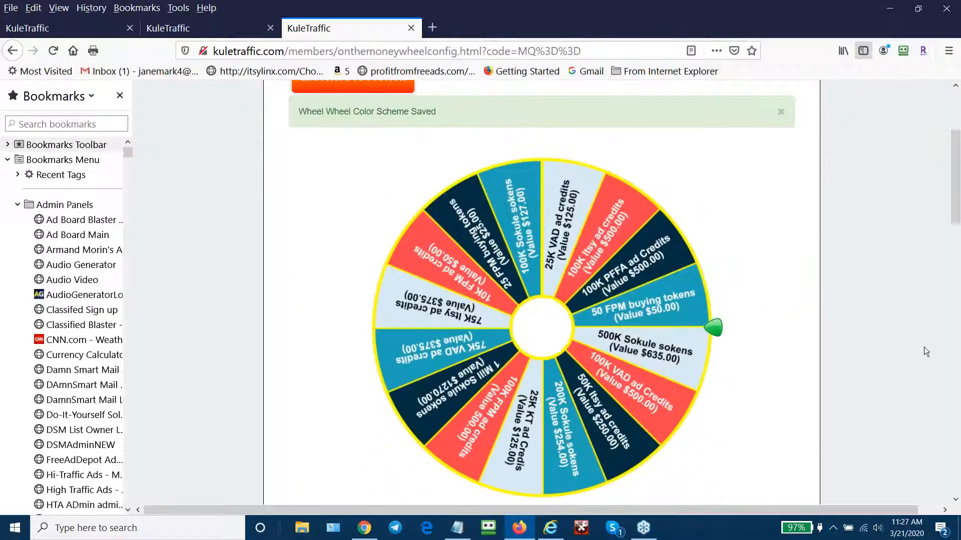
scroll(923, 347, "up", 2)
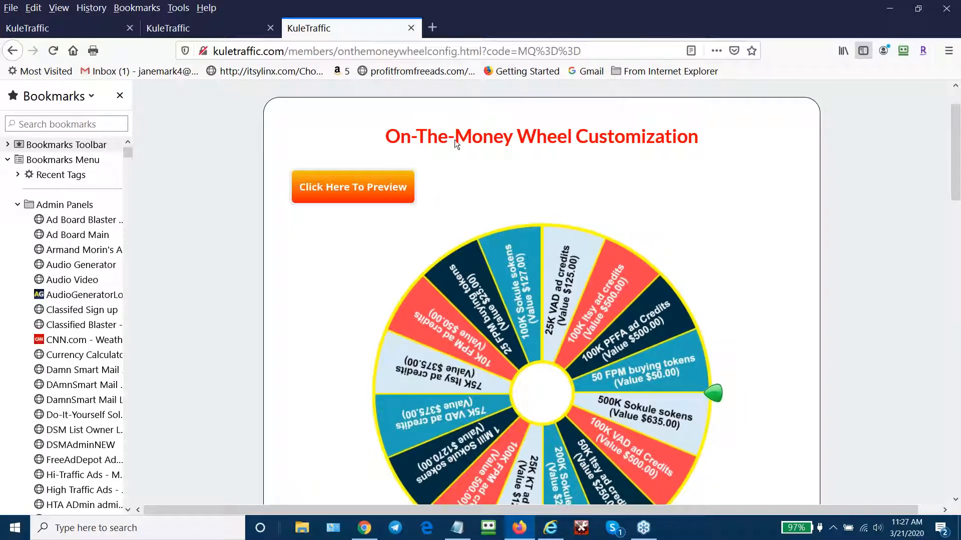
left_click(411, 30)
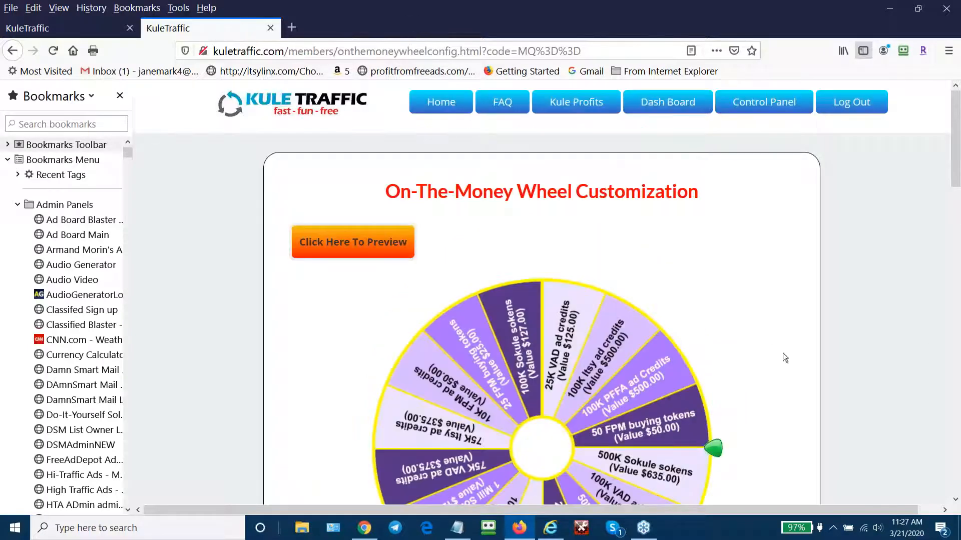
scroll(815, 332, "down", 2)
scroll(818, 326, "down", 12)
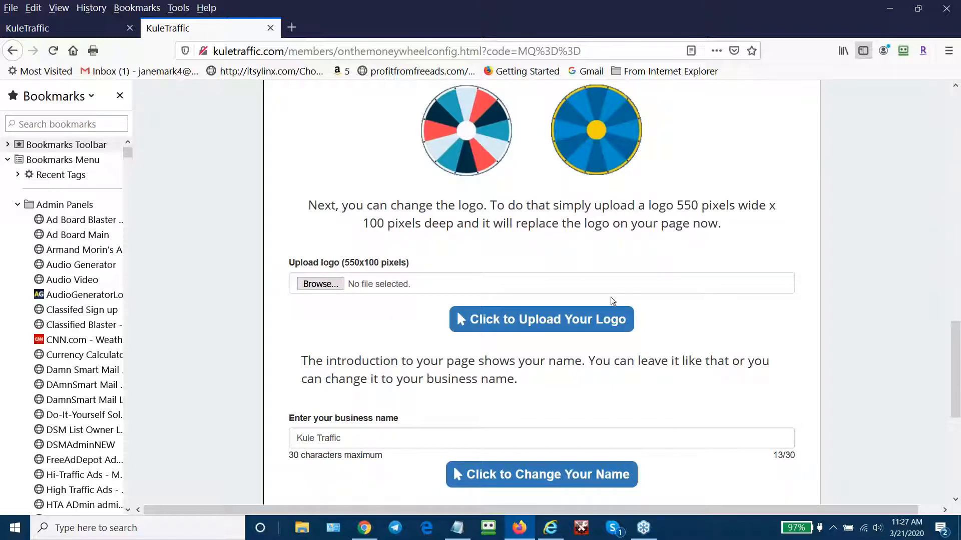
scroll(848, 173, "up", 10)
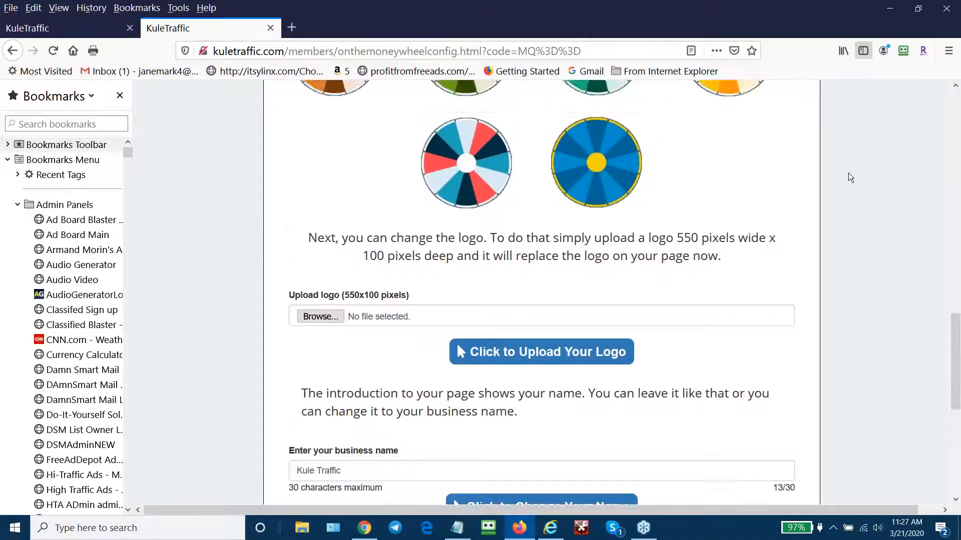
scroll(848, 172, "up", 8)
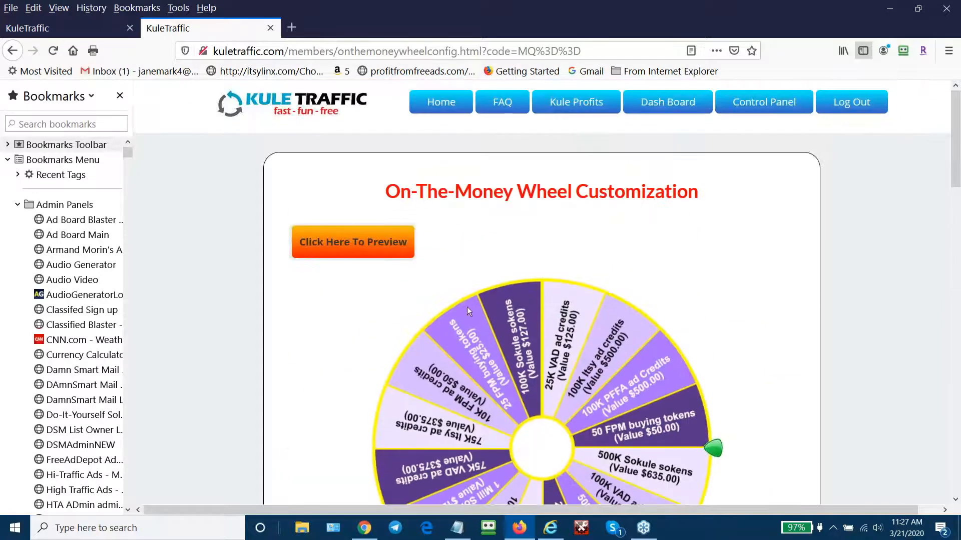
left_click(369, 245)
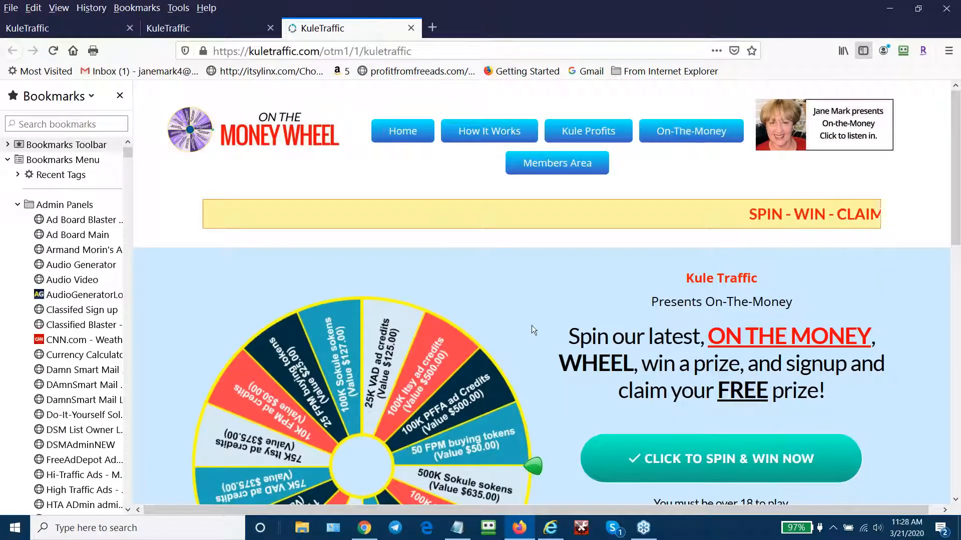
scroll(533, 305, "down", 2)
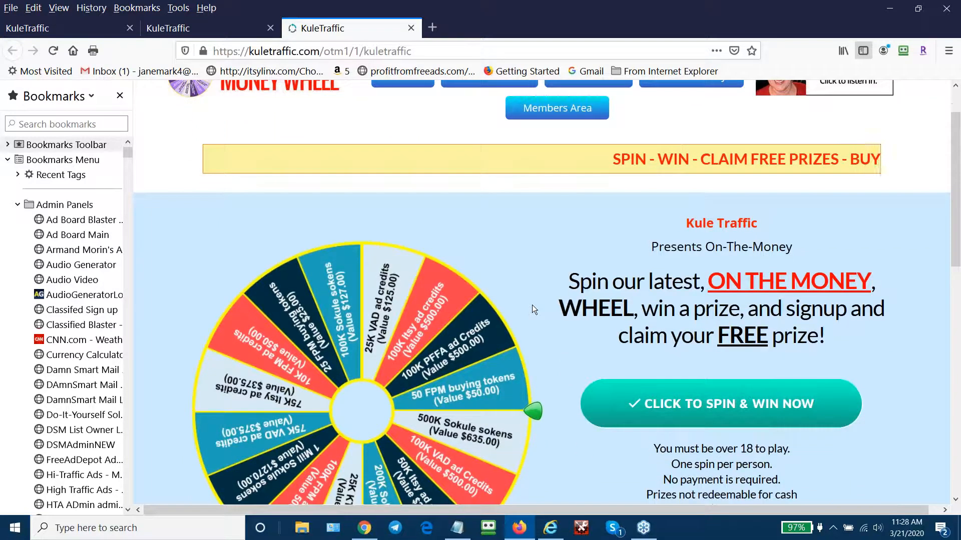
scroll(533, 304, "up", 2)
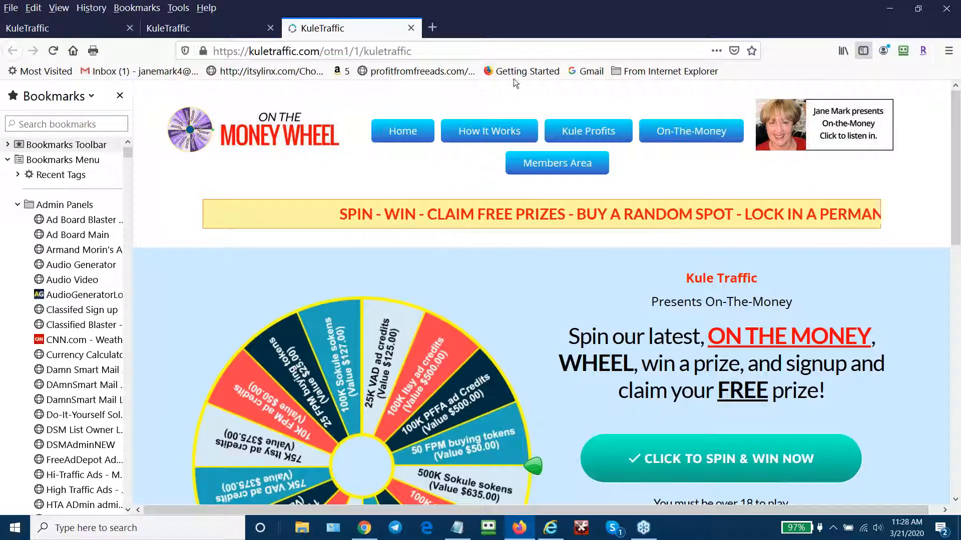
left_click(413, 28)
- Replace the business name 'Kule Traffic' with 'JAM Marketing Inc' and save the change
scroll(877, 363, "down", 15)
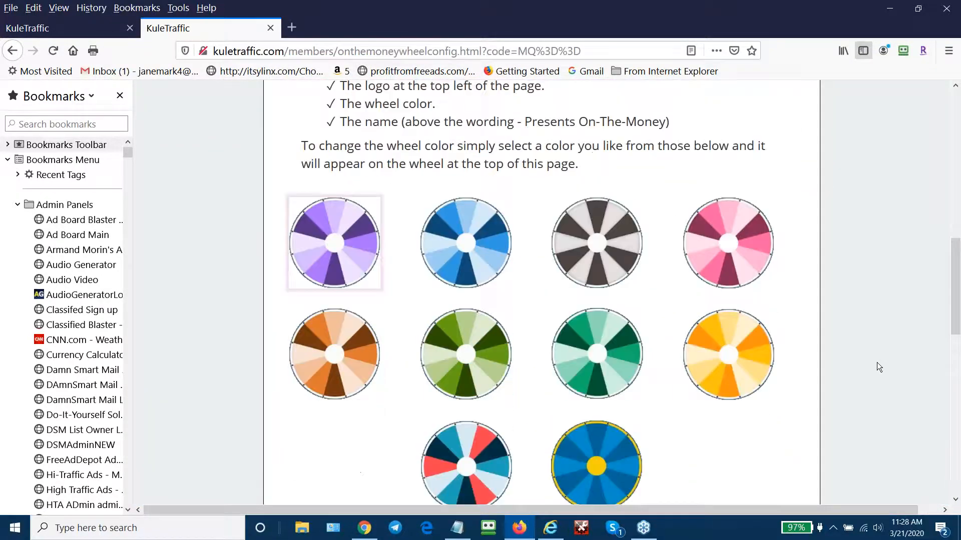
scroll(878, 364, "down", 3)
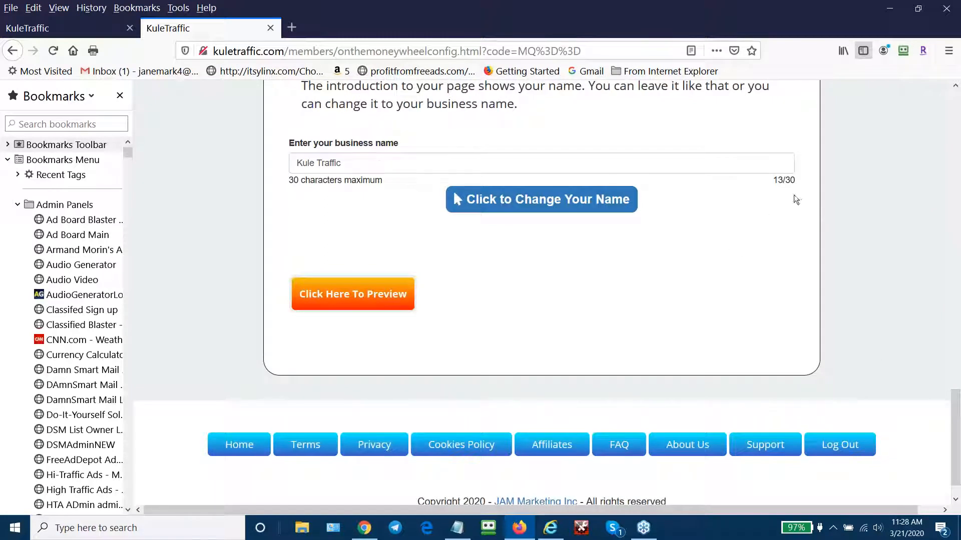
left_click_drag(382, 160, 272, 162)
key("BackSpace")
type("J")
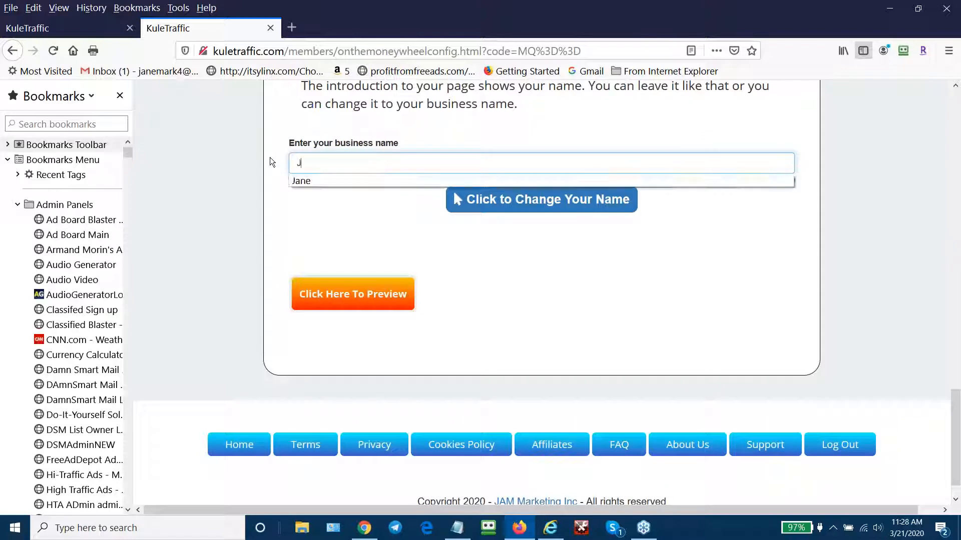
type("AM M")
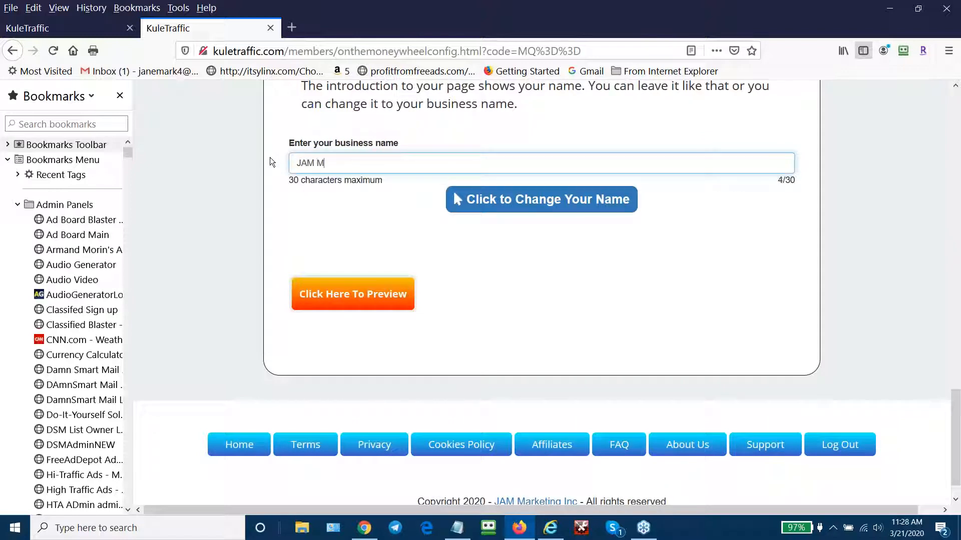
type("arketing Inc")
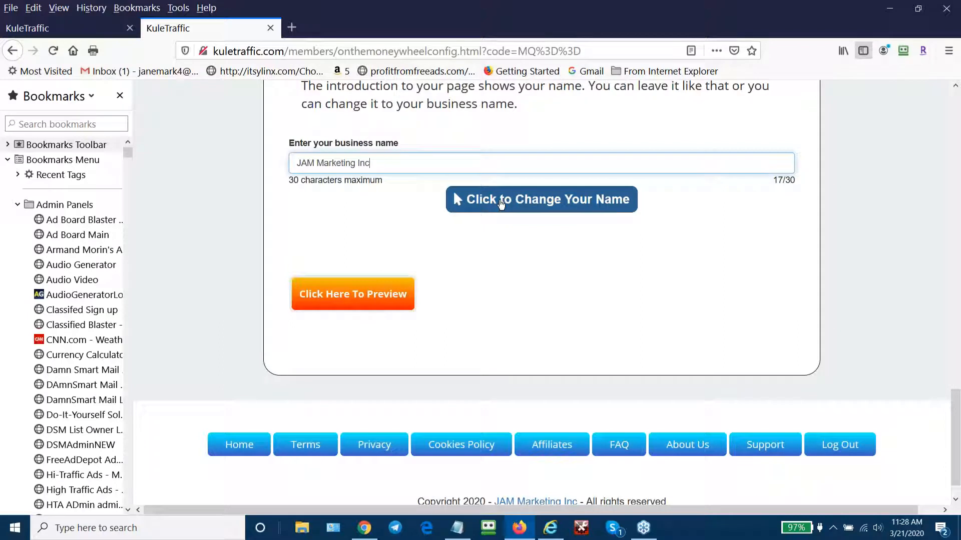
left_click(518, 198)
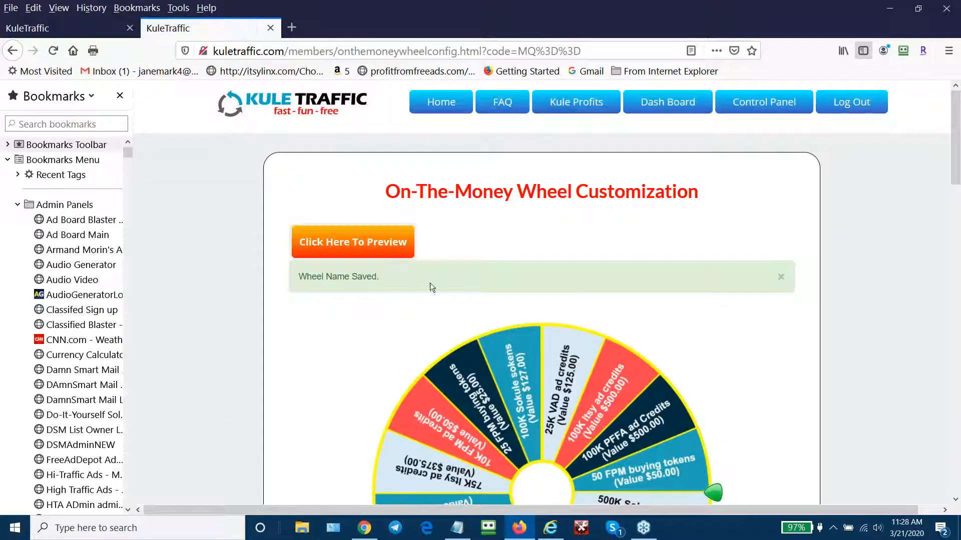
left_click(349, 242)
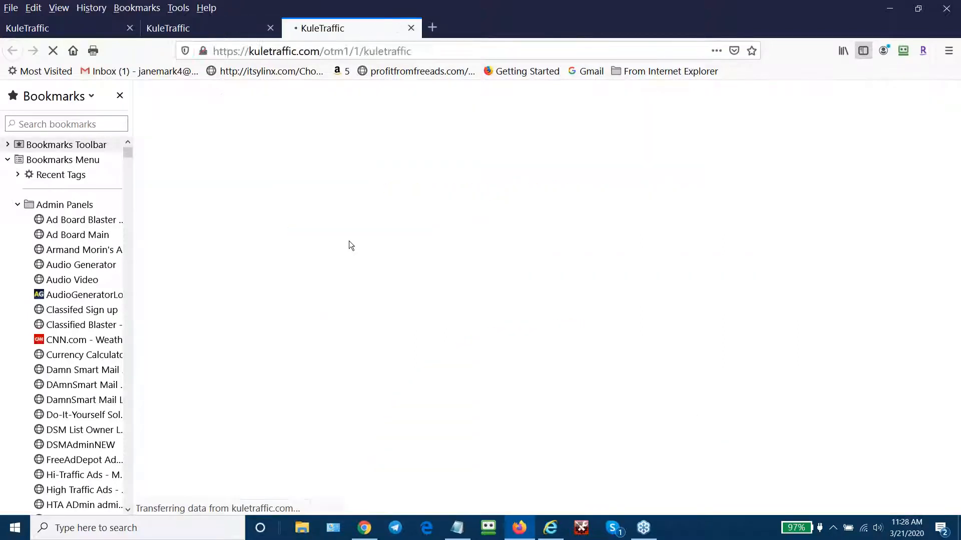
scroll(541, 293, "down", 1)
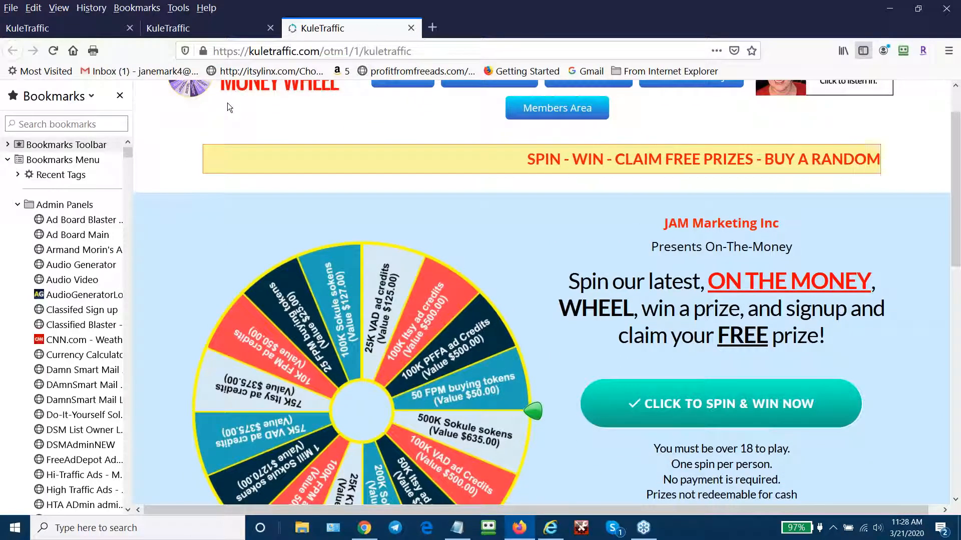
scroll(227, 103, "up", 1)
scroll(227, 103, "down", 1)
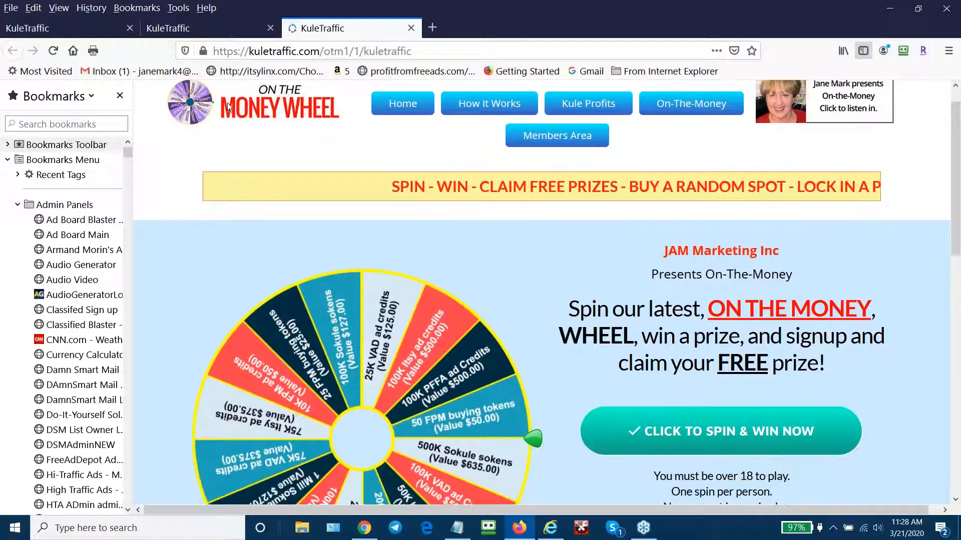
scroll(227, 103, "up", 1)
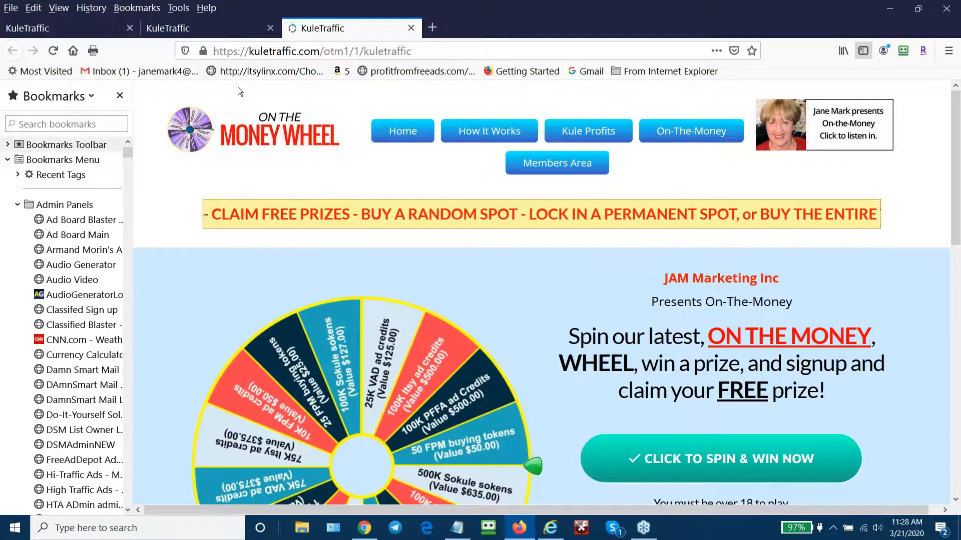
scroll(293, 385, "down", 1)
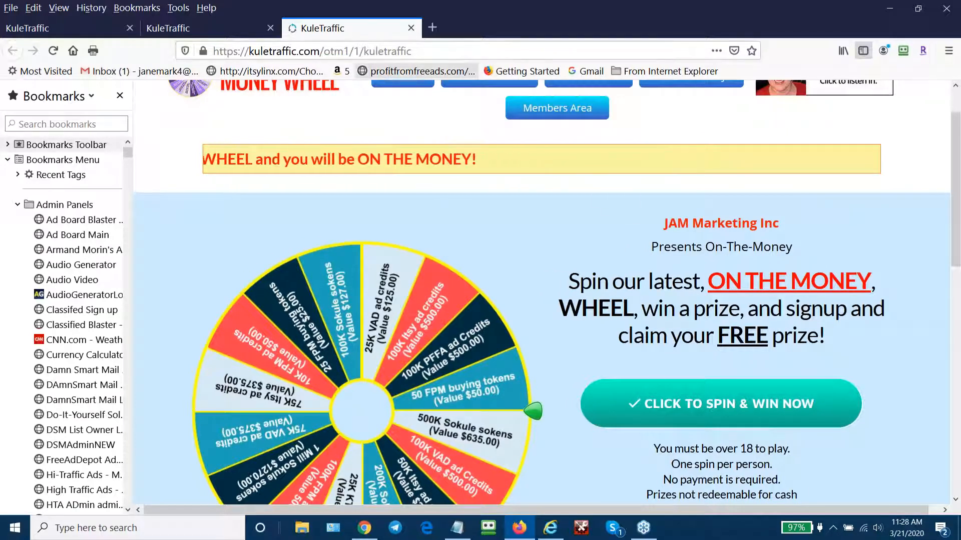
left_click(413, 28)
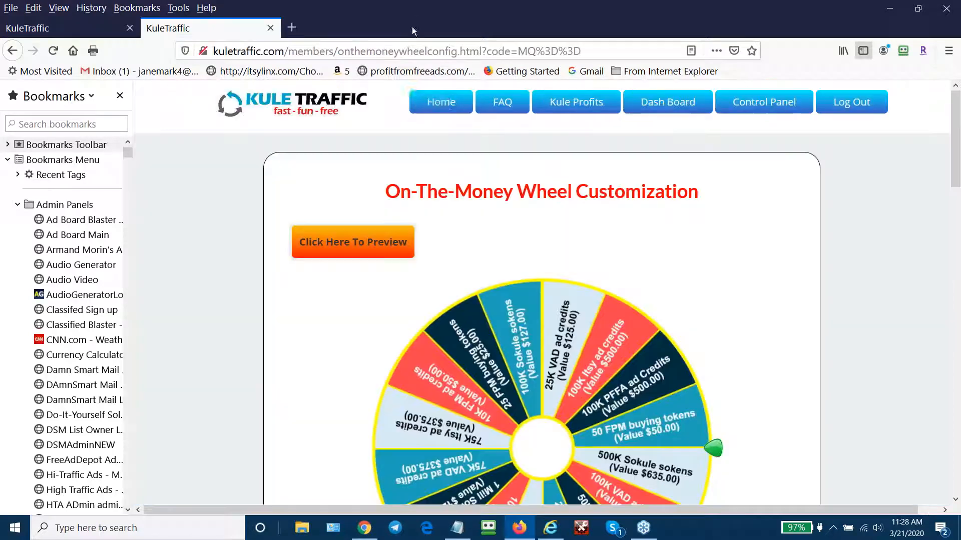
- Go from the members home page to Manage Wheels and edit the JAM Marketing Inc wheel's slots
scroll(732, 200, "down", 3)
scroll(741, 226, "up", 3)
left_click(449, 103)
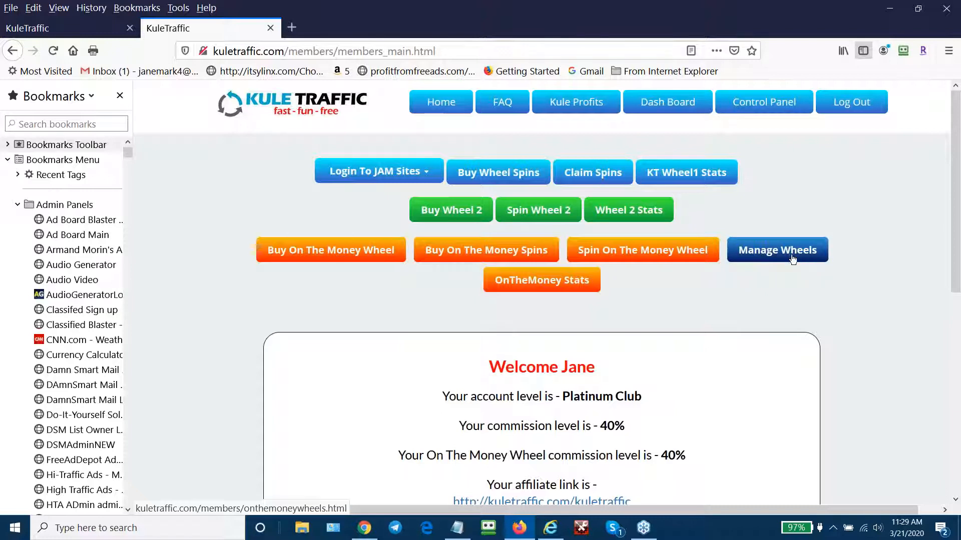
left_click(792, 256)
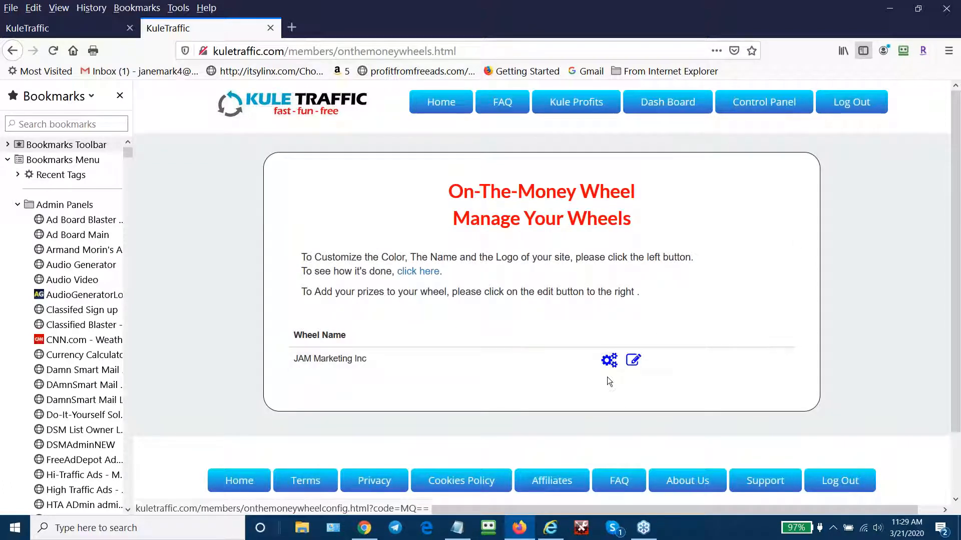
left_click(636, 361)
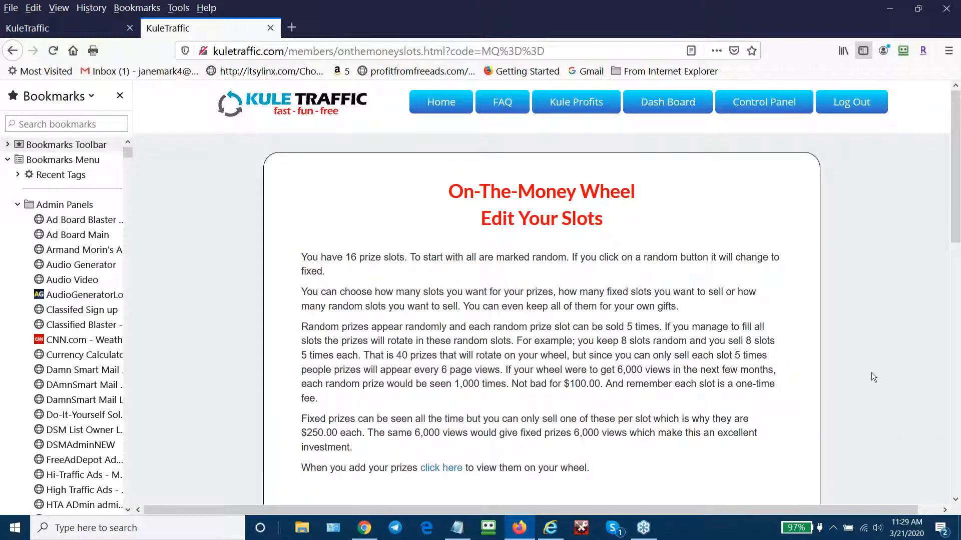
- Review the prize slots table and switch slot 1 from Random to Fixed
scroll(871, 377, "down", 2)
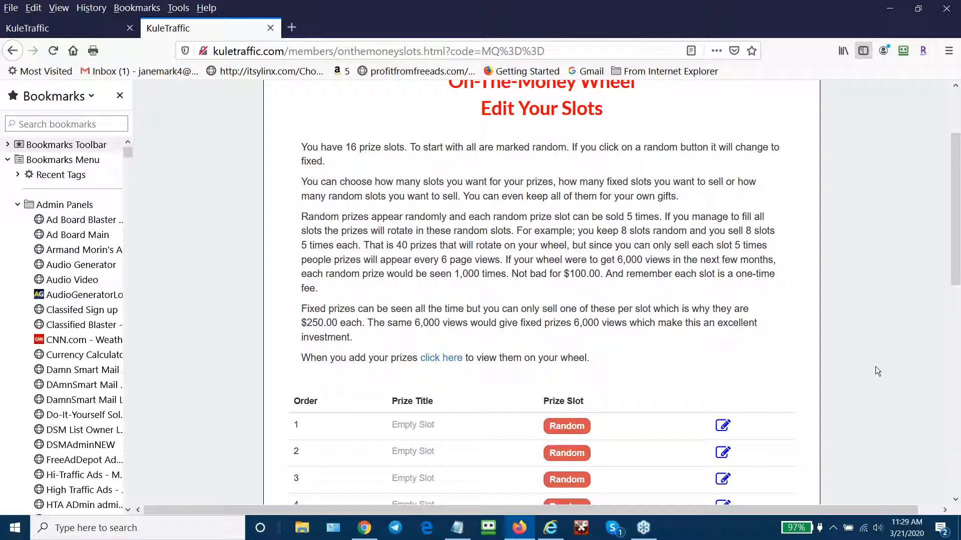
scroll(875, 370, "down", 2)
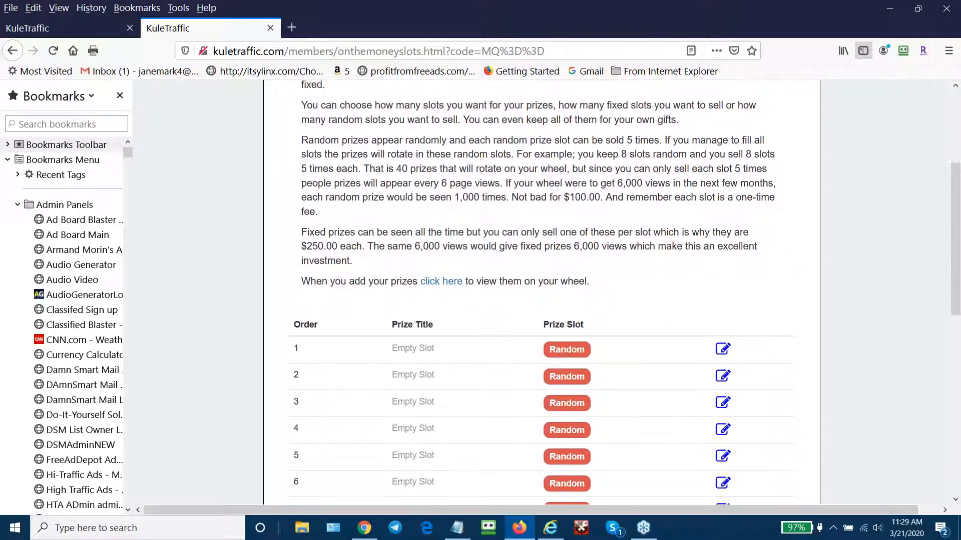
scroll(875, 366, "down", 6)
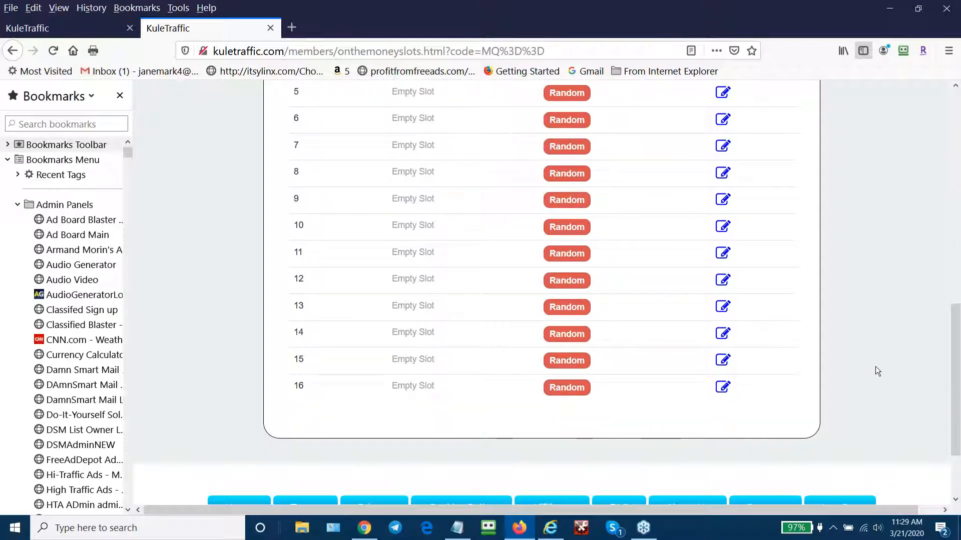
scroll(875, 371, "up", 4)
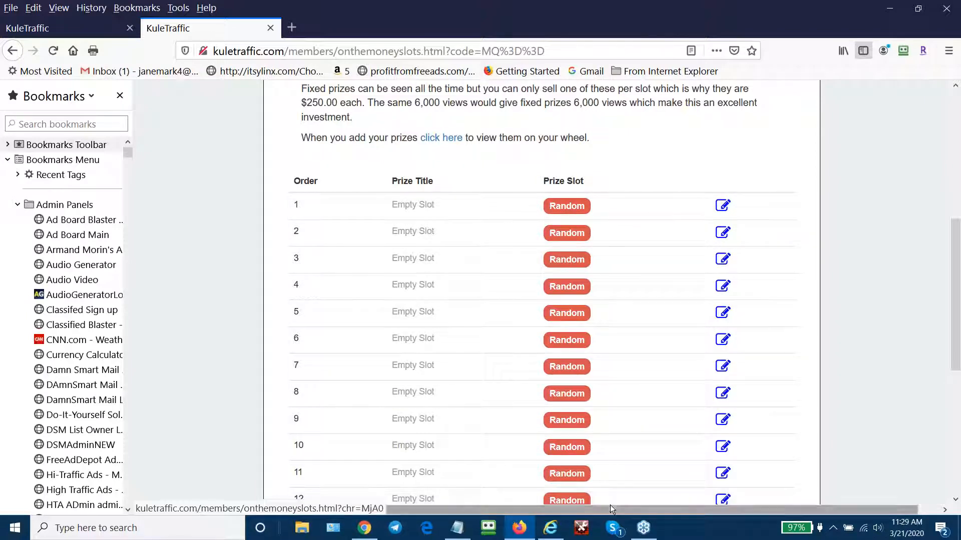
scroll(900, 381, "up", 3)
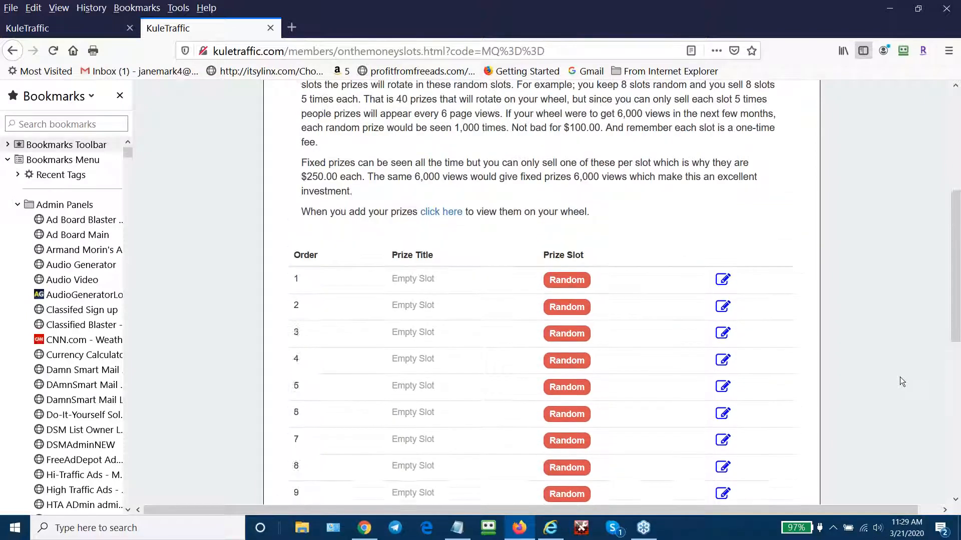
scroll(899, 382, "down", 5)
scroll(900, 382, "down", 4)
scroll(900, 382, "up", 8)
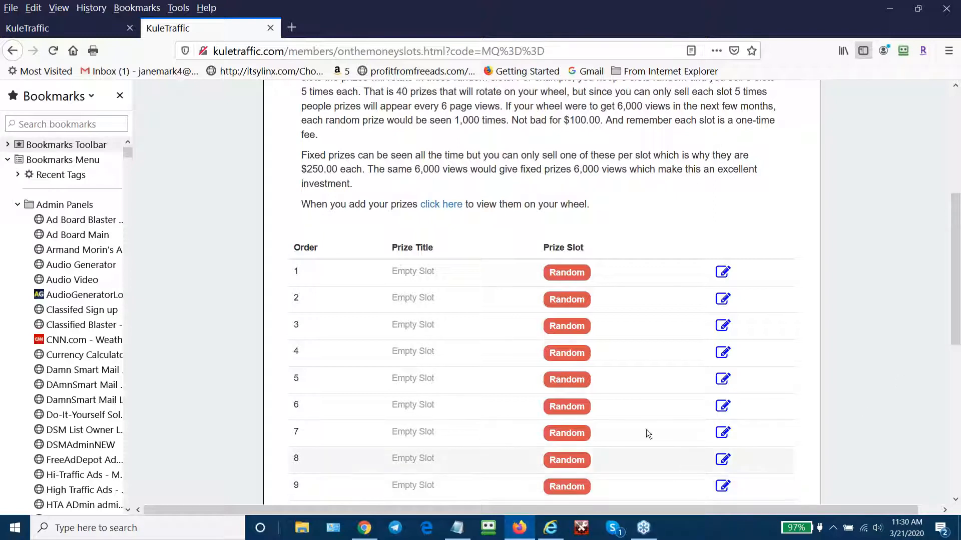
left_click(572, 272)
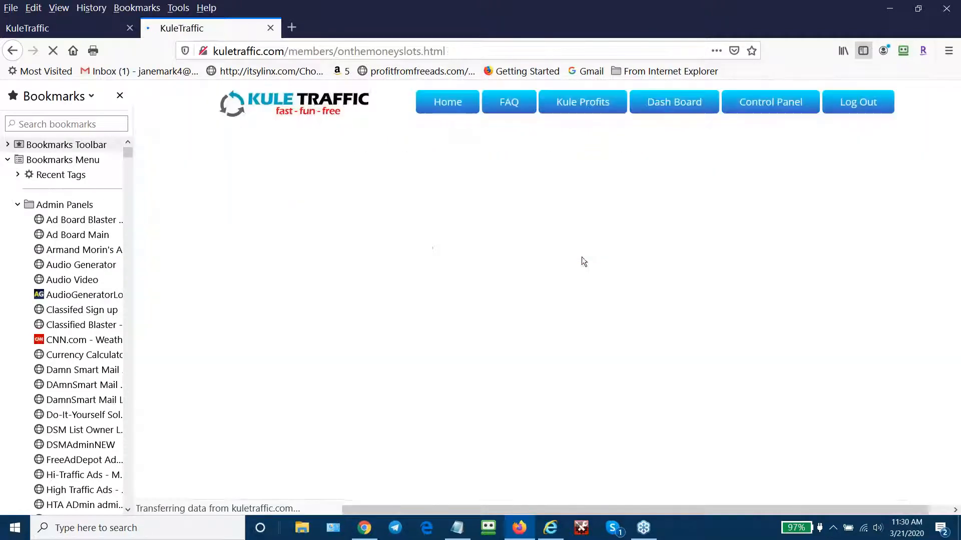
- Open the Edit Your OnTheMoney Slot form for fixed prize slot 1
scroll(881, 293, "down", 3)
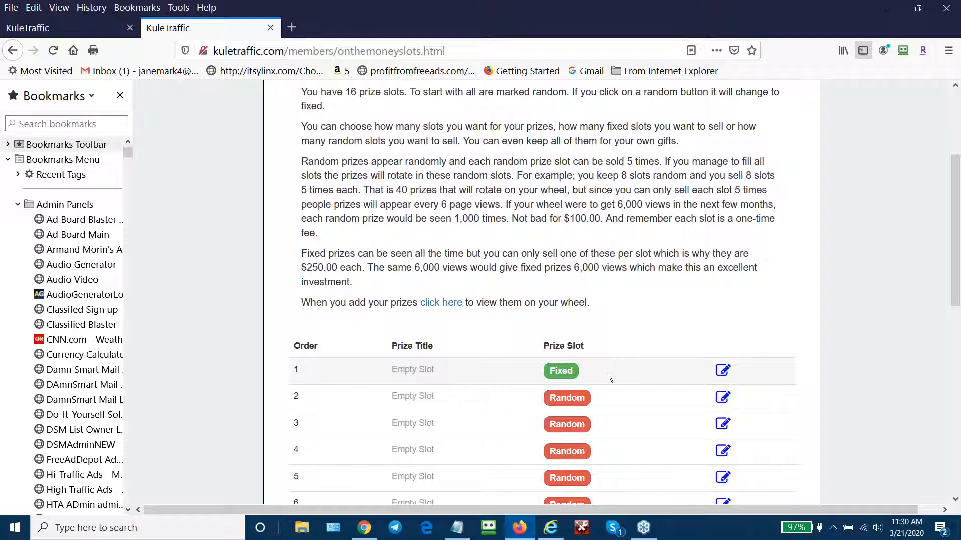
left_click(723, 372)
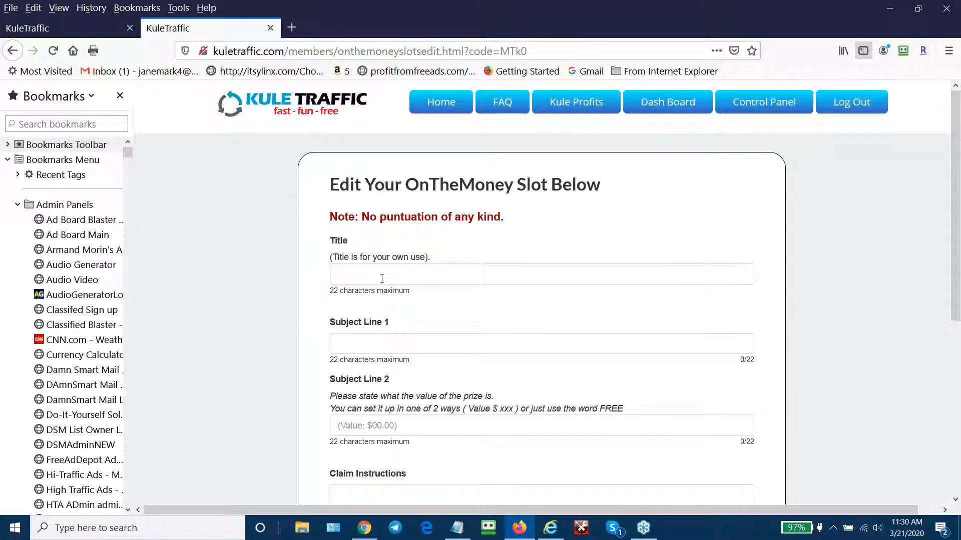
- Enter title 'NET4u' and subject lines 'NET4U Free Traffic' and '( Value $180.00)' for slot 1
left_click(385, 273)
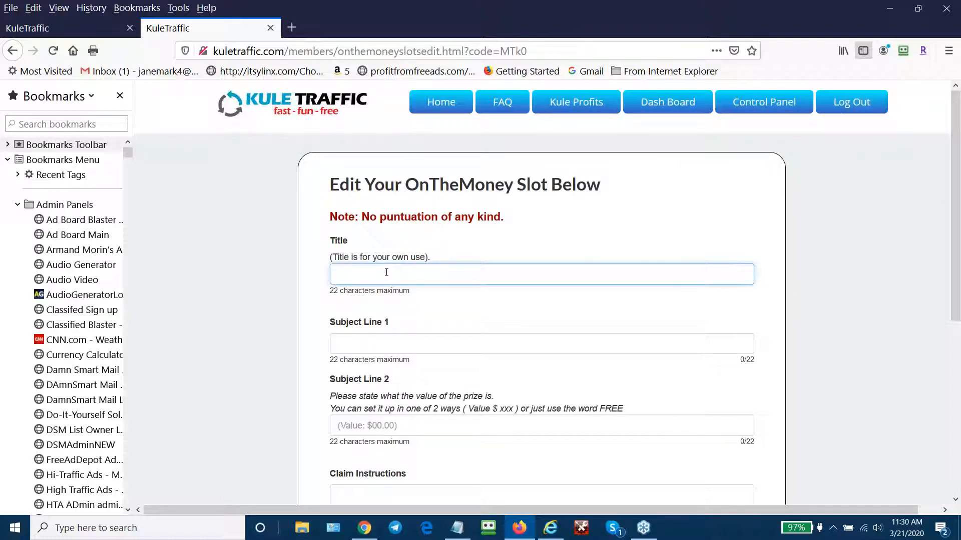
type("NET")
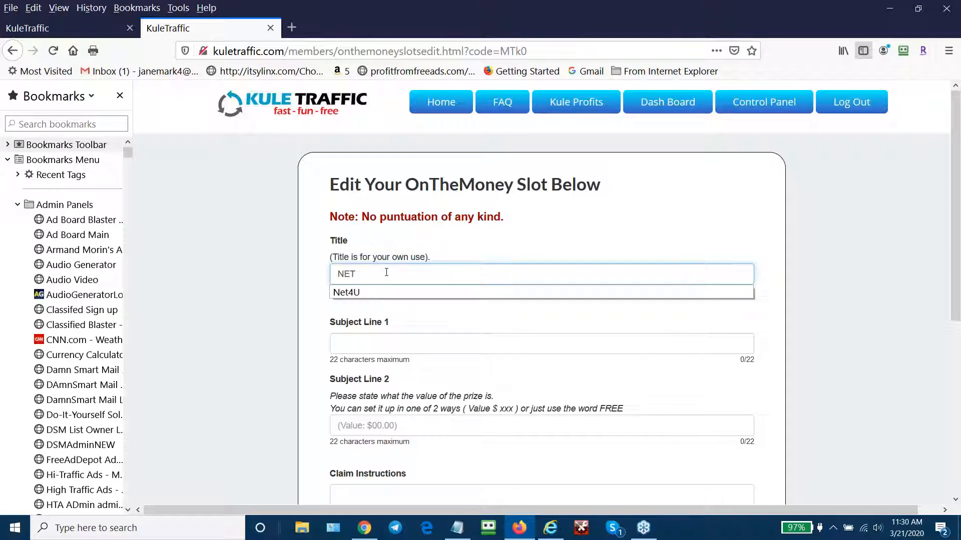
type("4u")
left_click(316, 302)
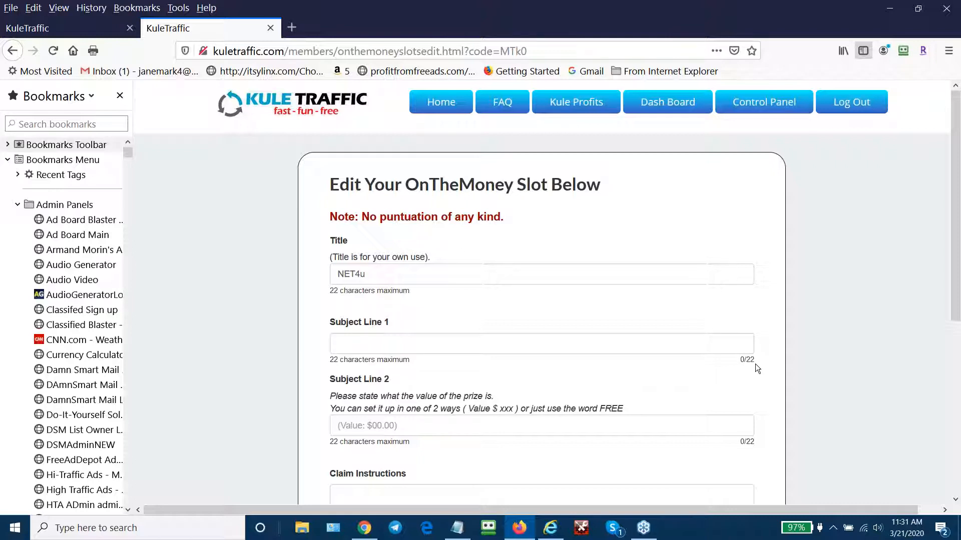
left_click(362, 337)
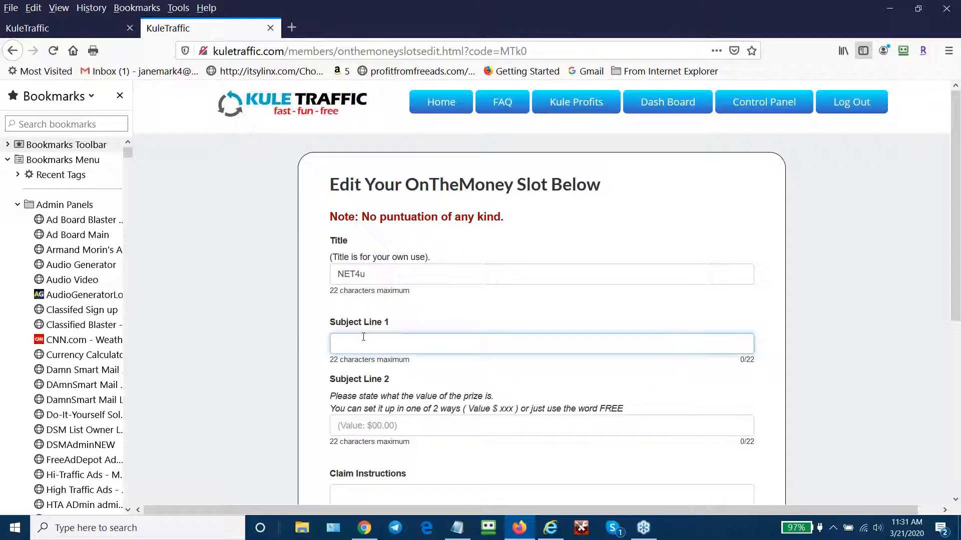
type("NET4U Free Traffic")
scroll(428, 395, "down", 1)
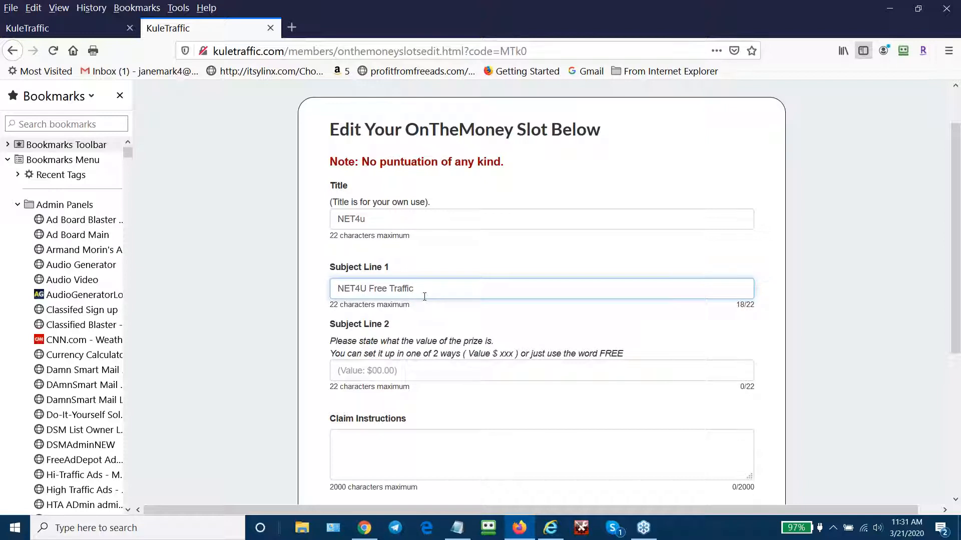
left_click(353, 370)
type("( ")
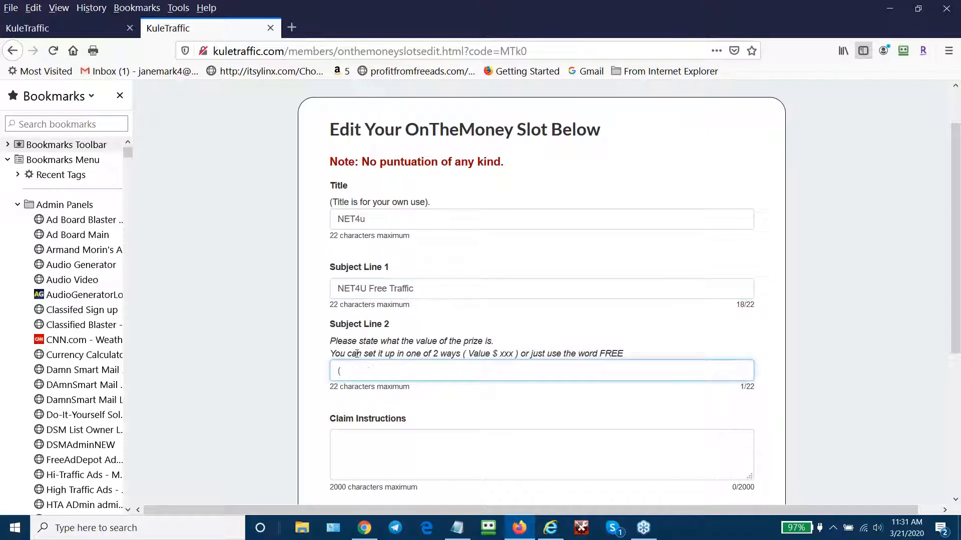
type("Value $180.00)")
scroll(935, 398, "down", 2)
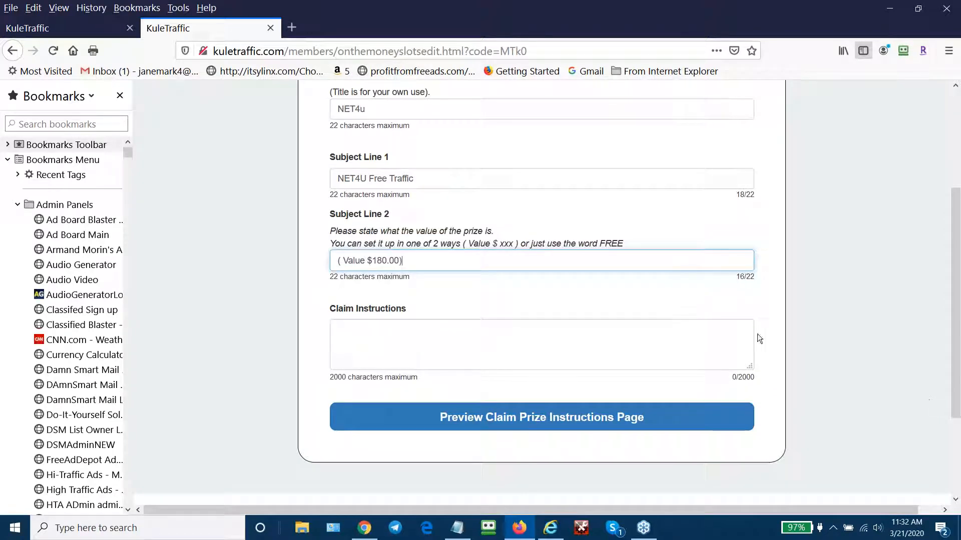
- Begin the claim instructions asking winners to email the owner's address with 'NET4U prize' in the subject
left_click(353, 323)
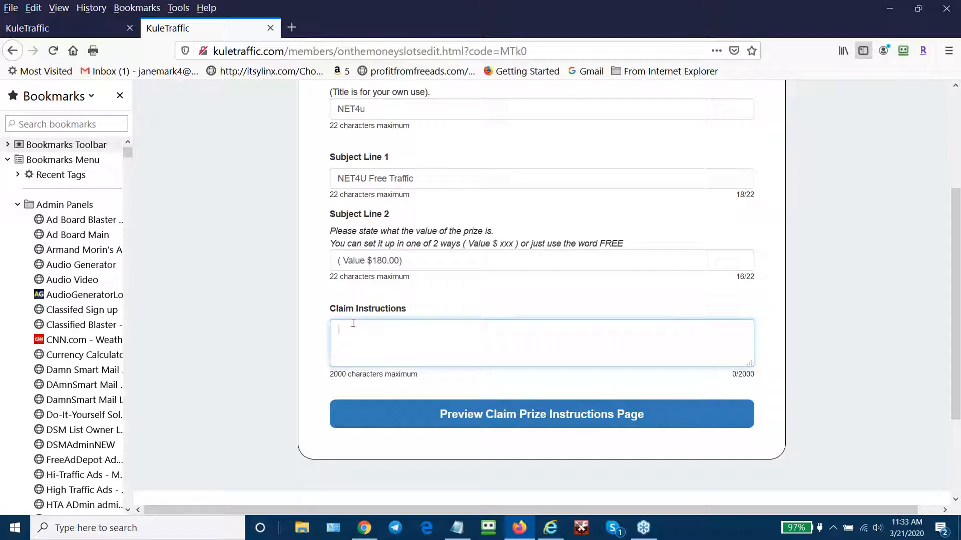
type("To collect your pri")
key("BackSpace")
key("BackSpace")
type("Netu4")
type("prize please email me at")
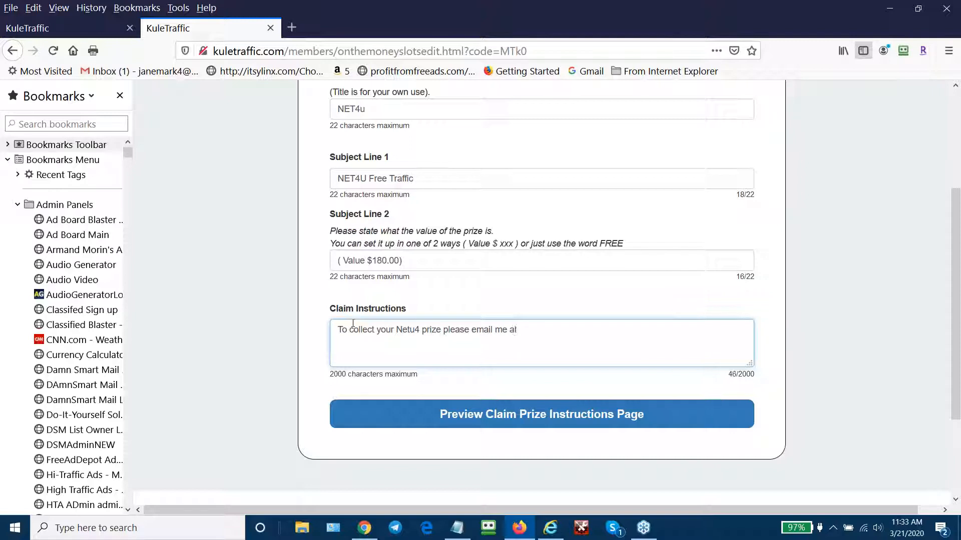
type("4U ")
type("pri")
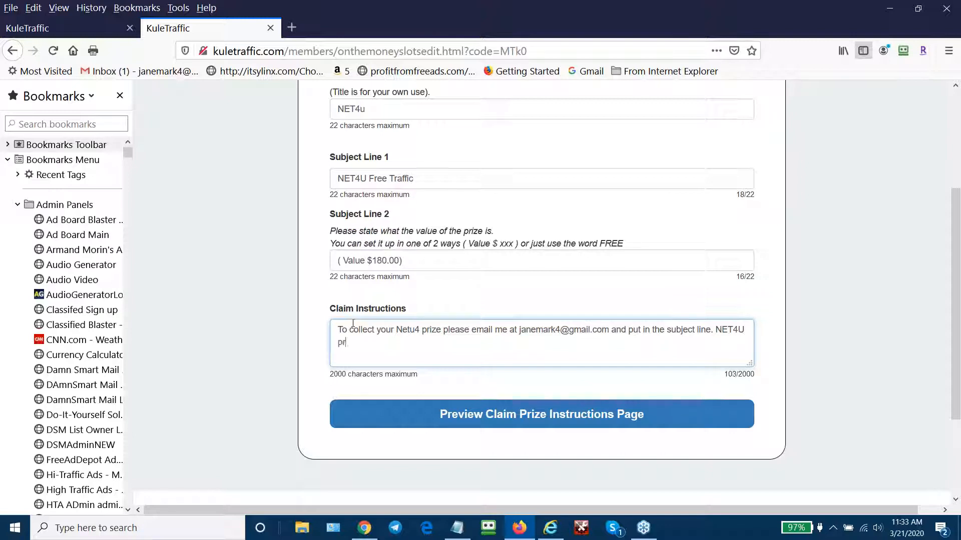
type("ze.")
- Finish the instructions promising a free sign up link and an upgraded Net4U account
key("BackSpace")
key("BackSpace")
type("and I will send you a fre")
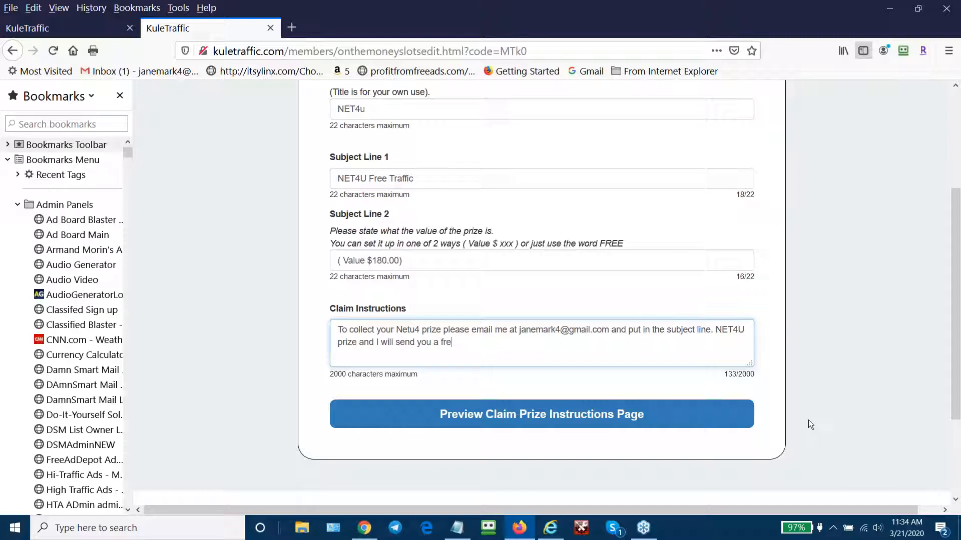
type("e sign up link and upg")
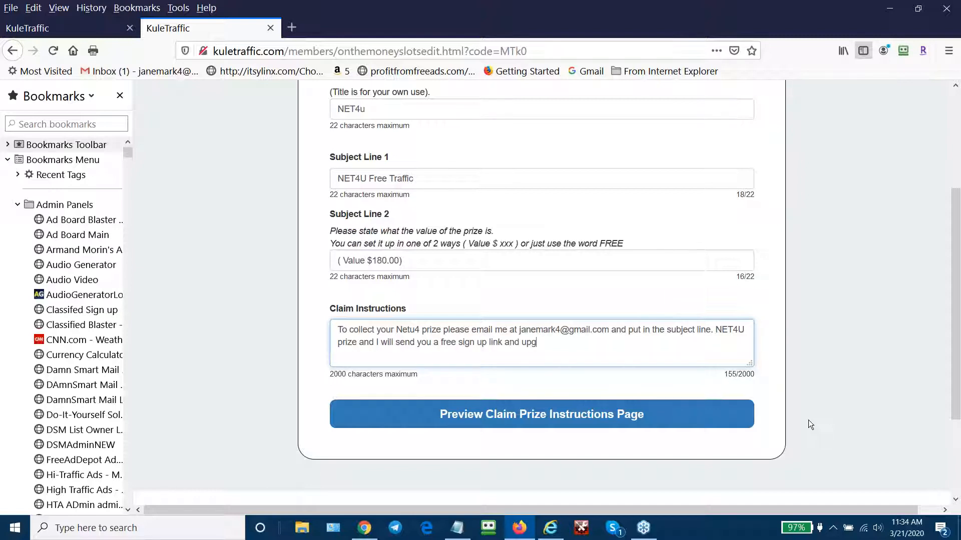
type("rade your NTE")
key("BackSpace")
key("BackSpace")
type("et")
type("$")
key("BackSpace")
type("4U account.")
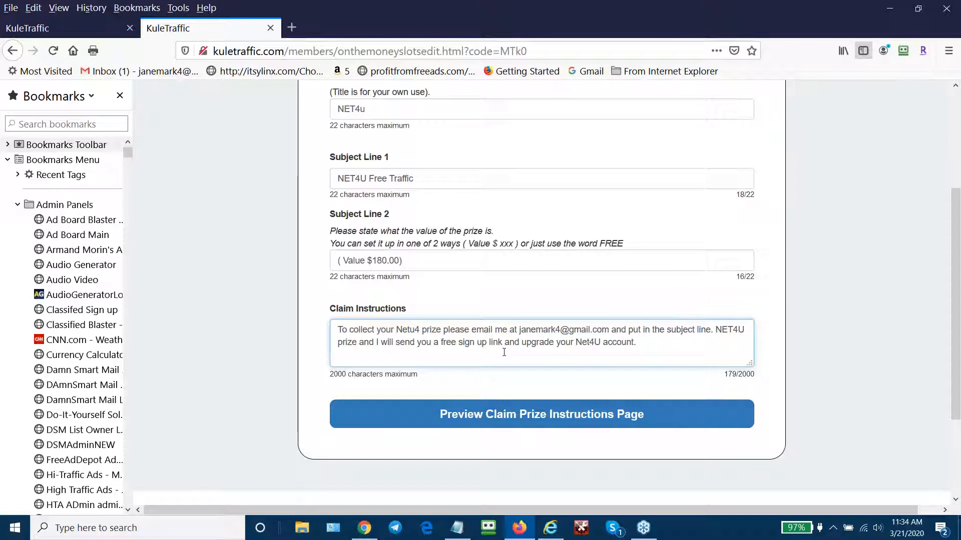
- Preview the claim prize instructions page, then save the NET4U prize slot
left_click(508, 416)
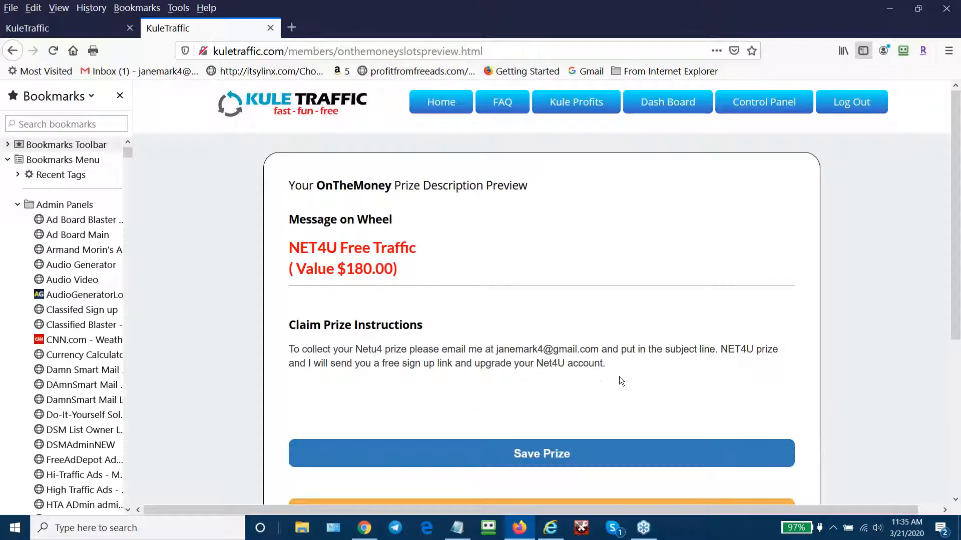
left_click(522, 455)
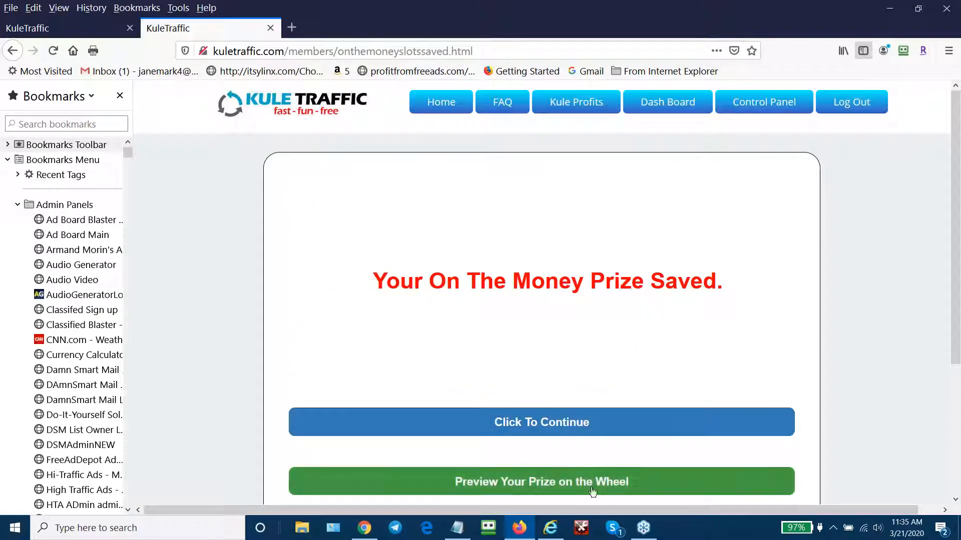
- View the new NET4U Free Traffic (Value $180.00) slot on the public wheel page
left_click(546, 483)
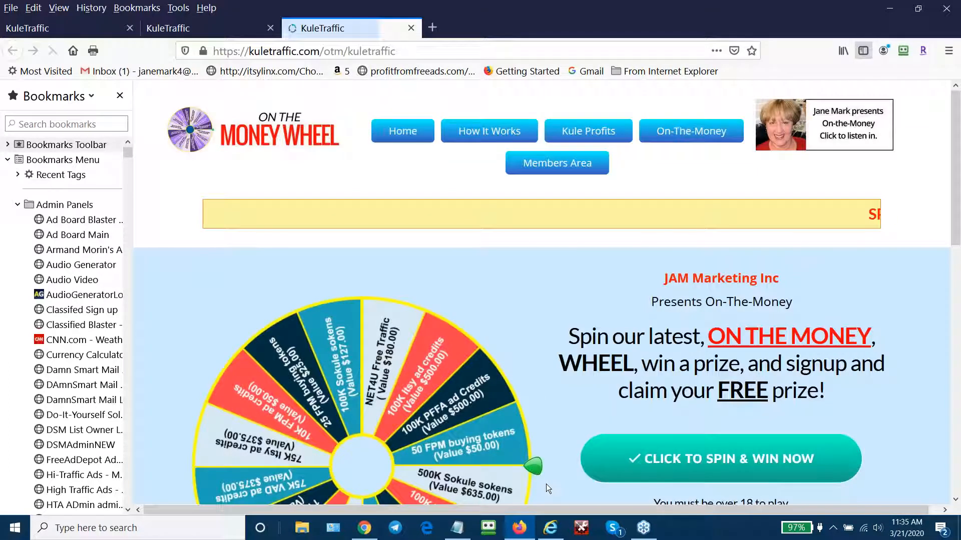
scroll(840, 450, "down", 3)
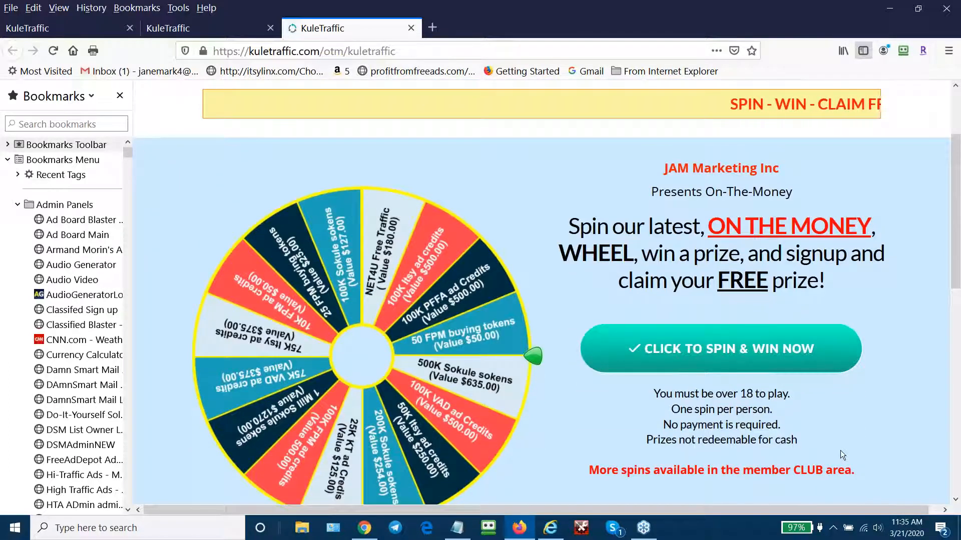
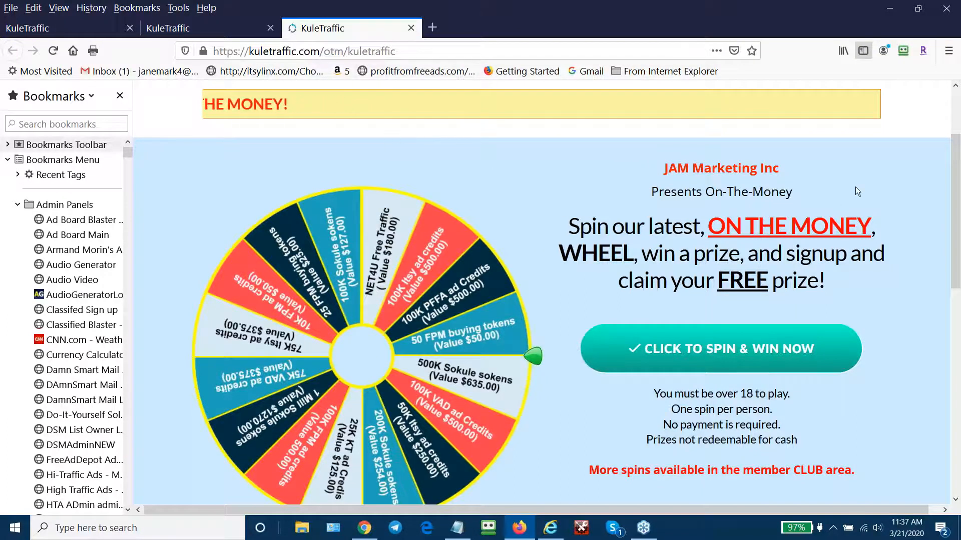
- Close the still-loading extra wheel tab to get back to the On The Money Prize Saved page
scroll(827, 156, "up", 3)
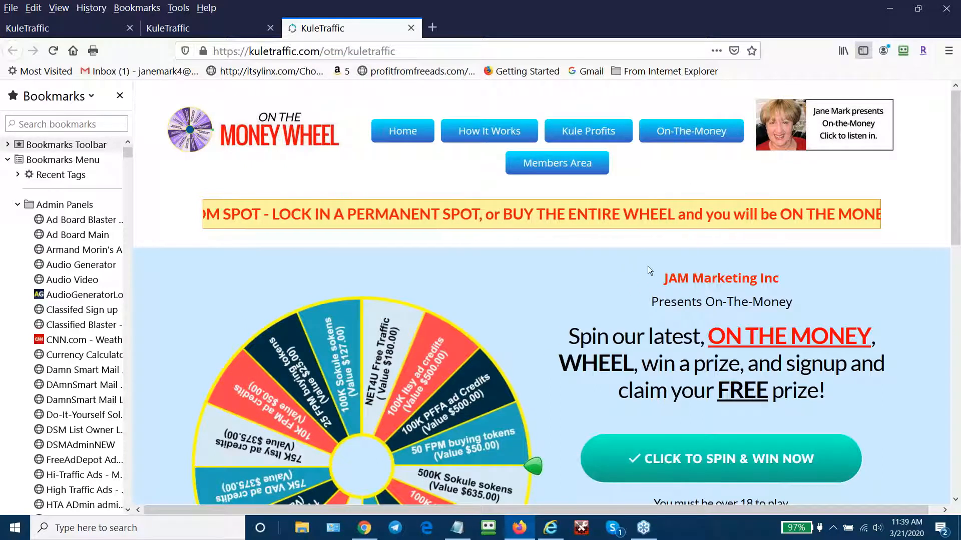
scroll(605, 242, "down", 1)
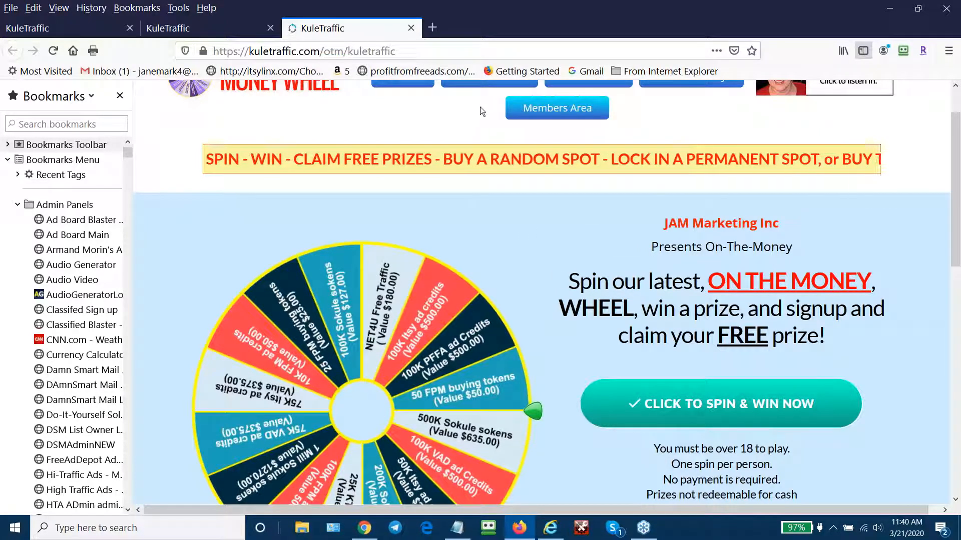
scroll(477, 109, "up", 2)
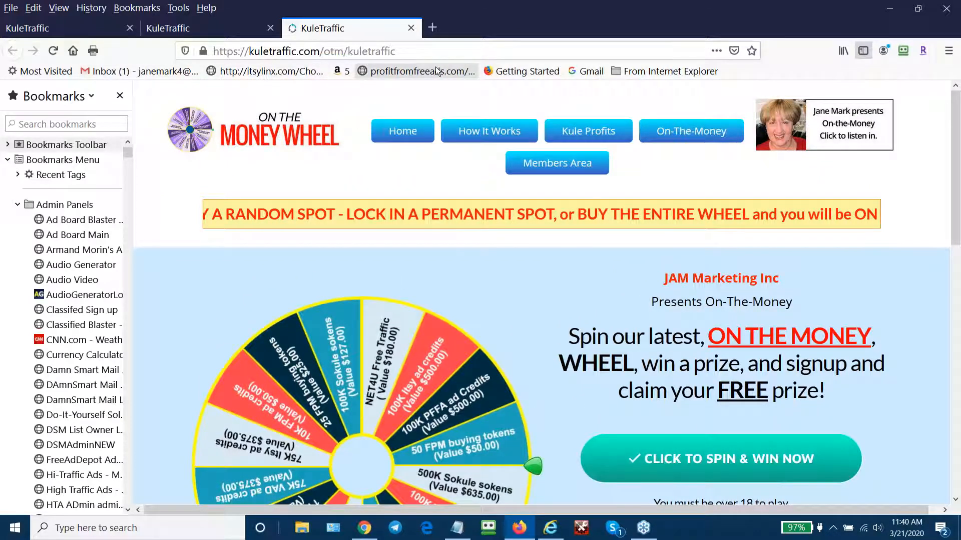
left_click(410, 28)
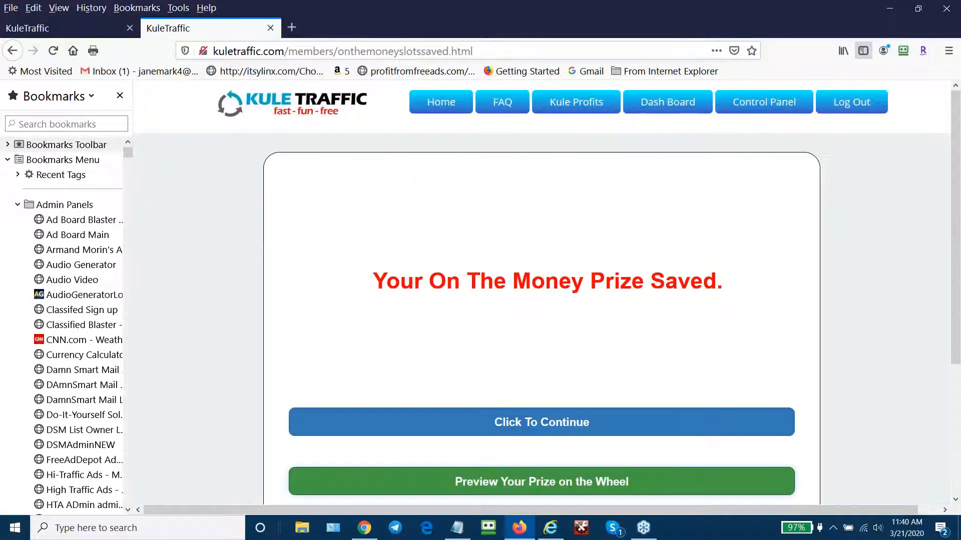
- Copy the webinar2 link from the Notepad follow-along notes
left_click(452, 534)
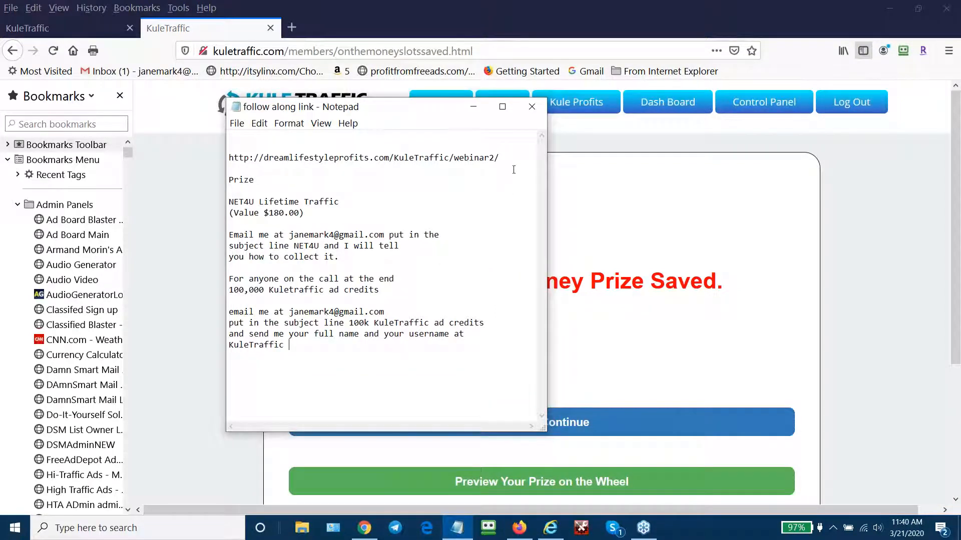
left_click_drag(501, 158, 229, 158)
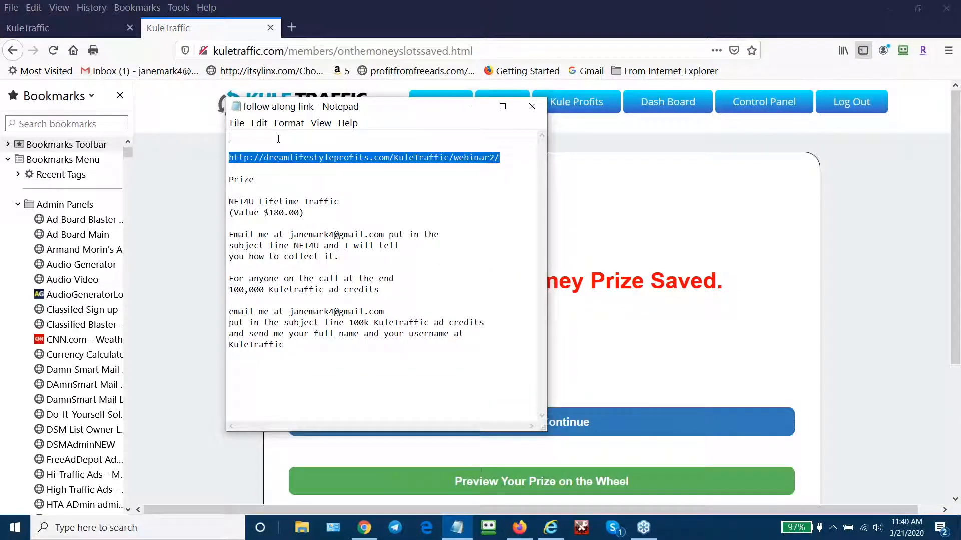
right_click(299, 161)
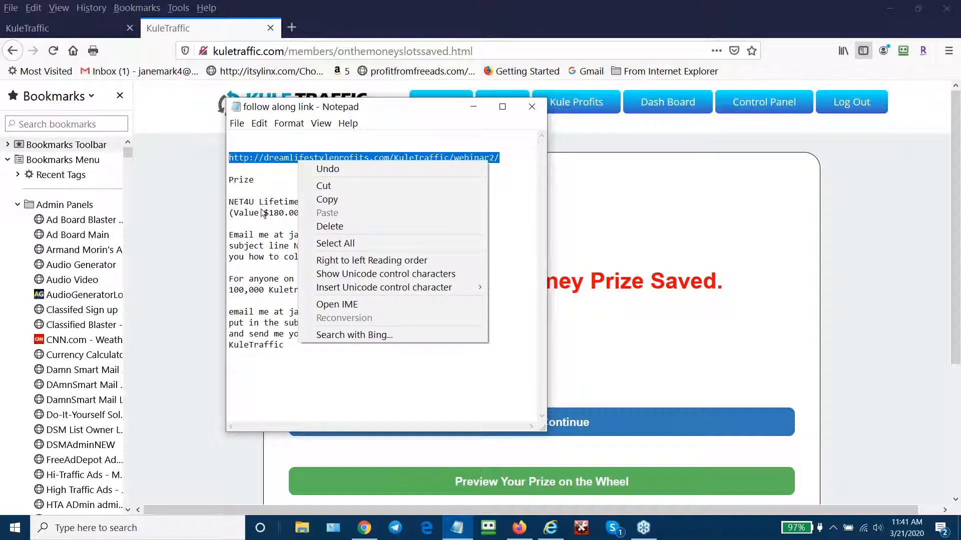
left_click(340, 200)
- Load the copied webinar2 link in a new Firefox tab
left_click(472, 106)
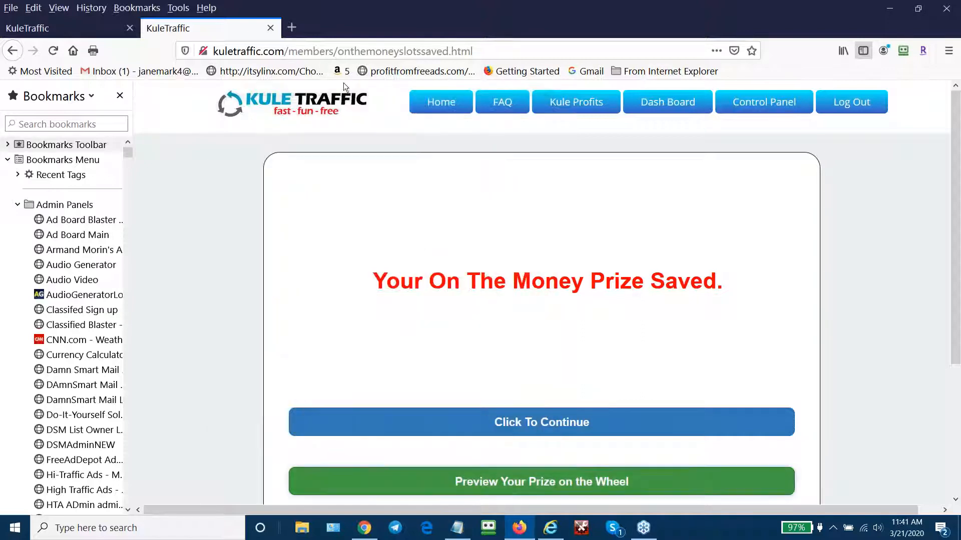
left_click(297, 27)
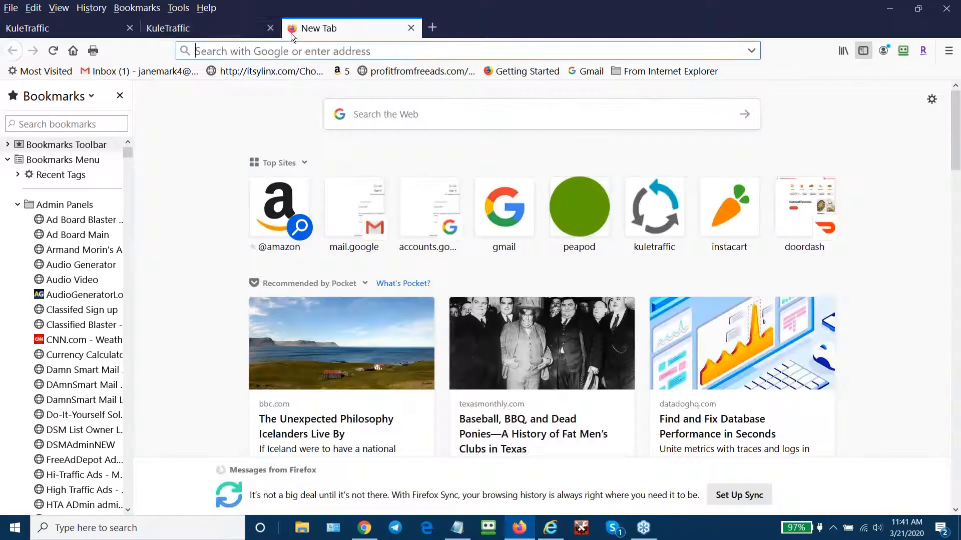
right_click(276, 49)
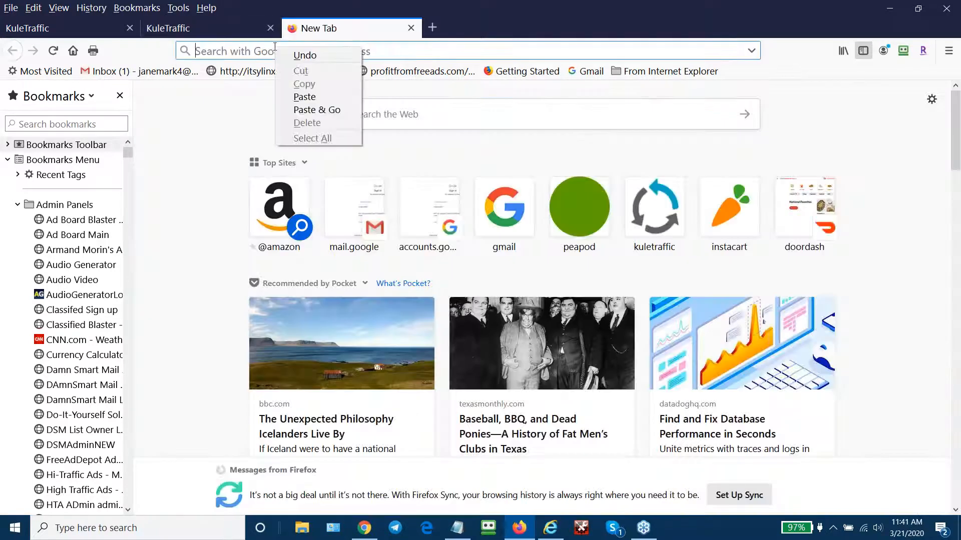
left_click(313, 98)
key("Return")
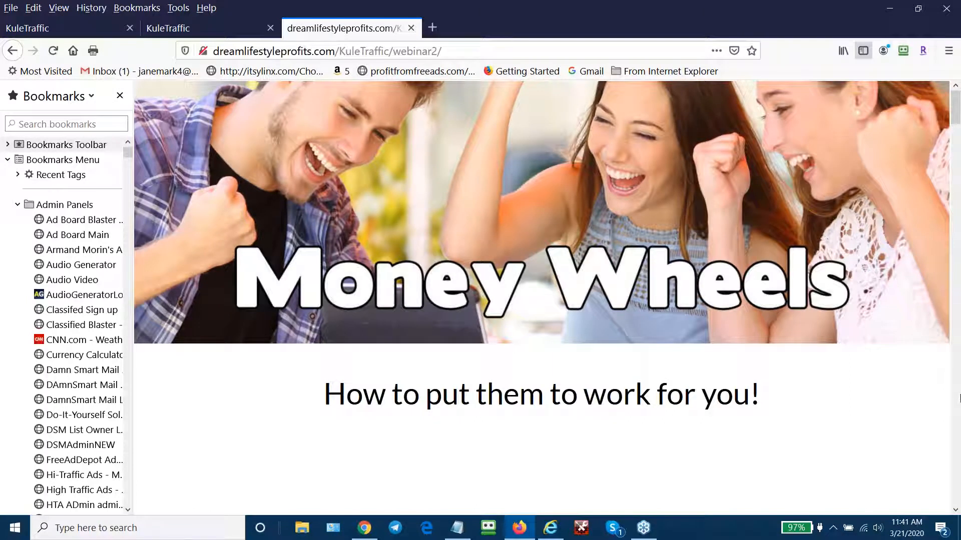
- Scroll to the Webinar Exclusive offer: Wheel 2 free with a platinum upgrade, saving $200.00
scroll(959, 399, "down", 5)
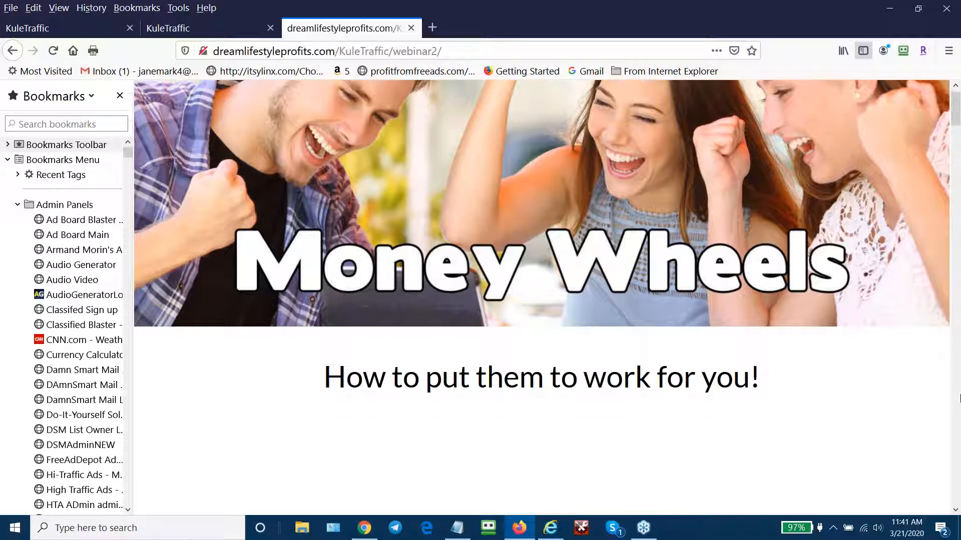
scroll(959, 399, "down", 3)
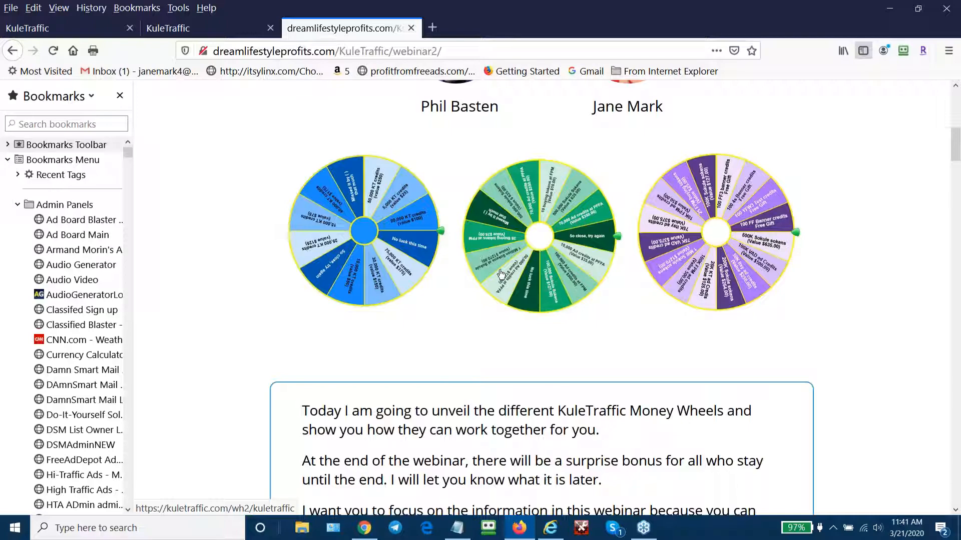
scroll(959, 365, "down", 10)
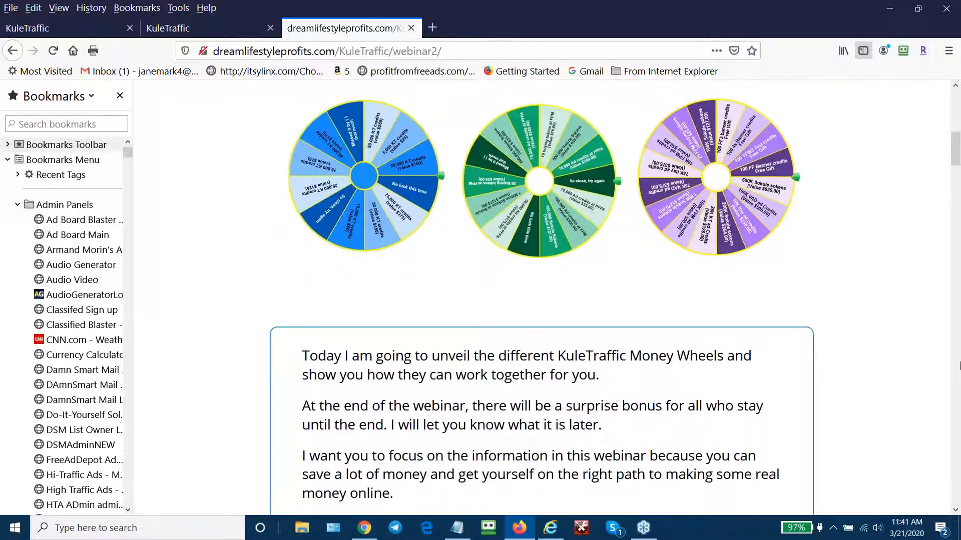
scroll(959, 366, "down", 10)
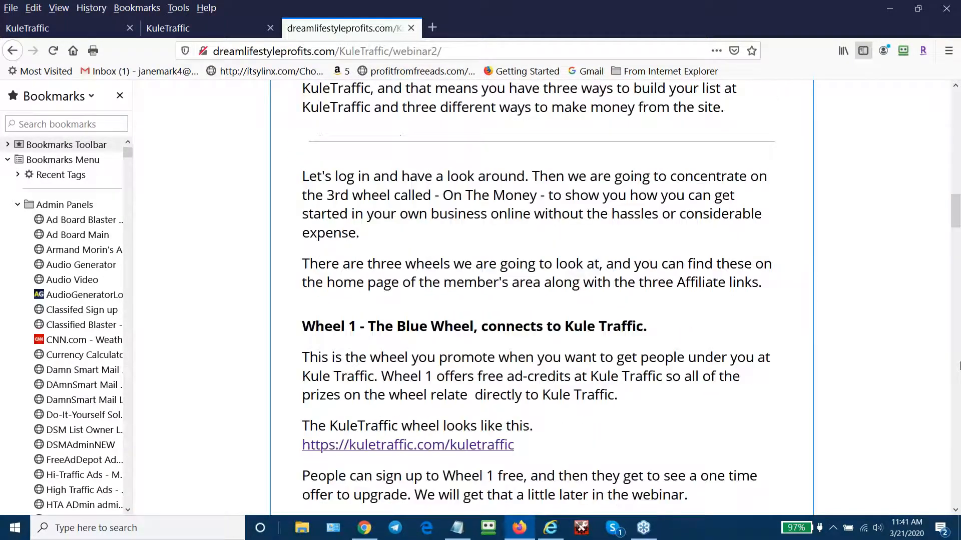
scroll(959, 365, "down", 10)
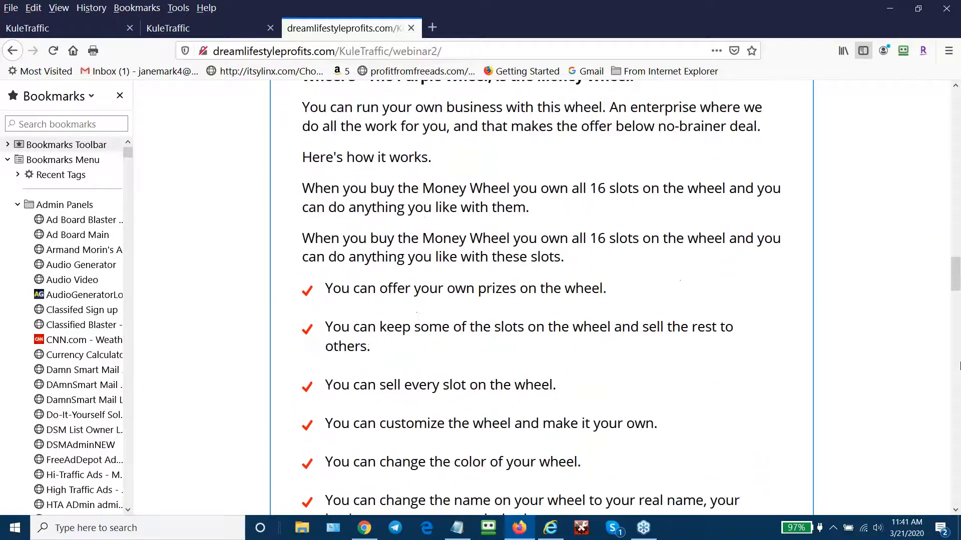
scroll(959, 365, "down", 8)
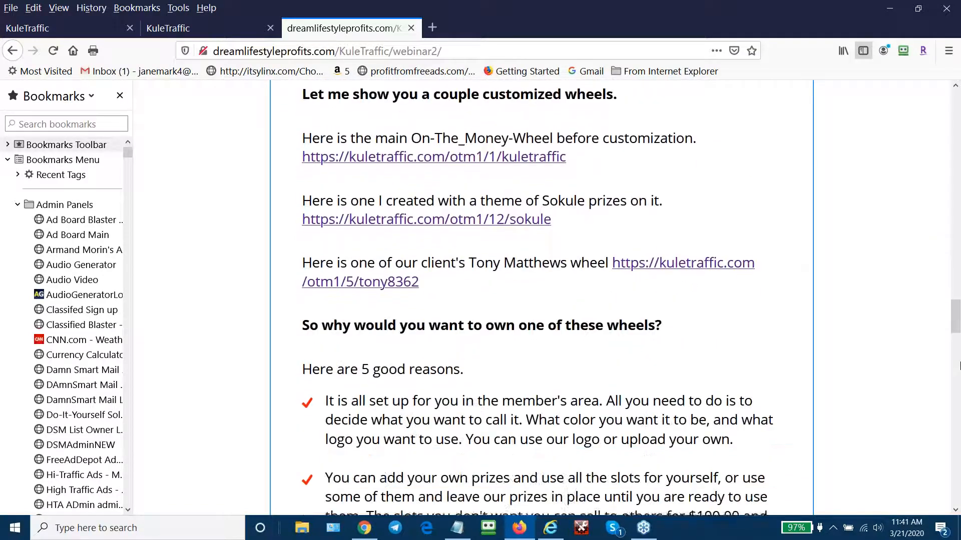
scroll(959, 365, "down", 10)
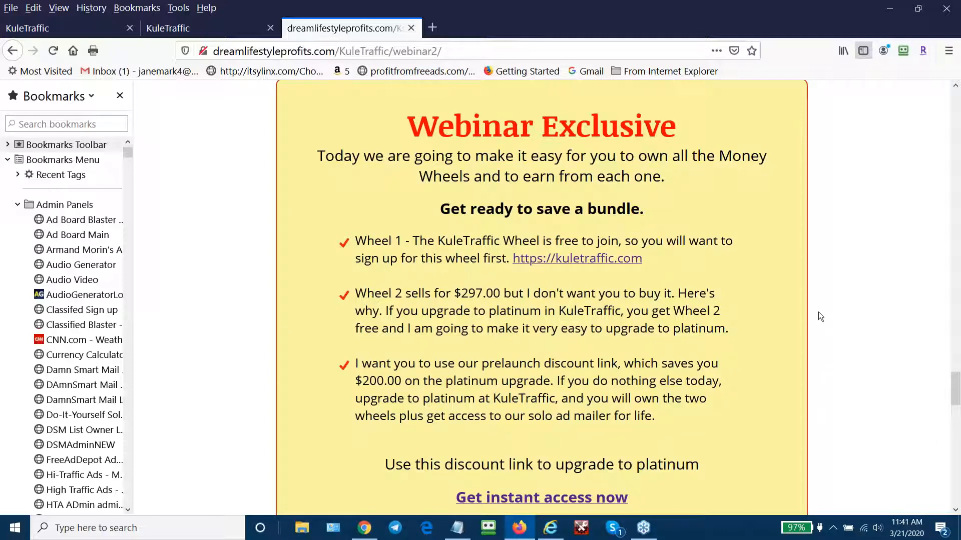
scroll(818, 311, "up", 7)
scroll(830, 138, "up", 20)
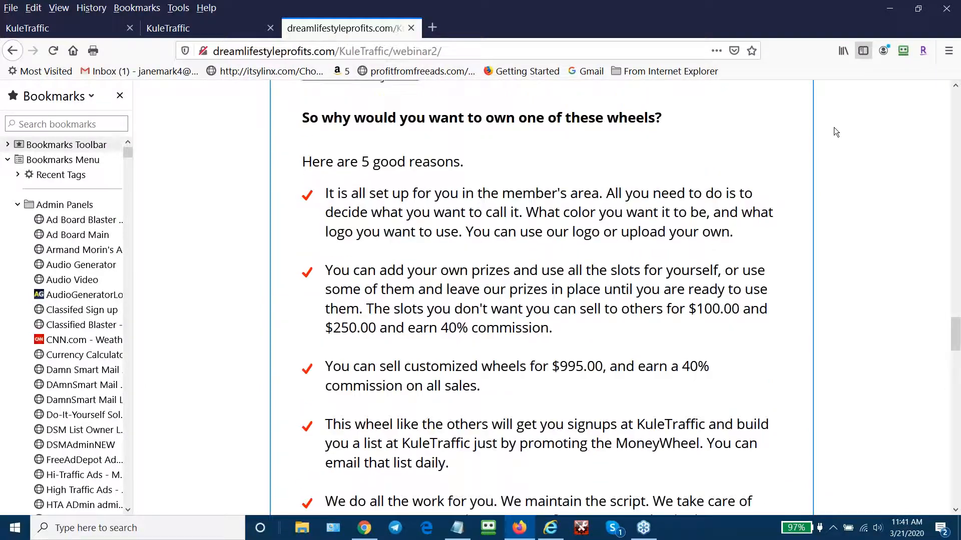
scroll(838, 115, "up", 15)
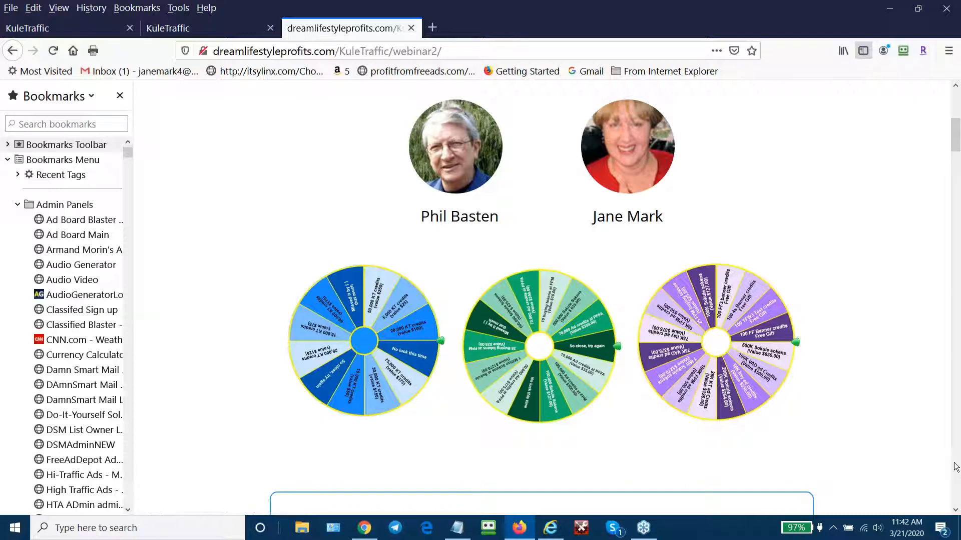
scroll(956, 465, "down", 2)
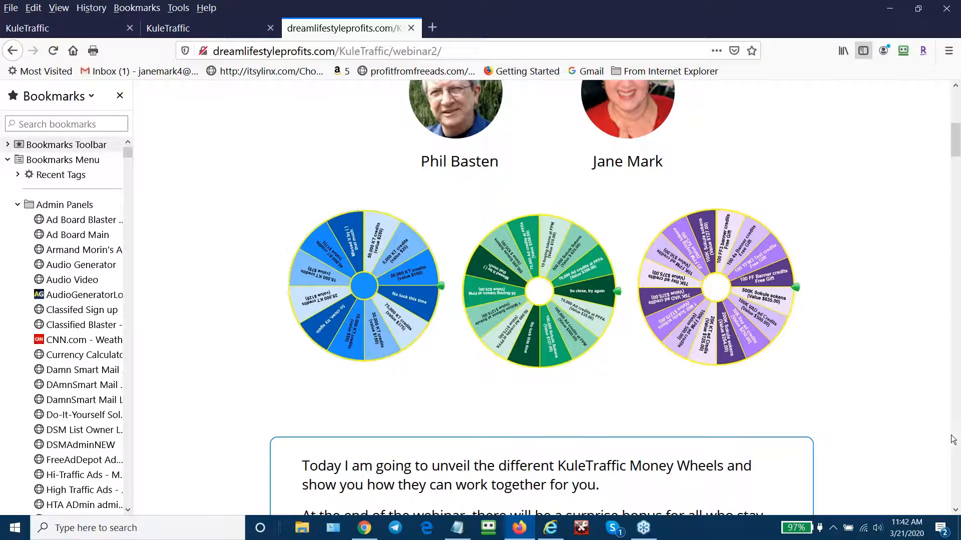
scroll(952, 439, "down", 6)
scroll(953, 439, "down", 20)
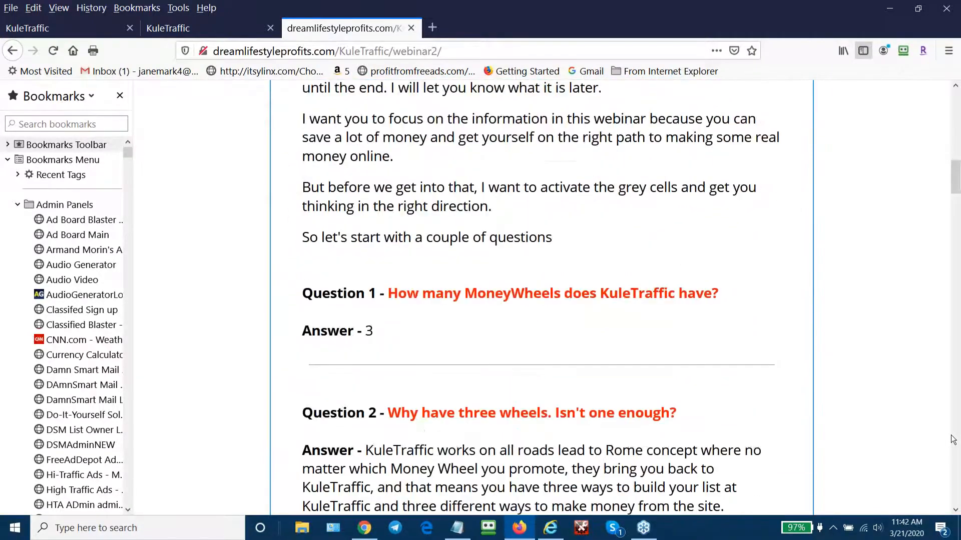
scroll(952, 439, "down", 20)
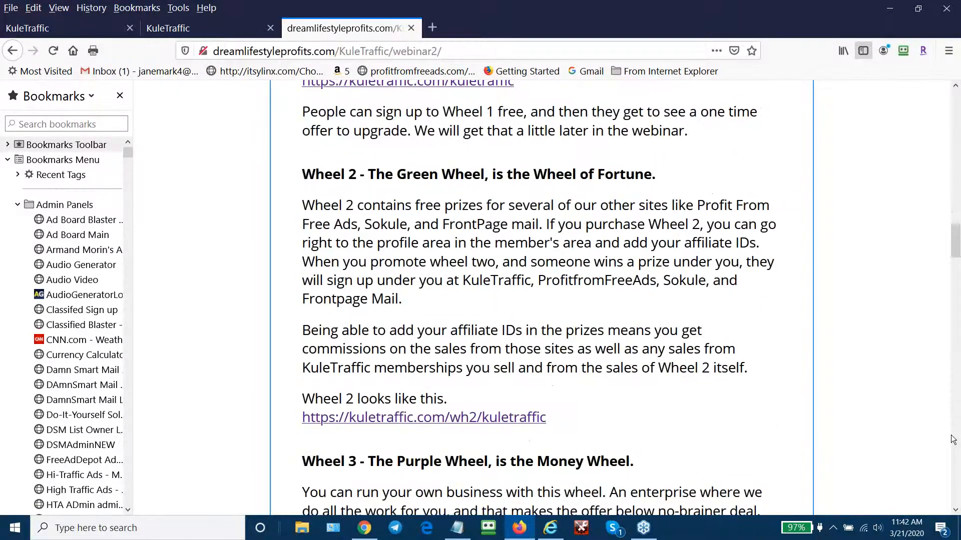
scroll(953, 439, "down", 17)
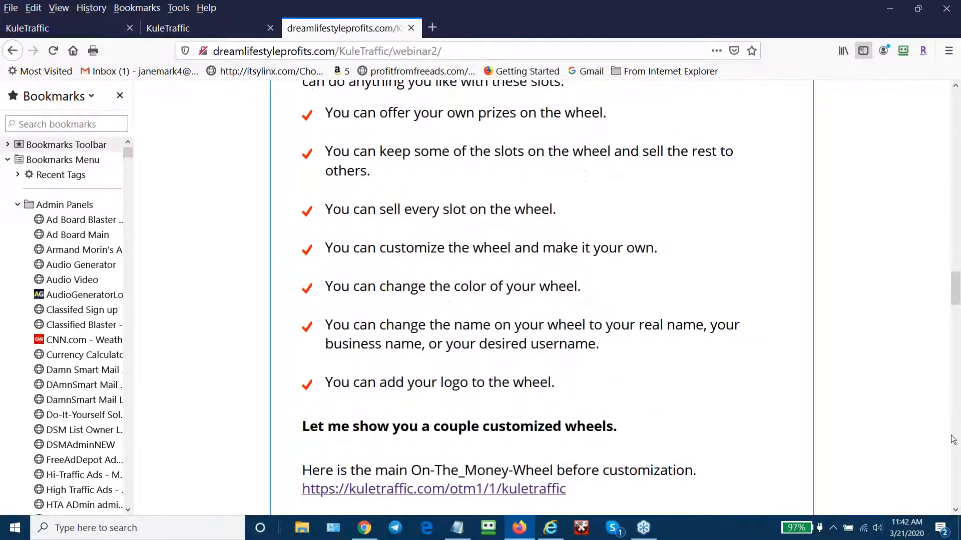
scroll(952, 439, "down", 13)
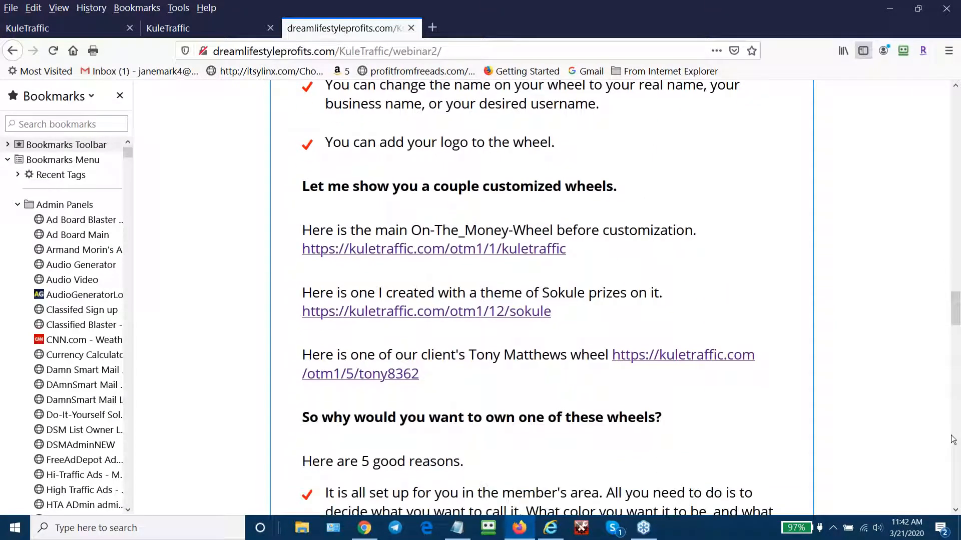
scroll(953, 439, "down", 3)
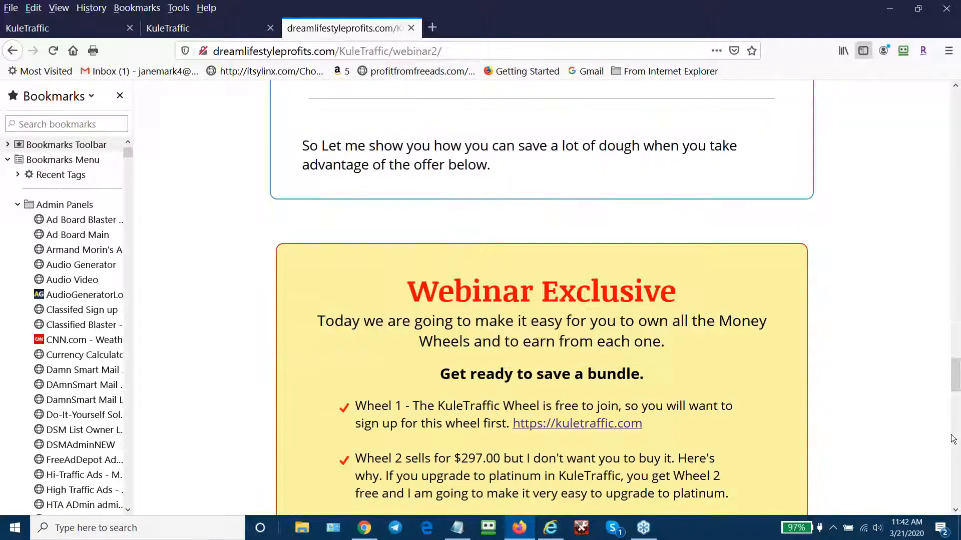
scroll(953, 439, "down", 3)
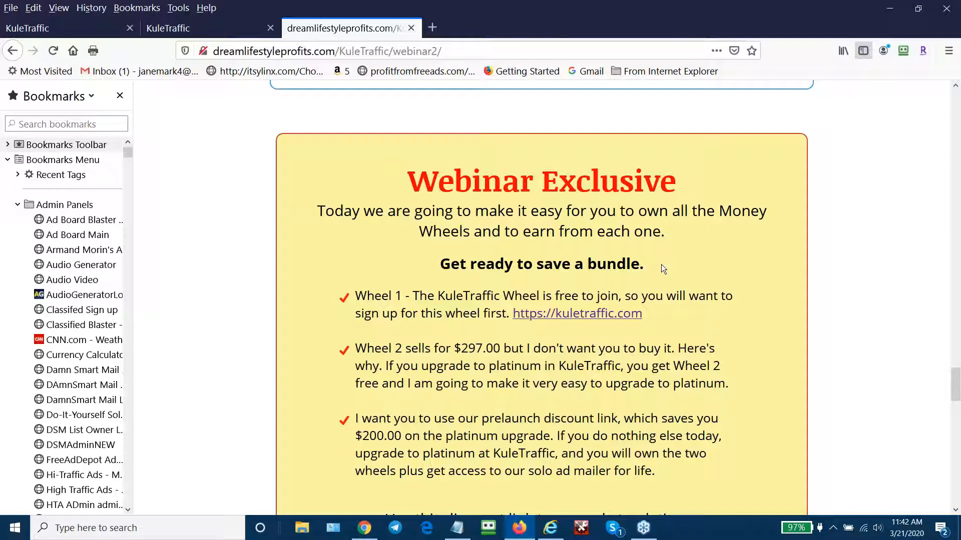
scroll(825, 334, "down", 3)
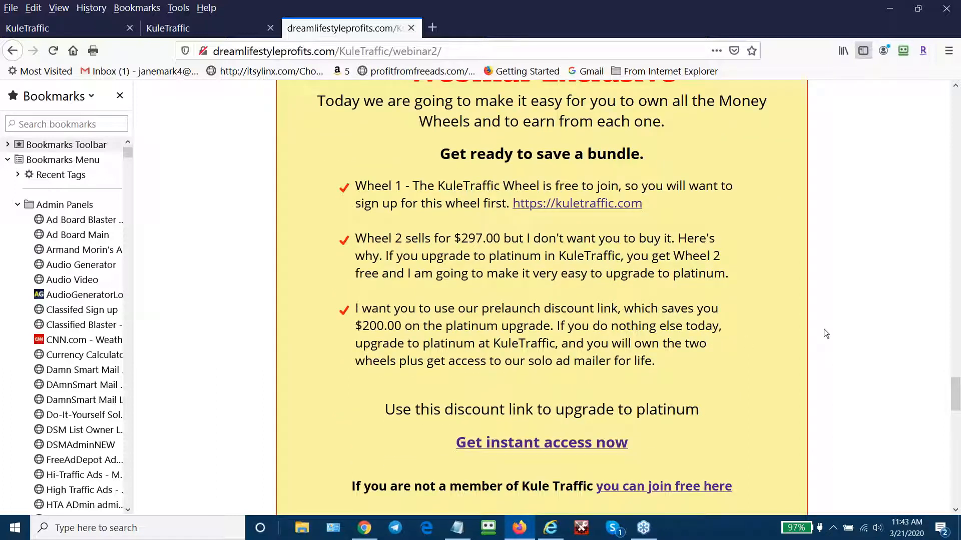
scroll(826, 333, "up", 2)
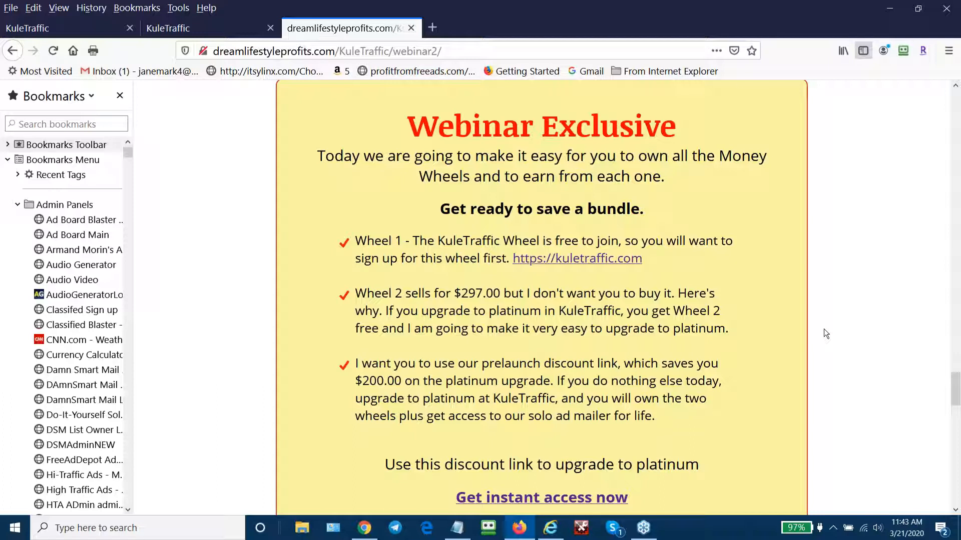
scroll(859, 322, "down", 1)
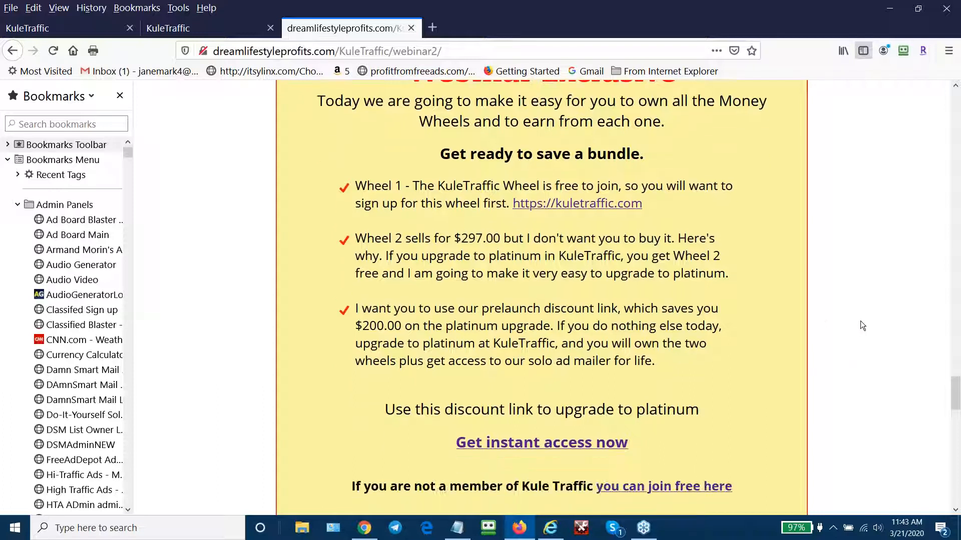
scroll(860, 324, "down", 1)
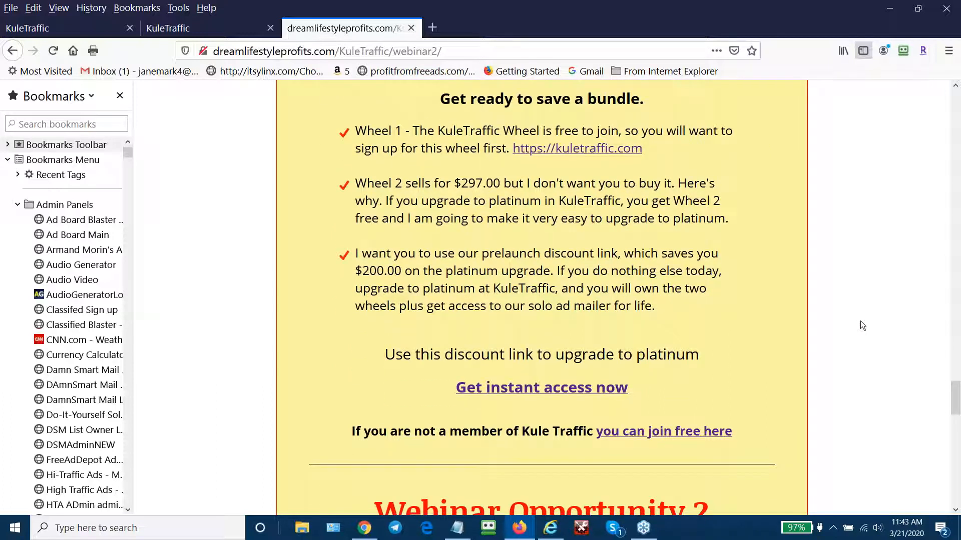
scroll(860, 322, "up", 3)
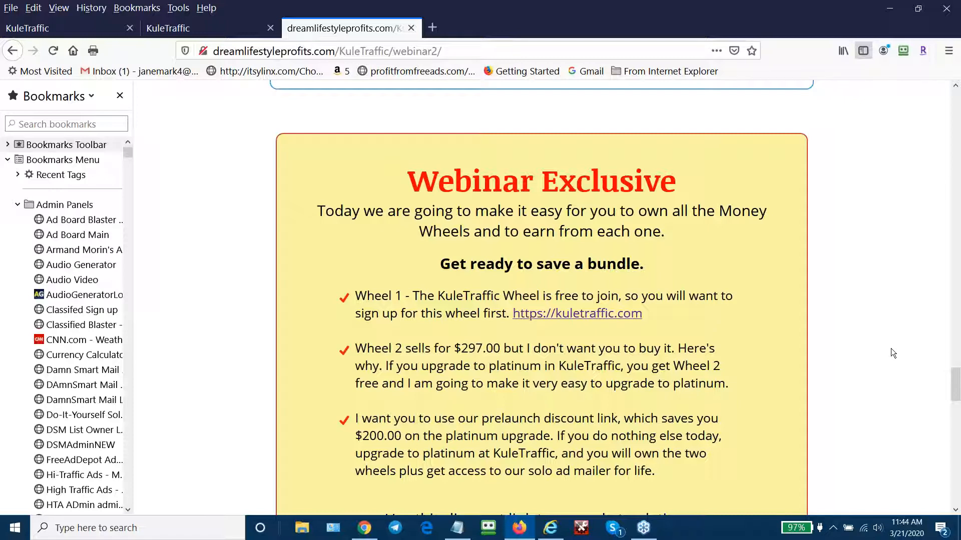
- Follow the 'Get instant access now' discount link to the Kule Traffic Platinum Club prelaunch page
scroll(890, 348, "down", 2)
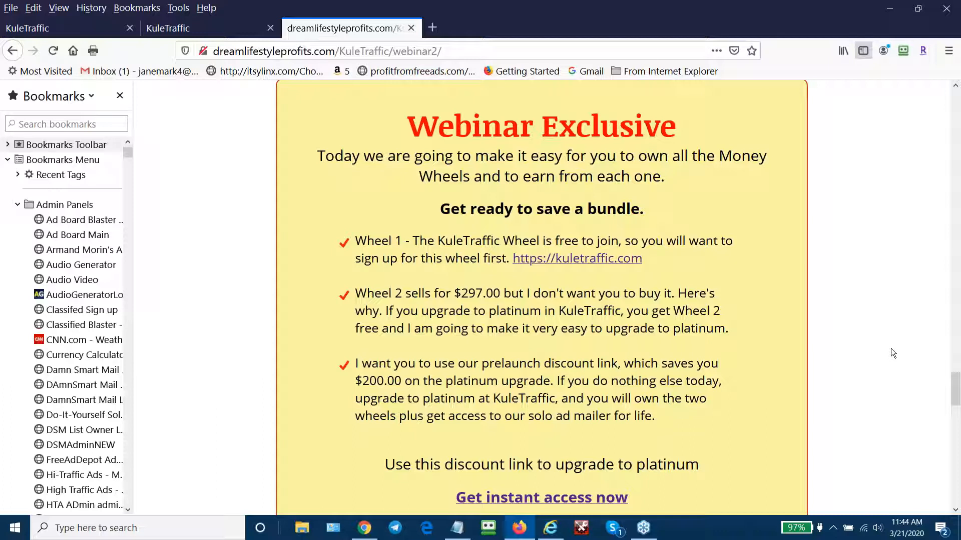
scroll(891, 348, "down", 3)
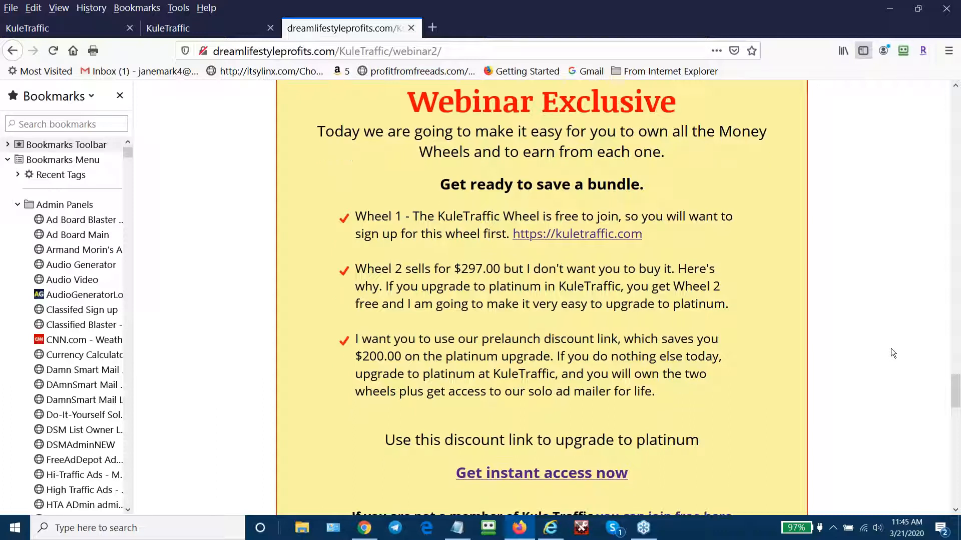
scroll(890, 348, "up", 4)
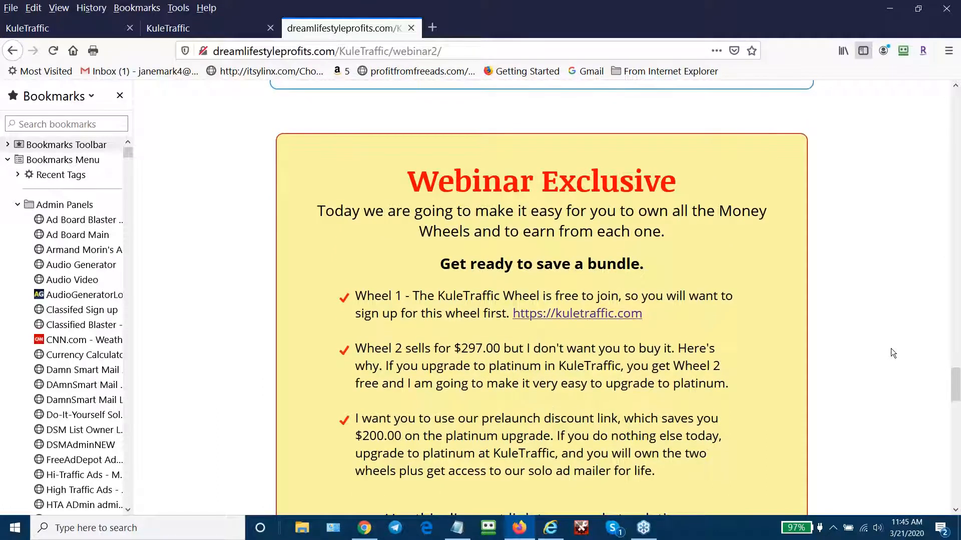
scroll(891, 349, "down", 2)
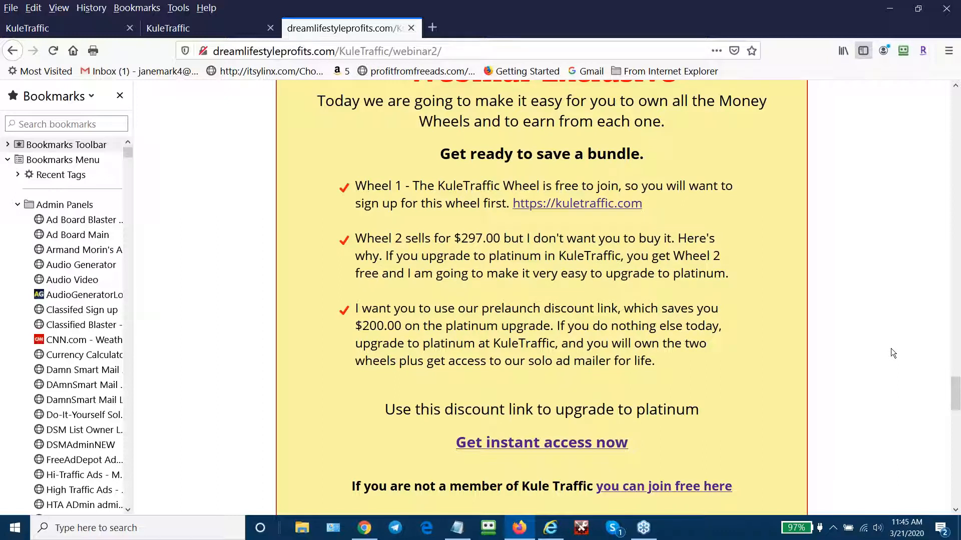
scroll(890, 343, "down", 2)
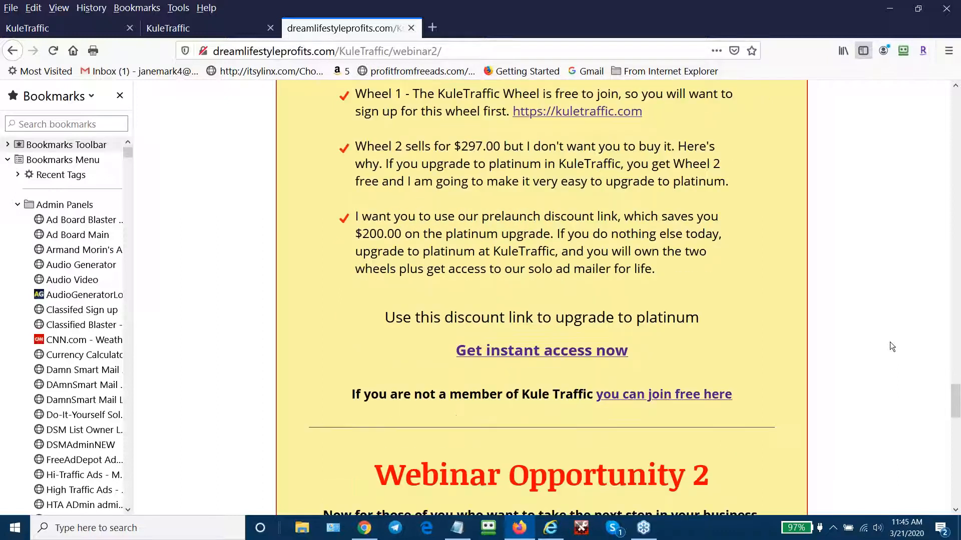
scroll(889, 341, "up", 2)
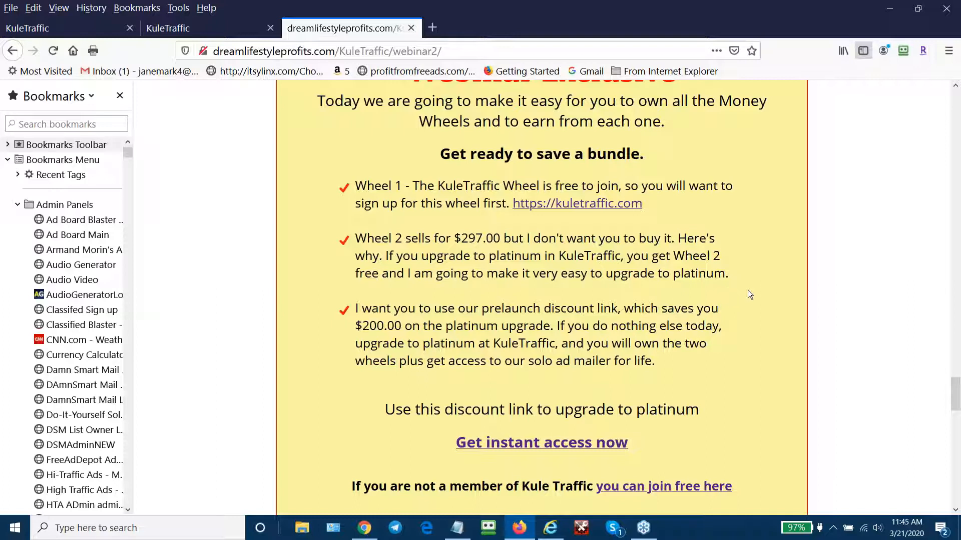
scroll(748, 290, "down", 3)
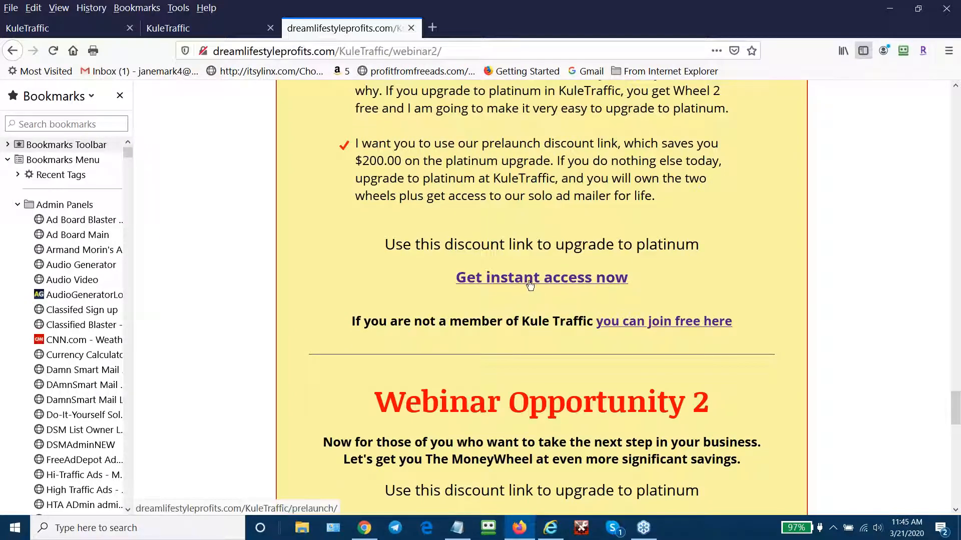
left_click(530, 284)
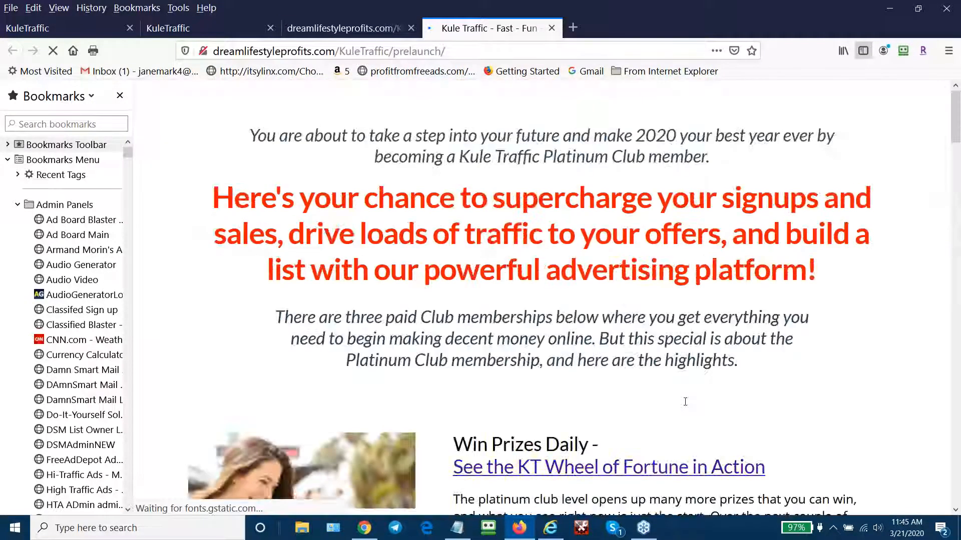
- Scroll to the club prices: Silver $97, Gold $297, Platinum $397 (down from $597)
scroll(958, 434, "down", 9)
scroll(958, 433, "down", 15)
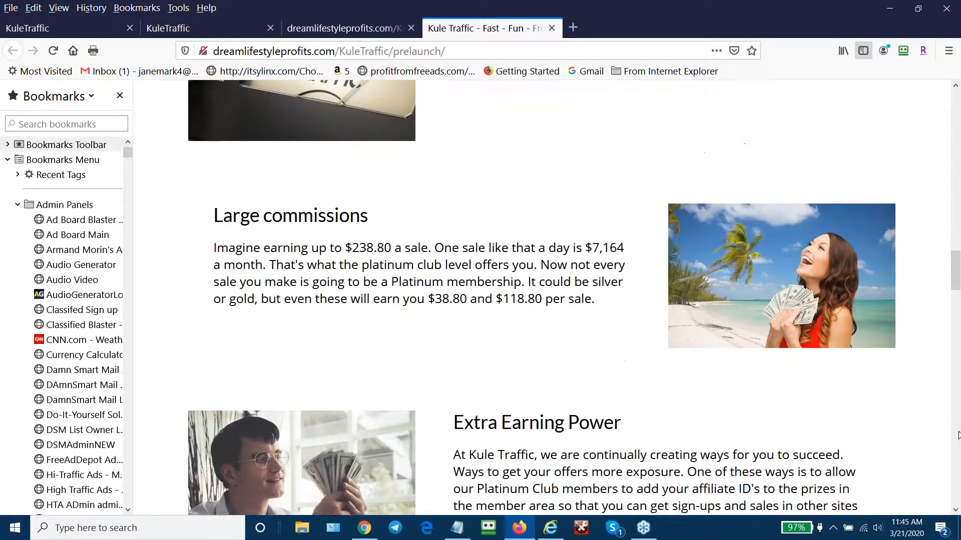
scroll(958, 433, "down", 12)
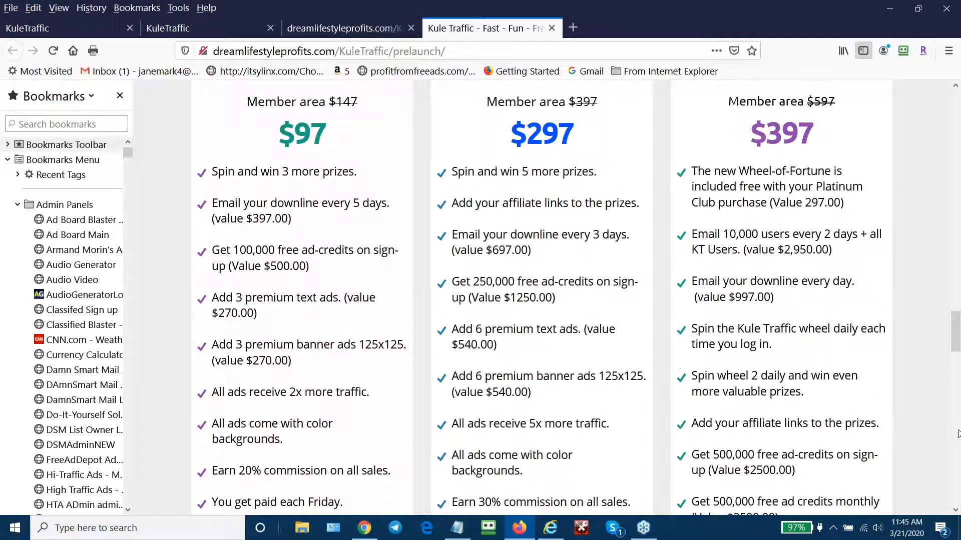
scroll(958, 433, "down", 4)
scroll(958, 433, "up", 6)
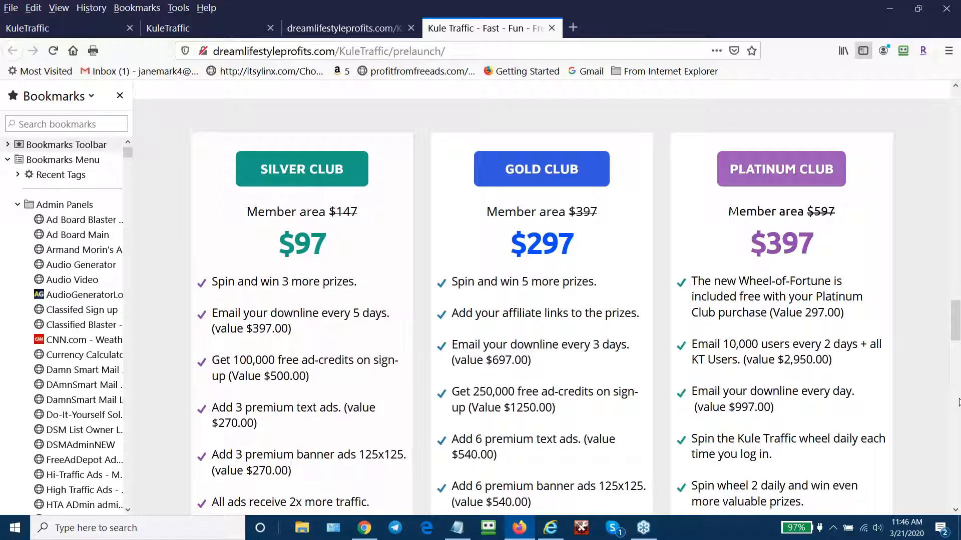
- Review the club bonuses and payment buttons down to Platinum's $28,744.00 total package value
scroll(958, 403, "down", 7)
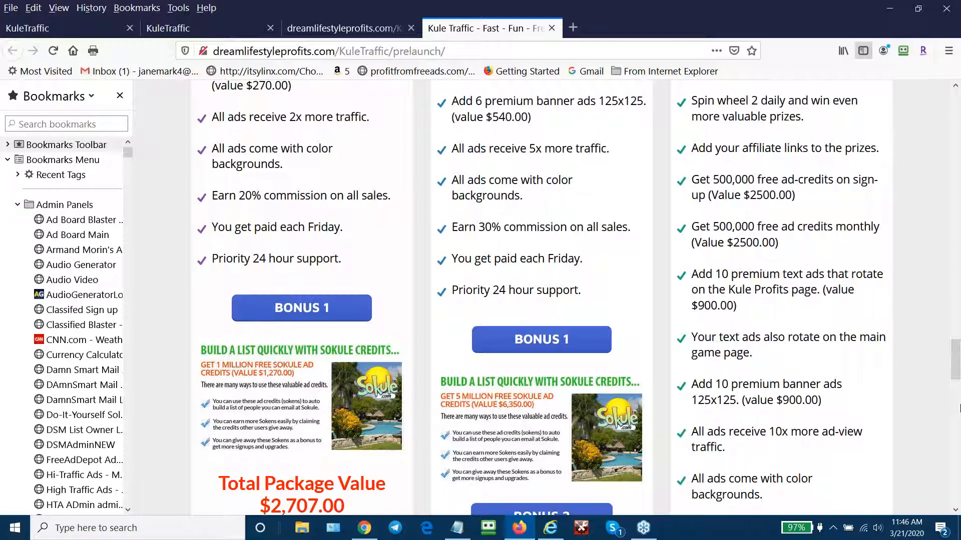
scroll(959, 407, "down", 6)
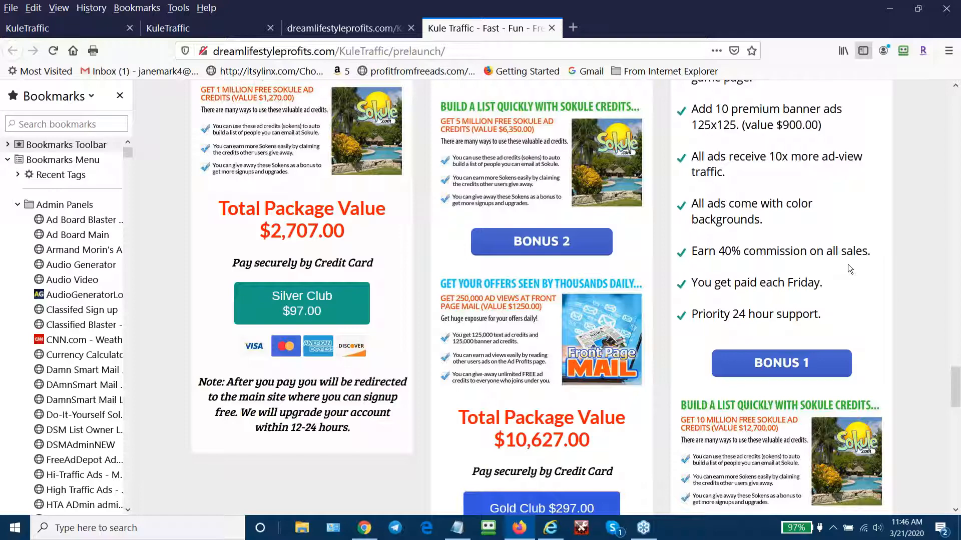
scroll(848, 264, "down", 4)
scroll(857, 162, "up", 6)
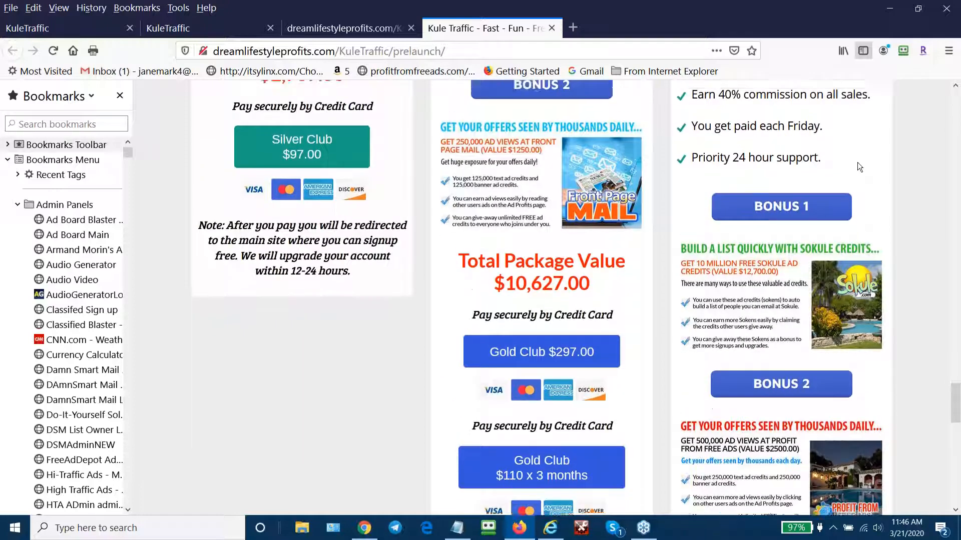
scroll(858, 158, "up", 12)
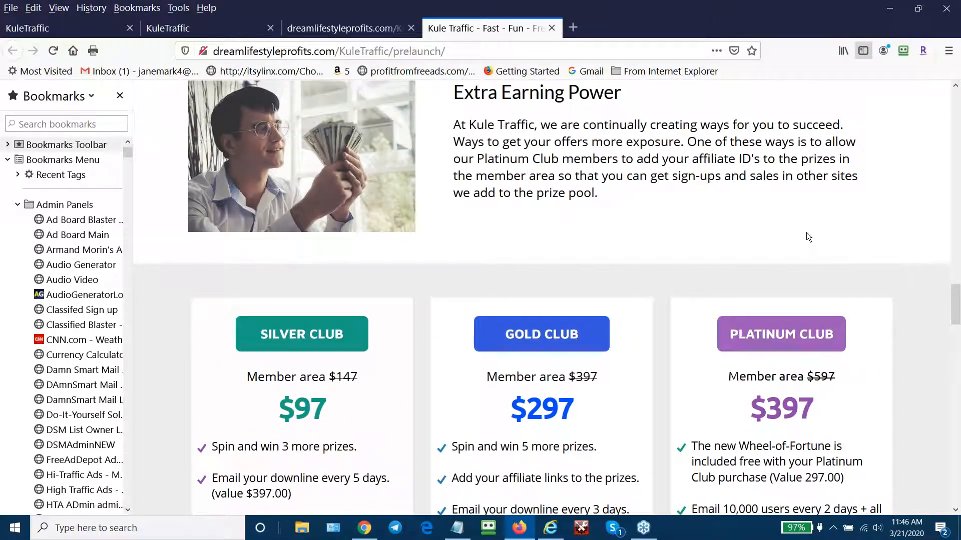
scroll(902, 292, "down", 2)
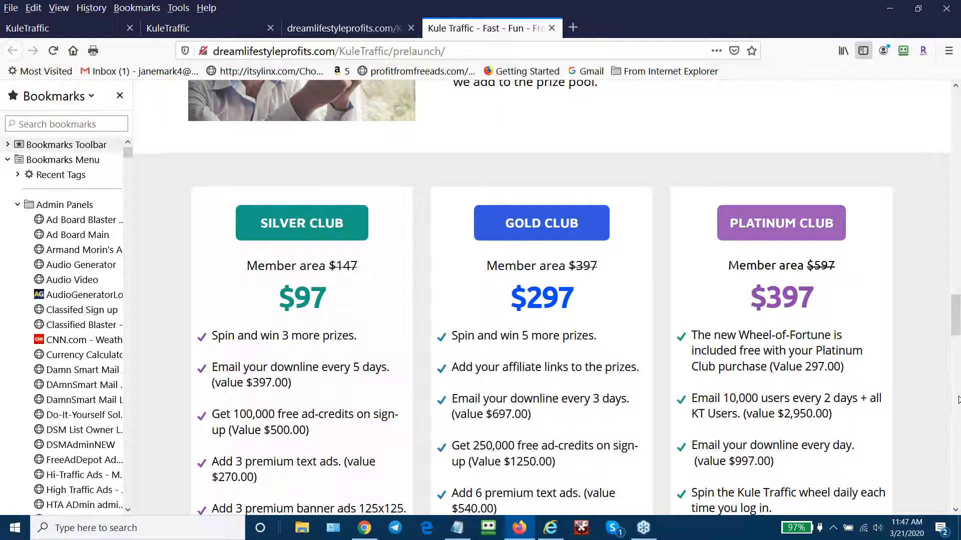
scroll(955, 413, "down", 5)
scroll(954, 414, "down", 20)
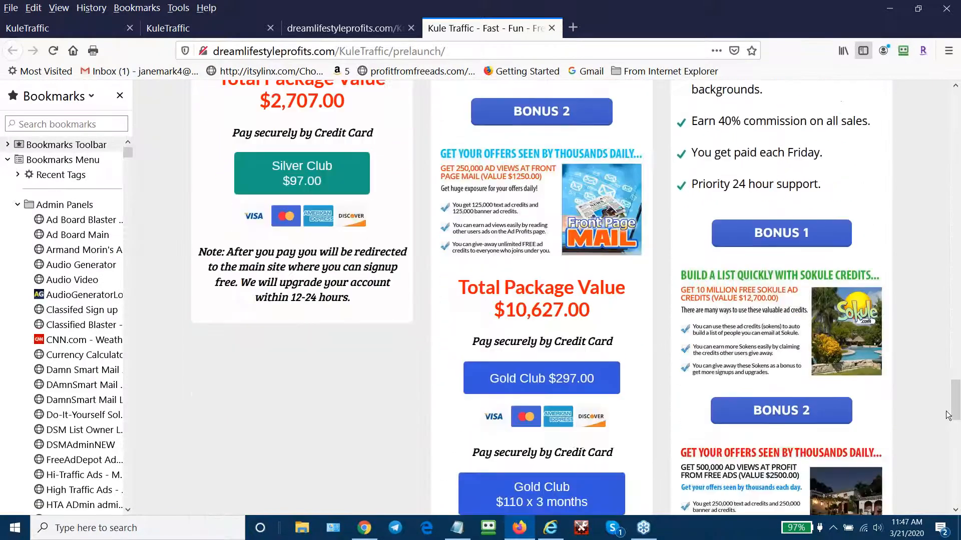
scroll(949, 426, "down", 3)
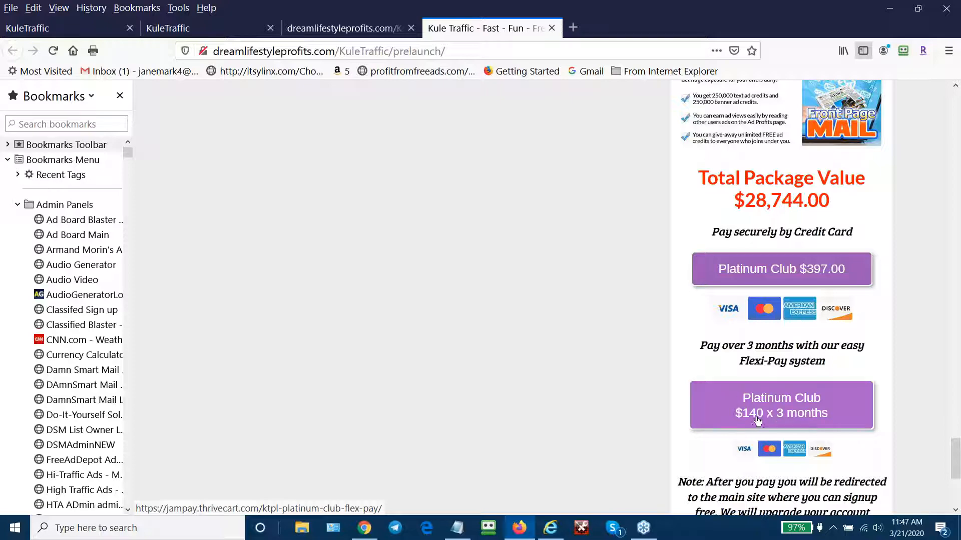
scroll(953, 357, "up", 5)
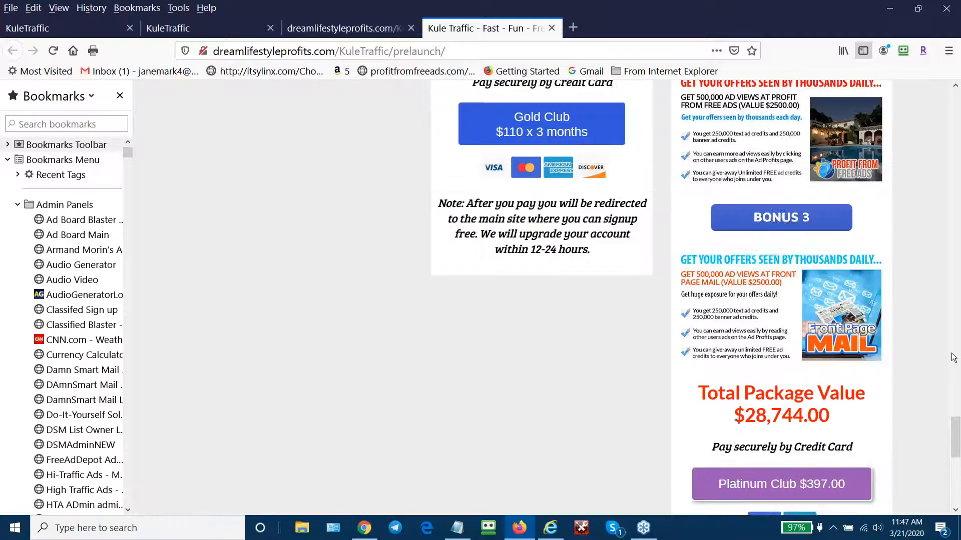
scroll(953, 356, "up", 10)
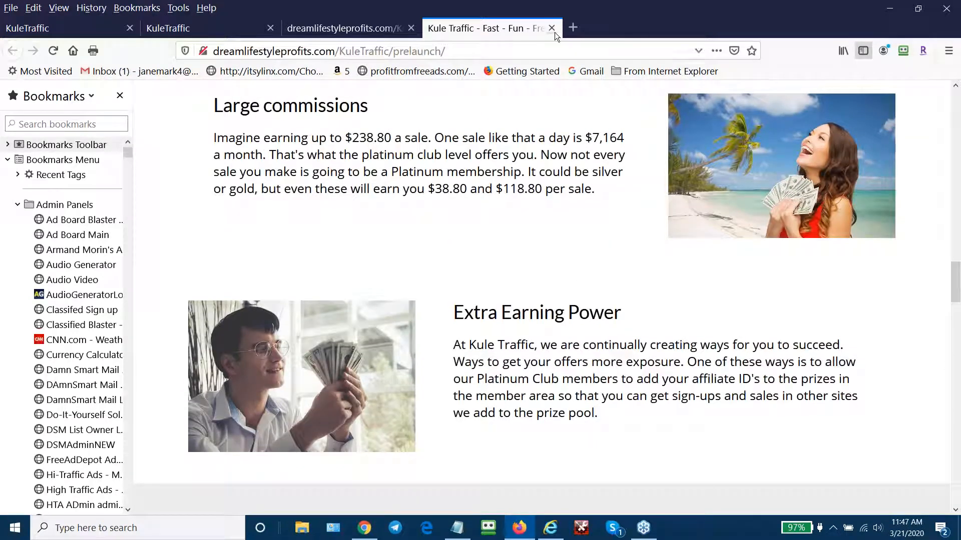
- Close the prelaunch tab and scroll the webinar2 page to Webinar Opportunity 2
left_click(552, 29)
scroll(884, 456, "down", 4)
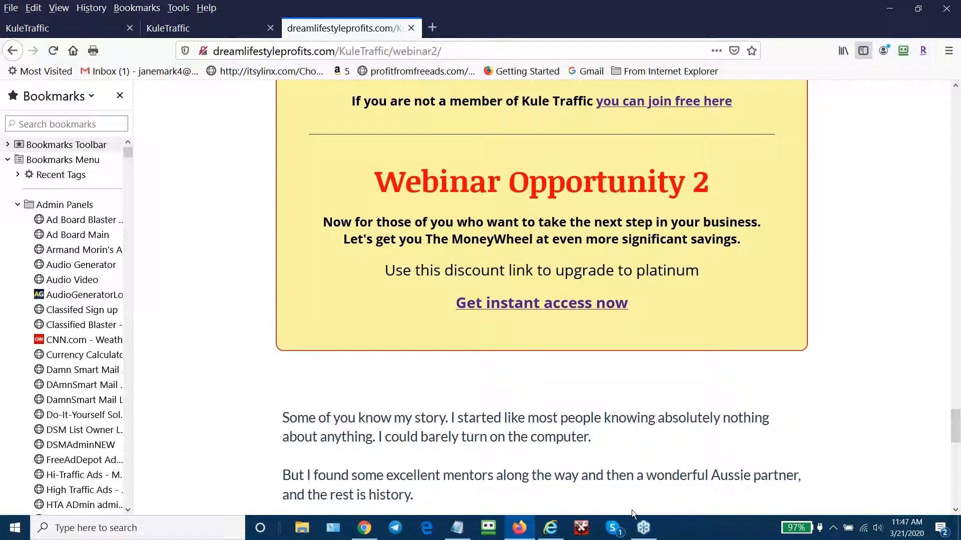
- Review the prices4 page down to Your Own Branded Wheel at $795.00 or $285 x 3 months
left_click(569, 306)
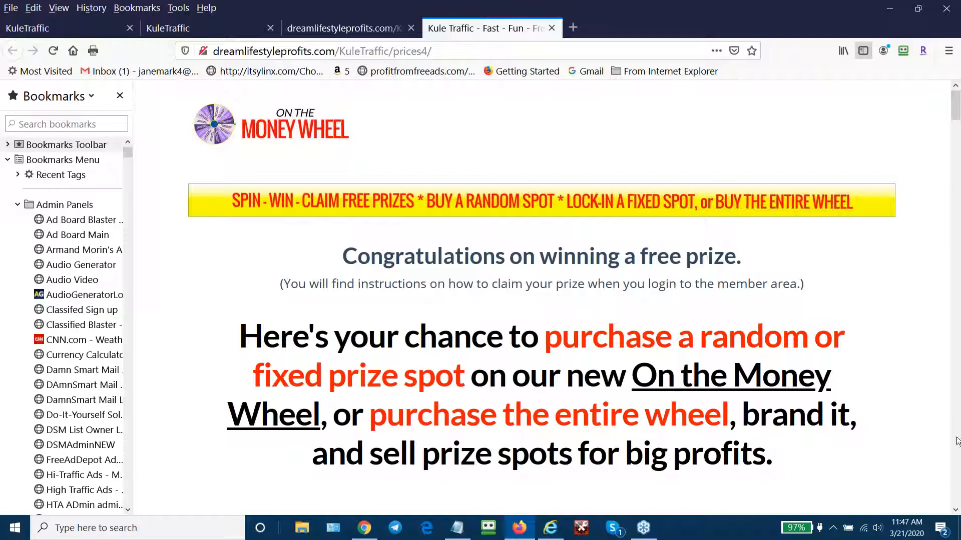
scroll(957, 438, "down", 5)
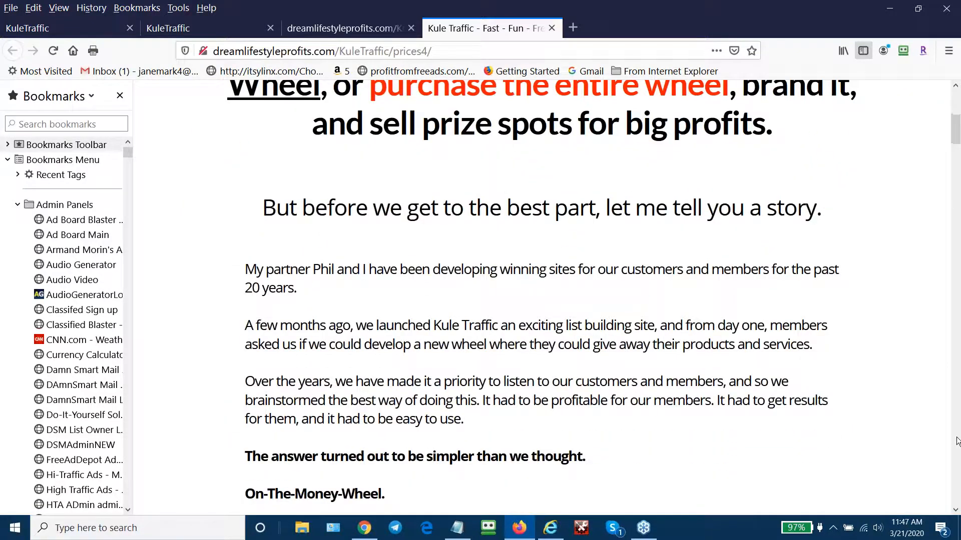
scroll(958, 438, "up", 2)
scroll(955, 440, "down", 7)
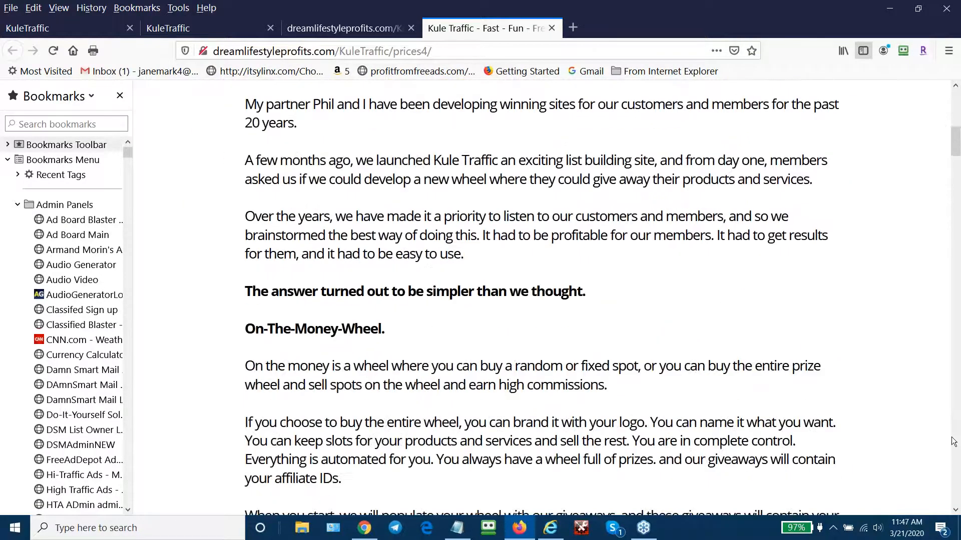
scroll(952, 442, "down", 12)
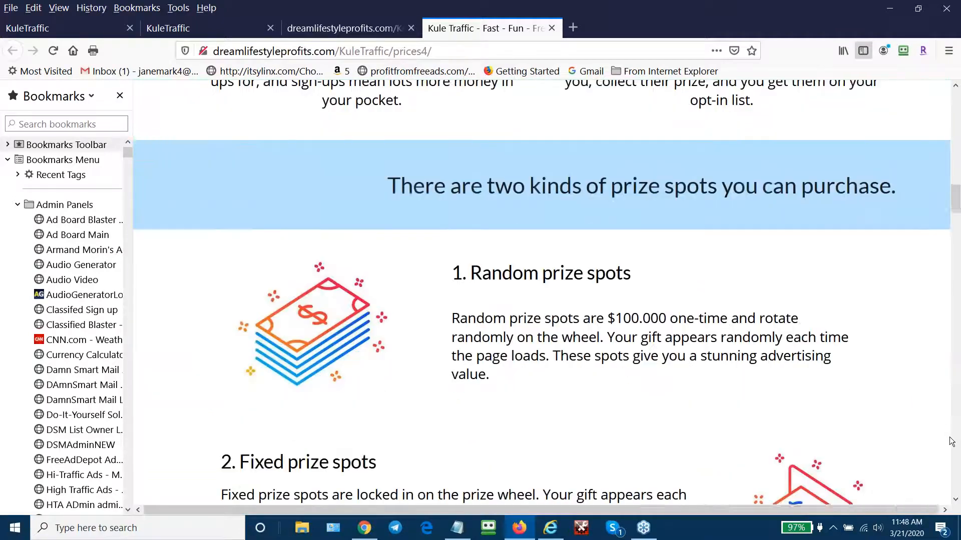
scroll(951, 442, "down", 7)
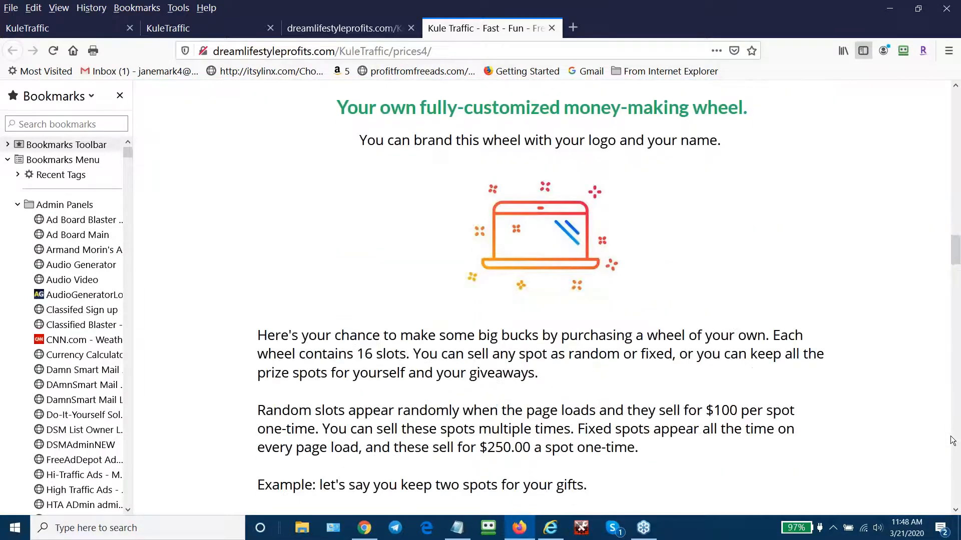
scroll(952, 440, "down", 20)
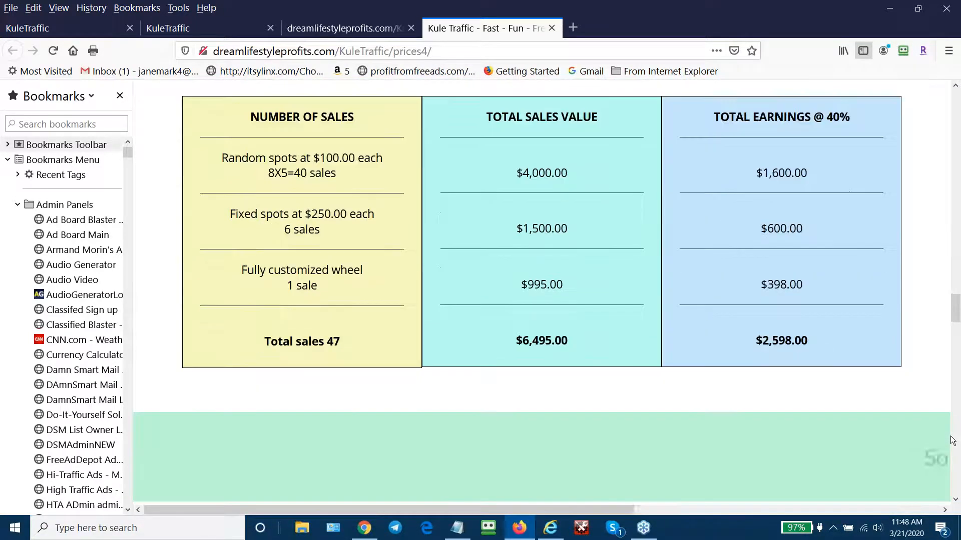
scroll(952, 440, "down", 15)
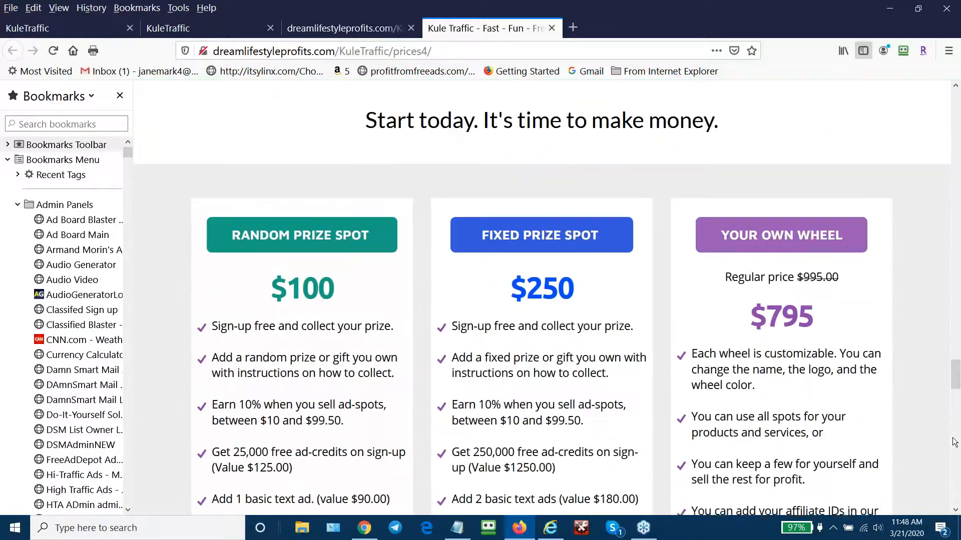
scroll(952, 441, "down", 3)
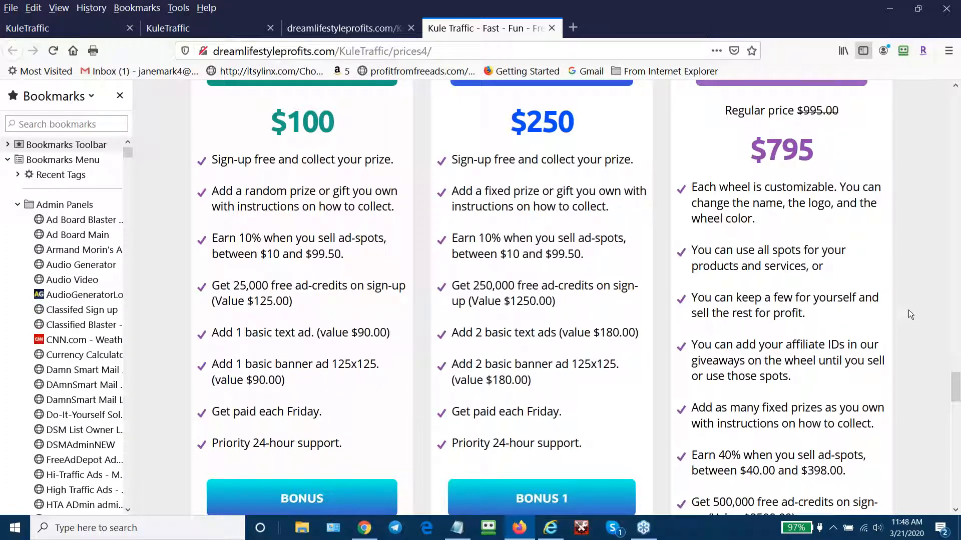
scroll(909, 311, "down", 5)
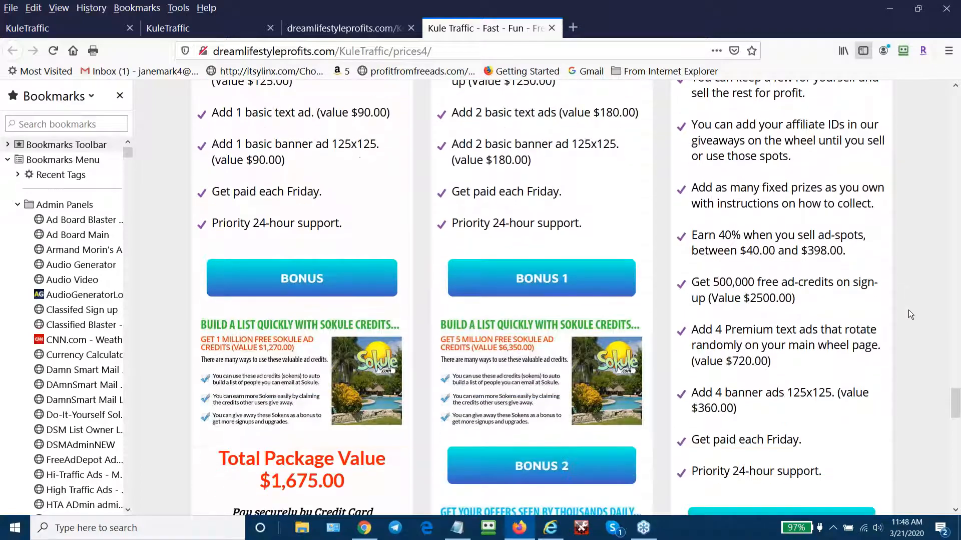
scroll(909, 314, "down", 12)
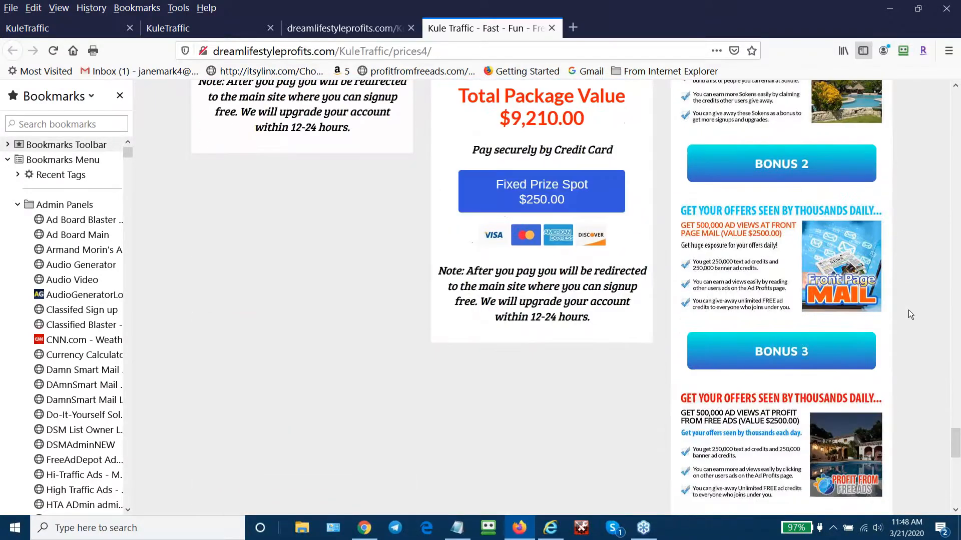
scroll(909, 314, "down", 5)
scroll(909, 314, "down", 5)
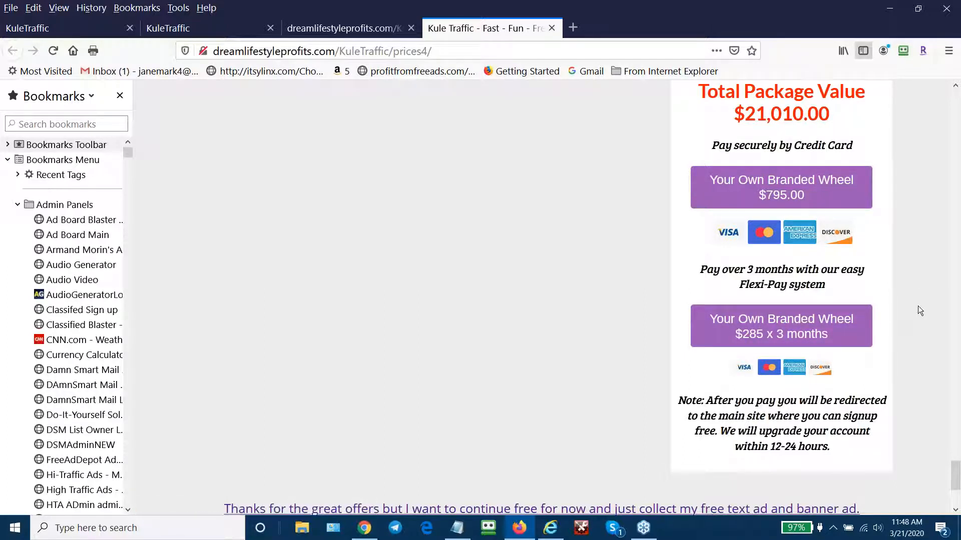
scroll(902, 104, "up", 10)
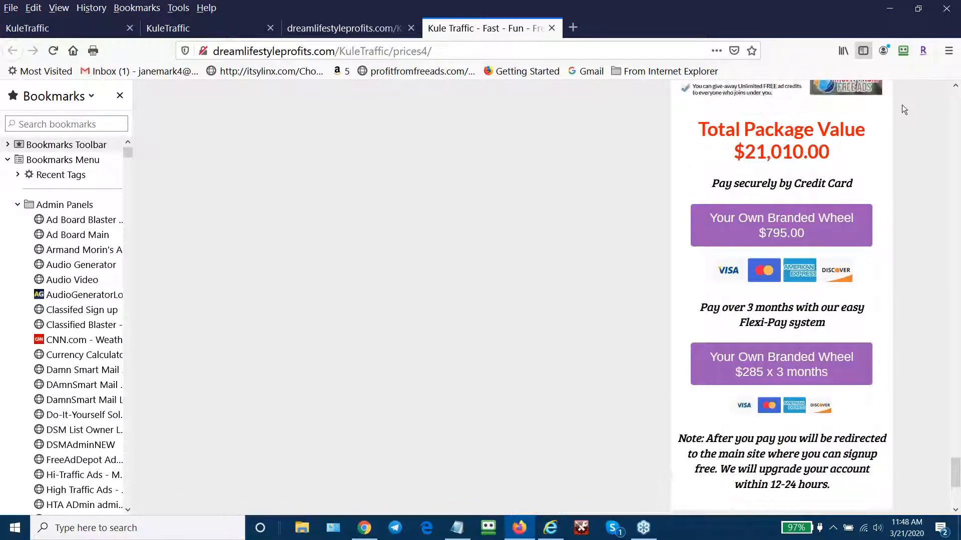
scroll(904, 102, "up", 15)
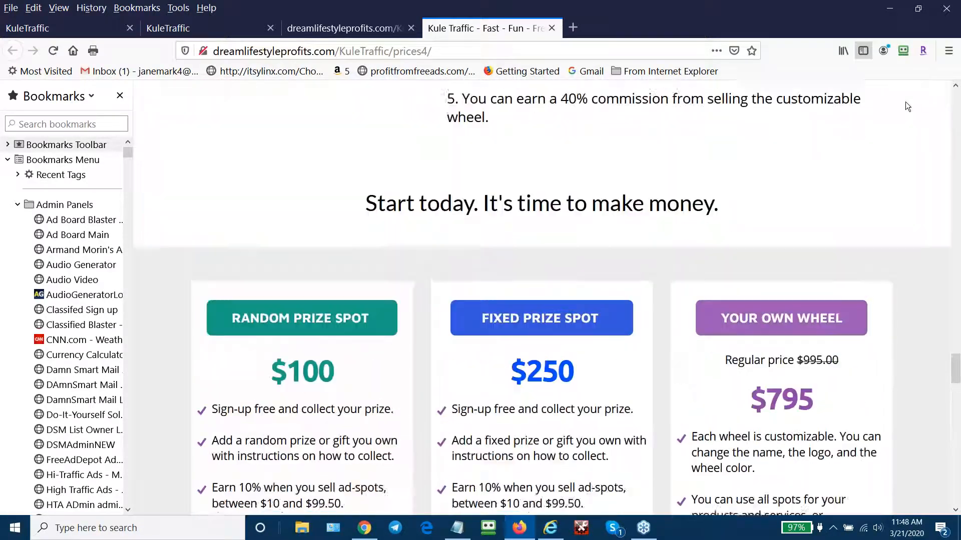
scroll(904, 101, "up", 3)
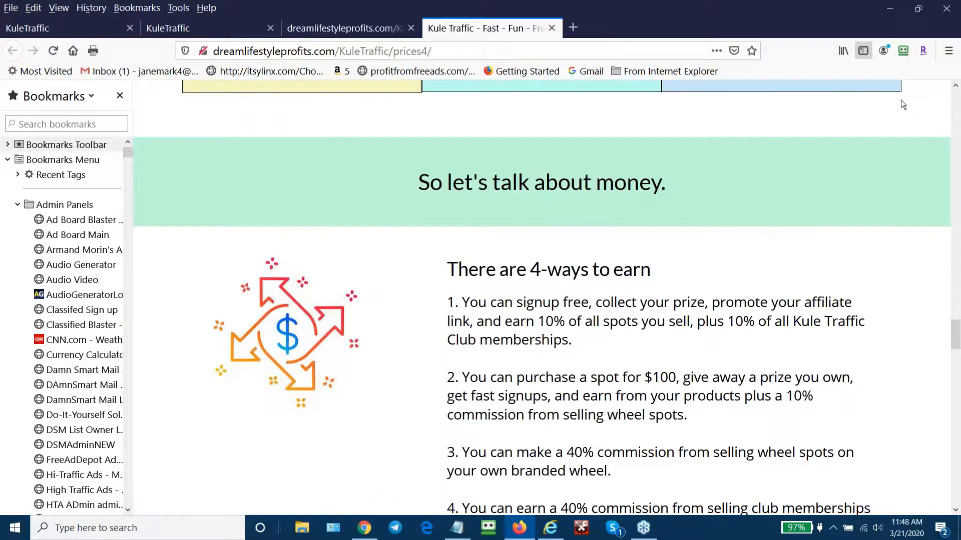
scroll(900, 100, "up", 10)
scroll(903, 104, "up", 10)
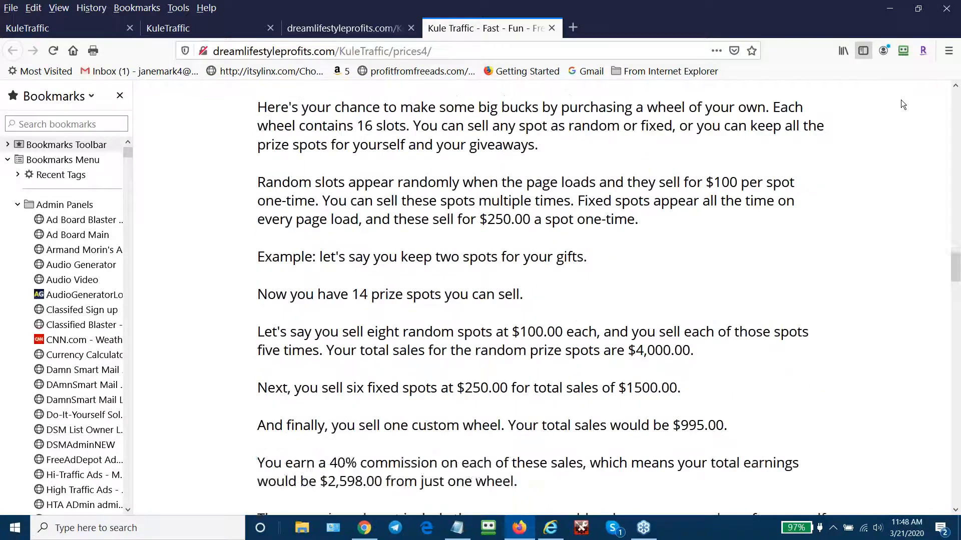
scroll(903, 104, "up", 10)
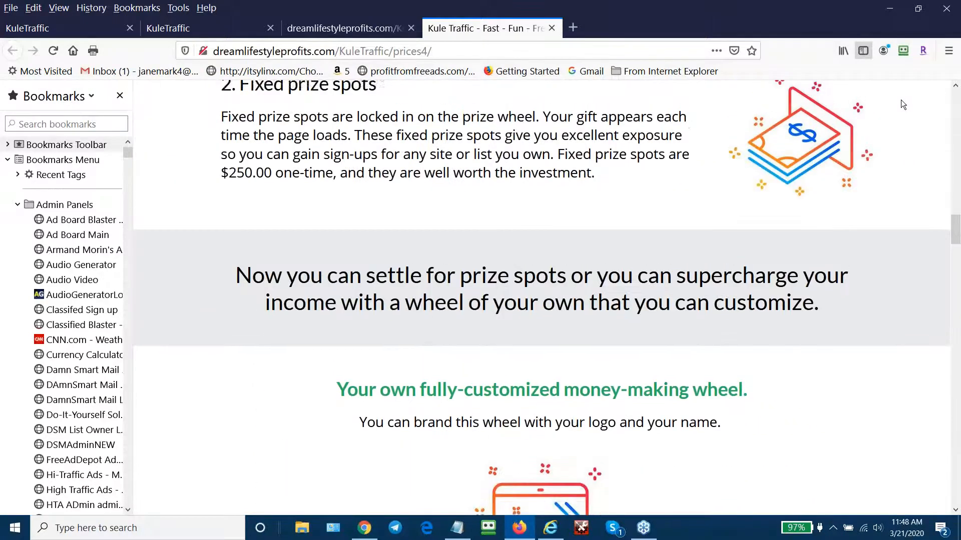
scroll(906, 103, "up", 10)
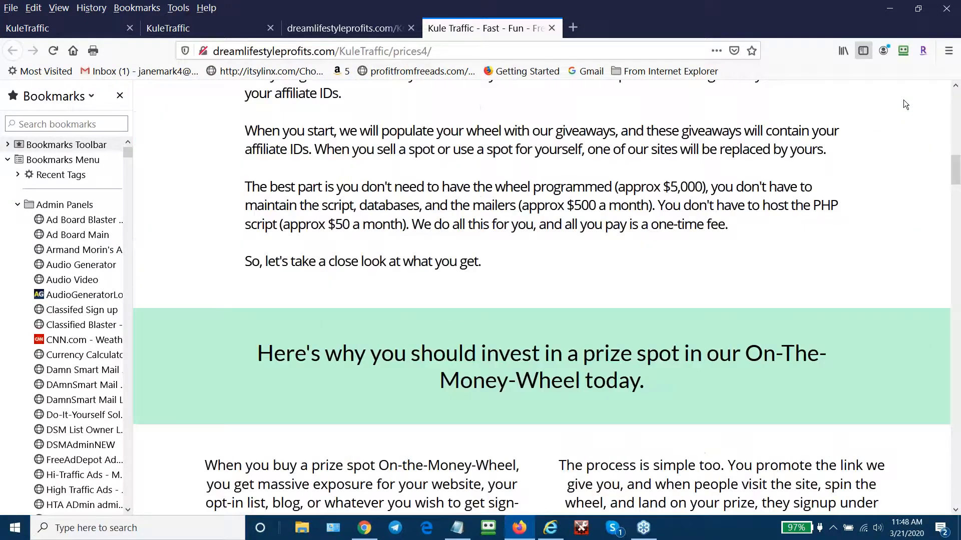
scroll(905, 104, "up", 2)
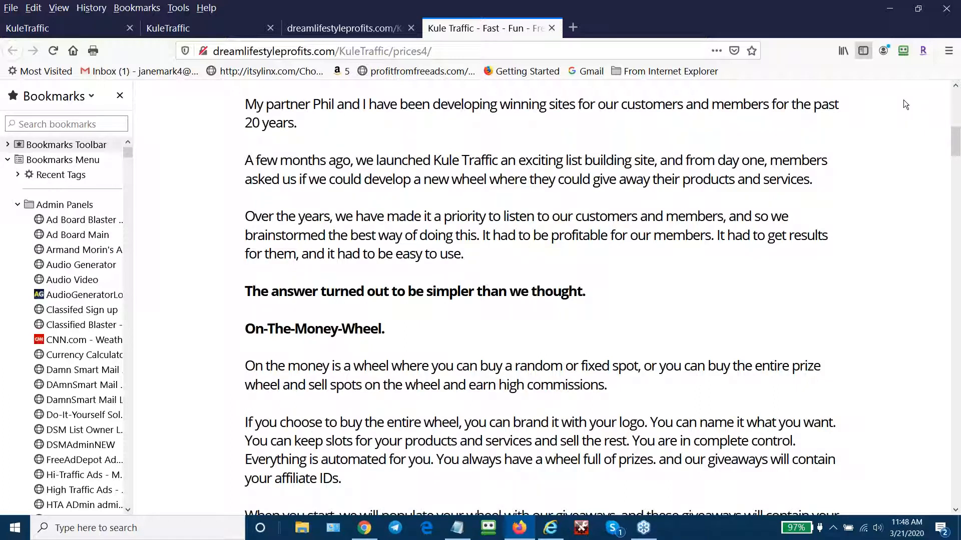
scroll(903, 101, "up", 3)
scroll(906, 104, "up", 3)
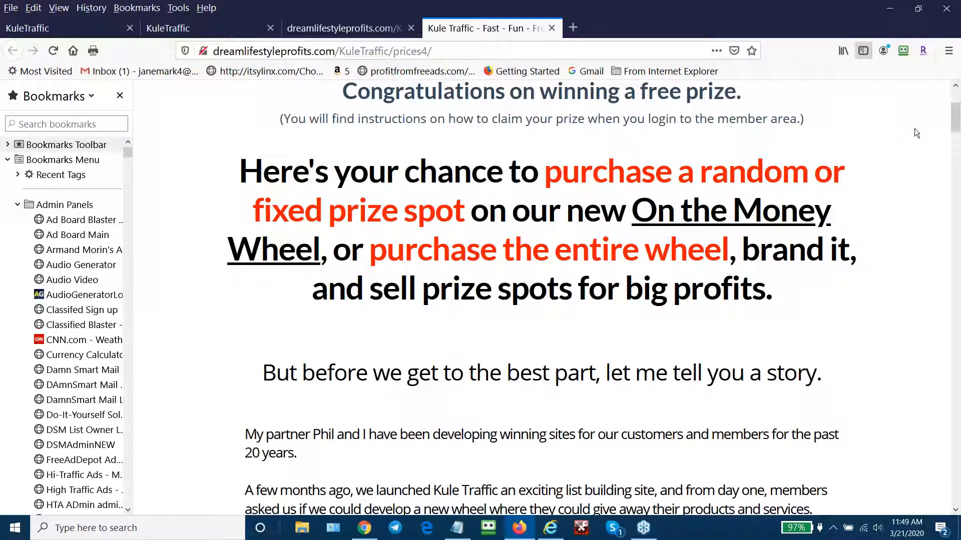
scroll(914, 129, "up", 3)
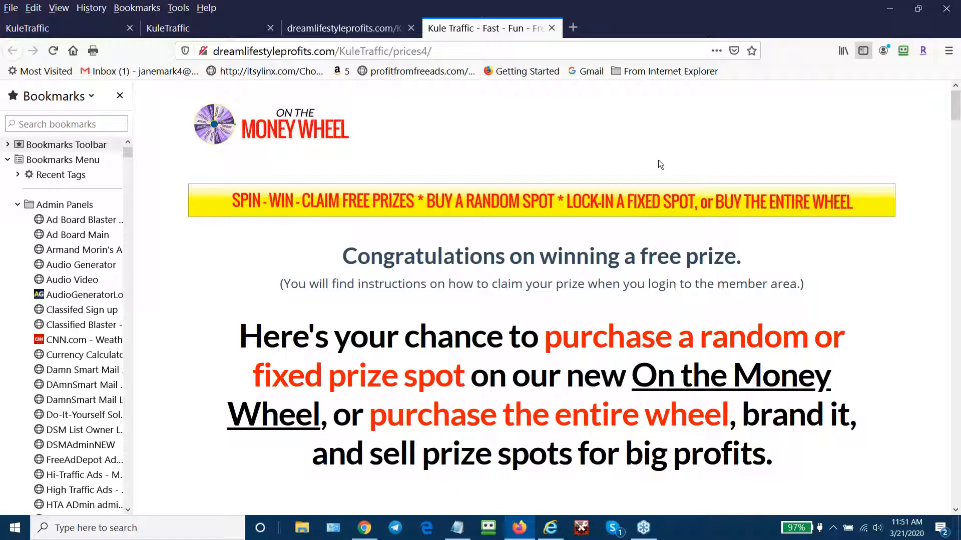
- Close the 'Kule Traffic - Fast - Fun' tab and scroll webinar2 to 'How to put them to work for you!'
left_click(552, 28)
scroll(870, 254, "up", 15)
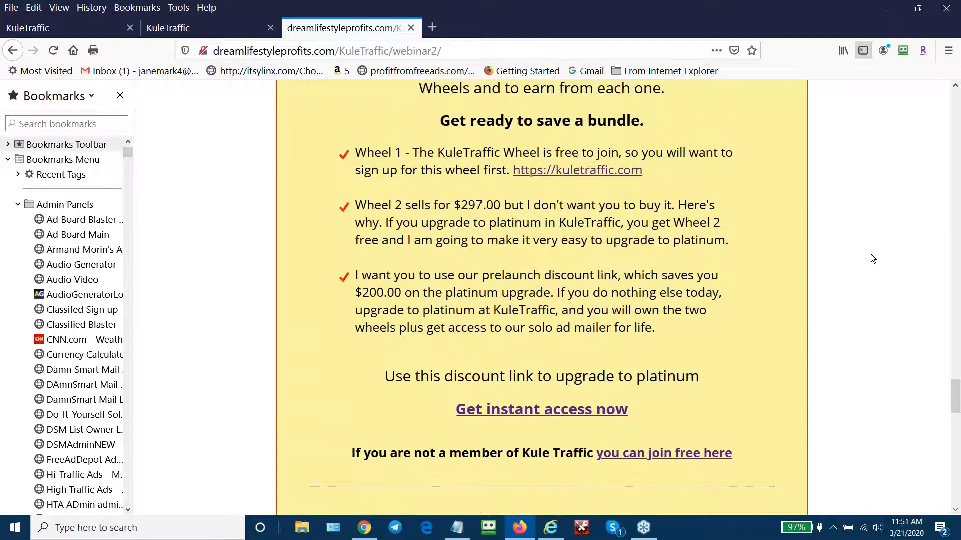
scroll(880, 125, "up", 15)
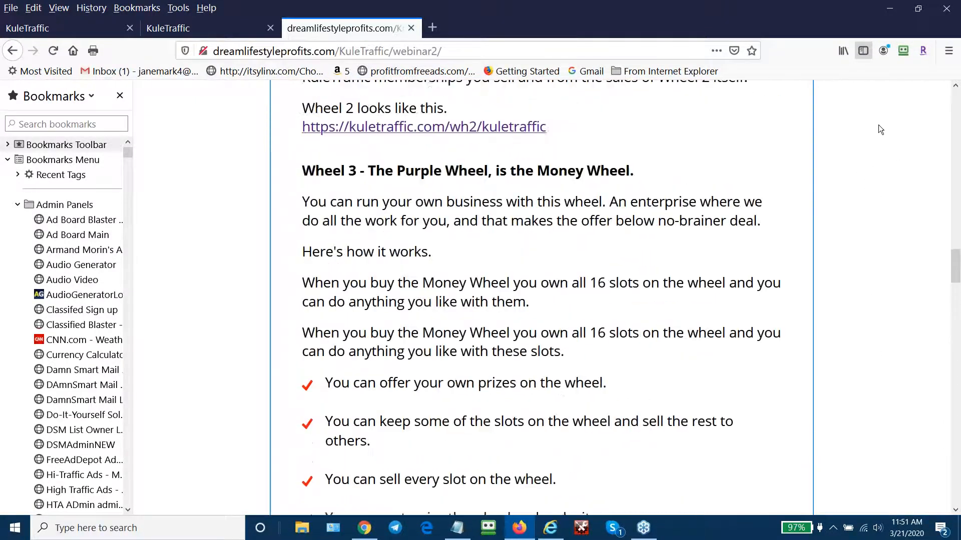
scroll(871, 119, "up", 15)
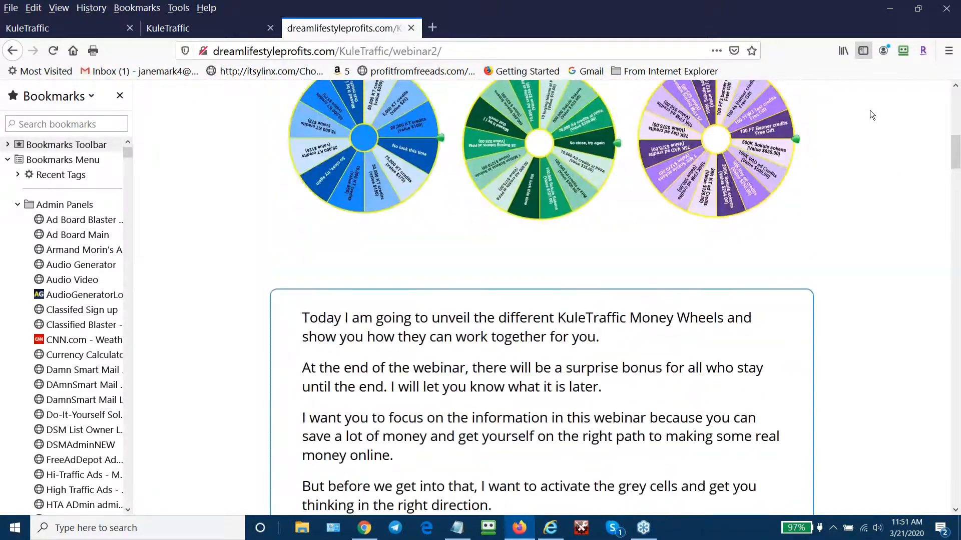
scroll(865, 124, "down", 5)
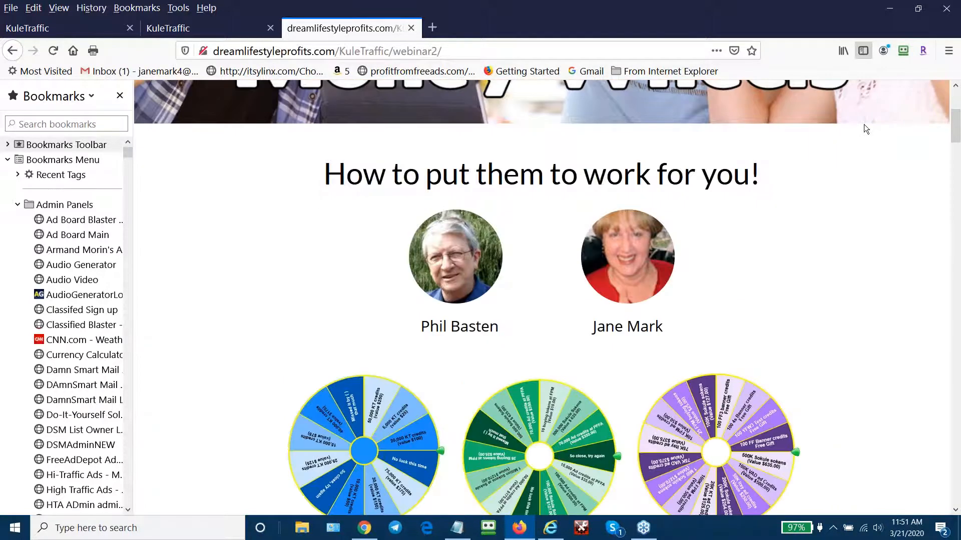